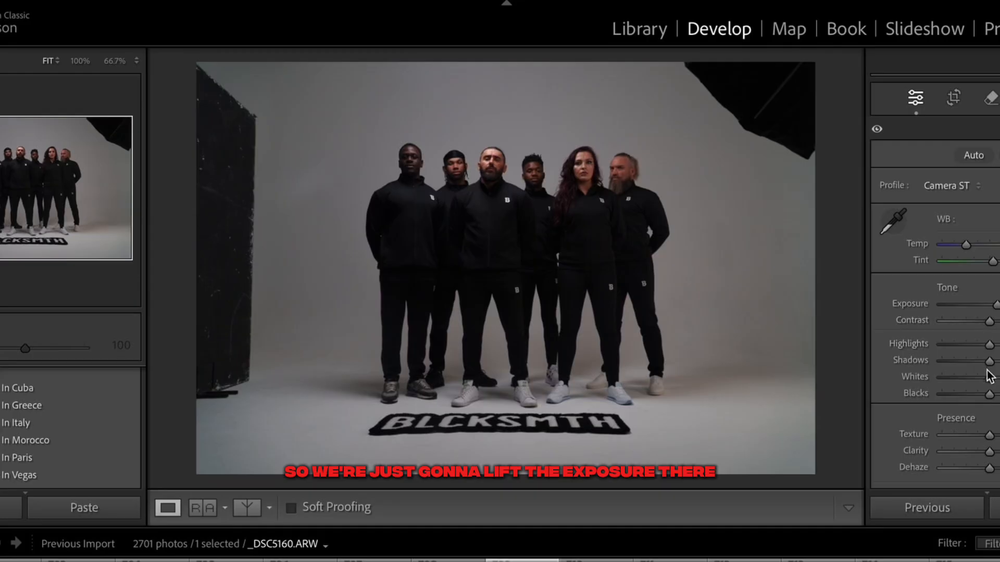
# Raise the photo's Highlights, Shadows and Blacks slightly and bring the Whites down a little.
pyautogui.moveTo(989, 345); pyautogui.dragTo(994, 350)
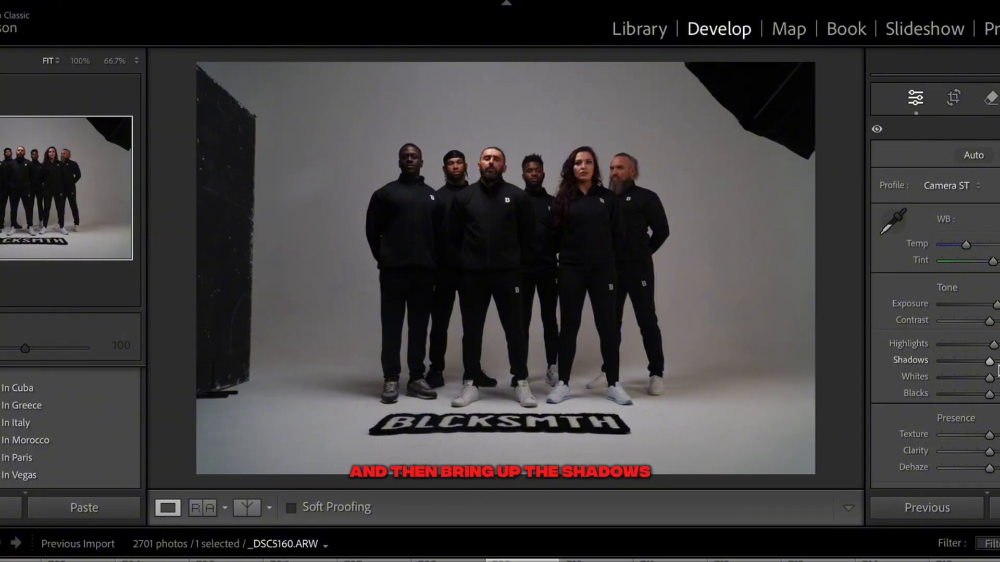
pyautogui.moveTo(990, 361); pyautogui.dragTo(999, 365)
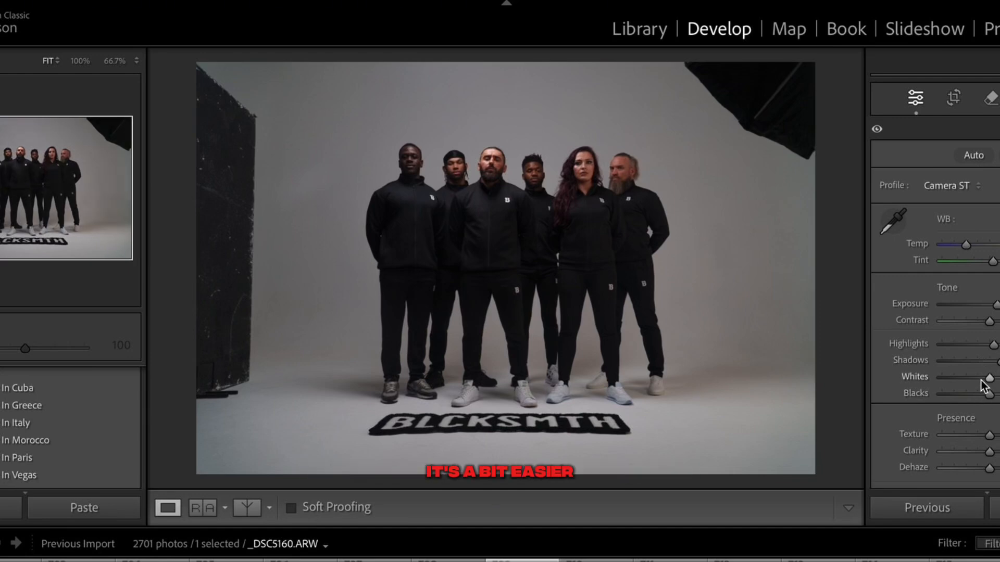
pyautogui.moveTo(987, 378); pyautogui.dragTo(983, 382)
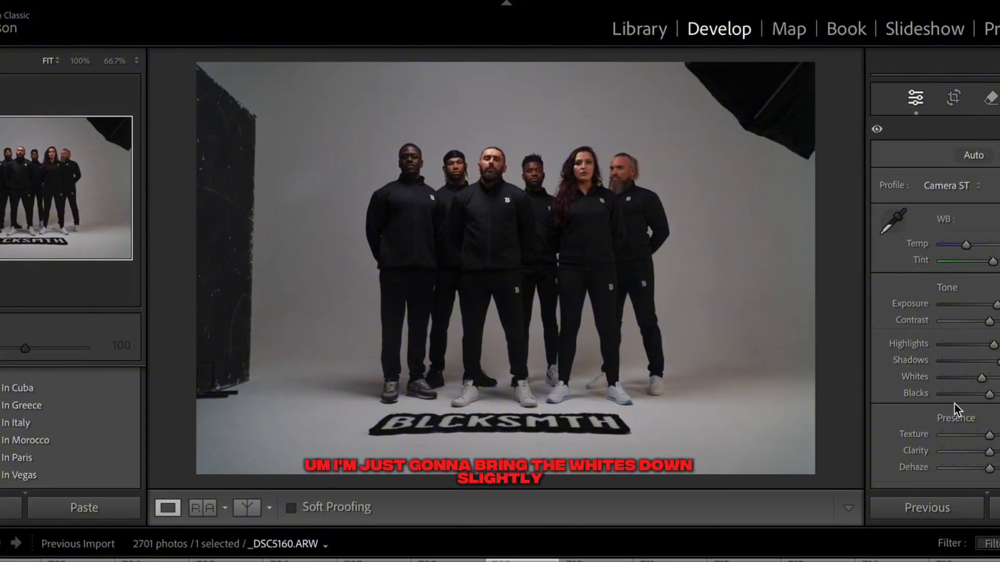
pyautogui.moveTo(990, 400); pyautogui.dragTo(996, 403)
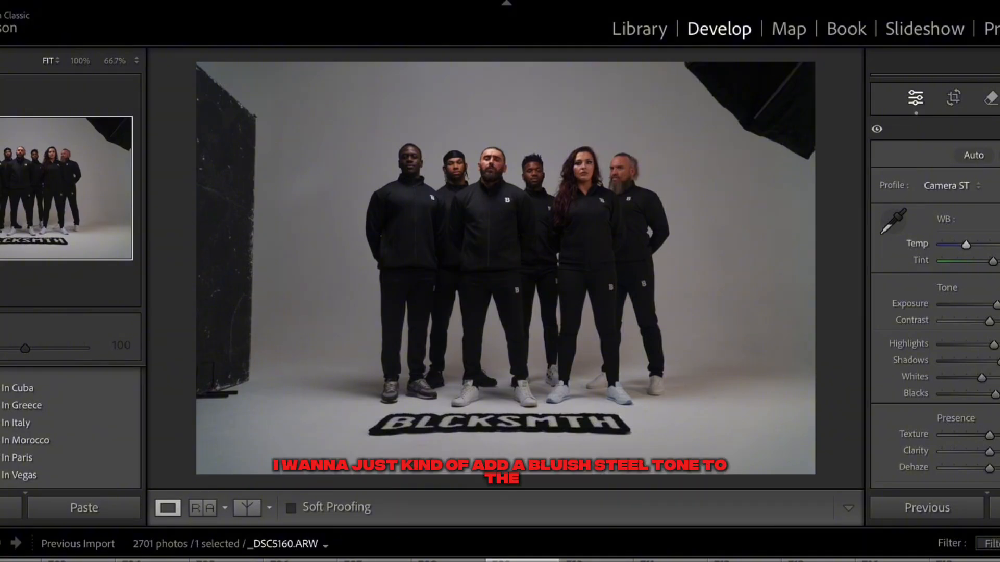
# Cool the white balance temperature to give the whole photo a bluish steel tone.
pyautogui.moveTo(966, 245); pyautogui.dragTo(963, 244)
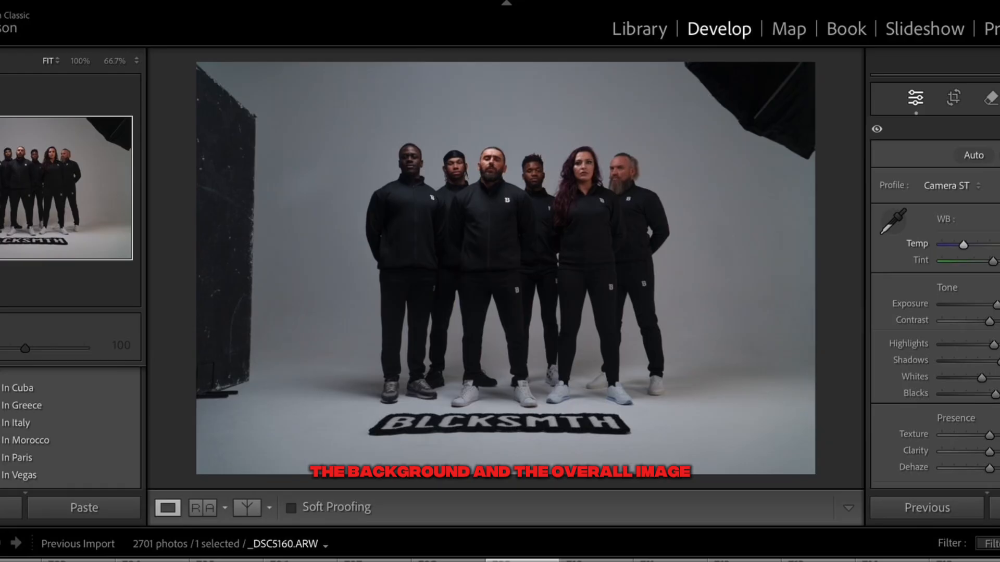
pyautogui.moveTo(964, 245); pyautogui.dragTo(962, 245)
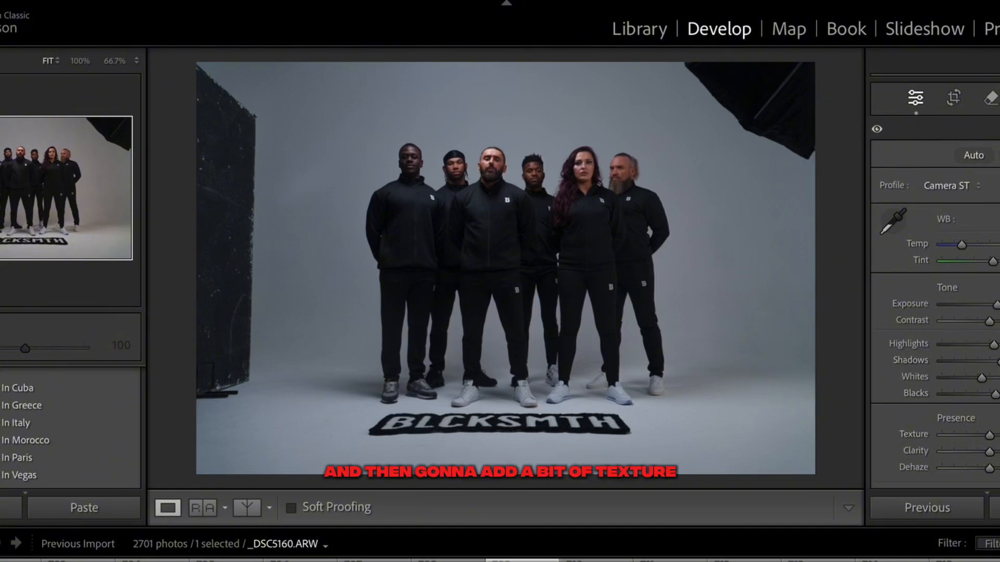
# Increase Texture slightly for more punch and raise Vibrance a little.
pyautogui.scroll(-2, 995, 402)
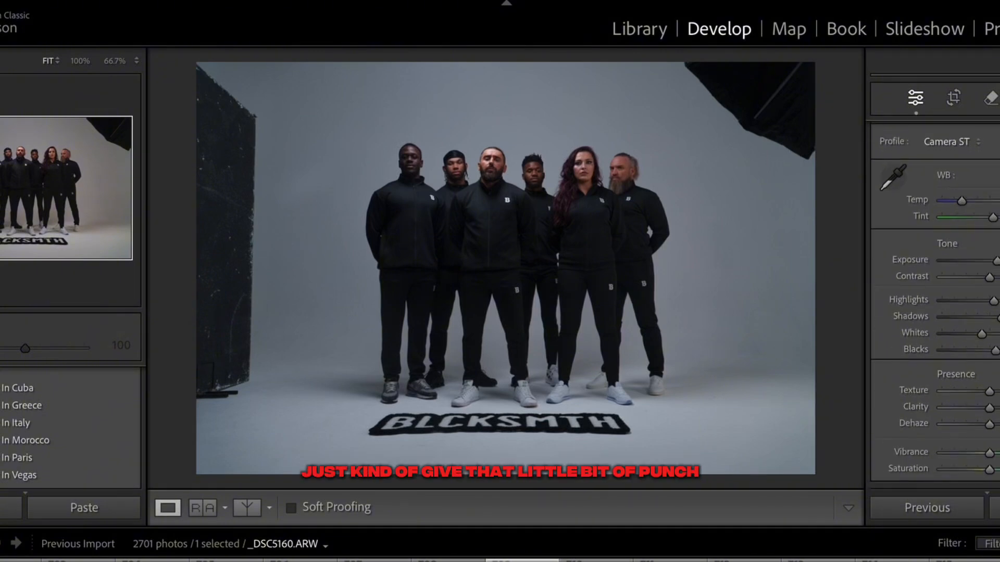
pyautogui.scroll(-1, 990, 370)
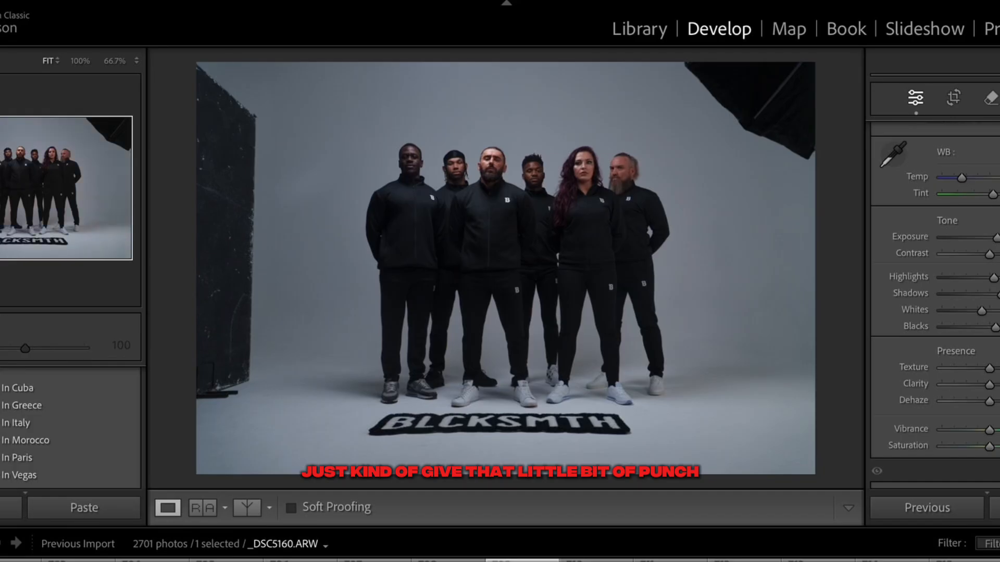
pyautogui.moveTo(990, 368); pyautogui.dragTo(992, 369)
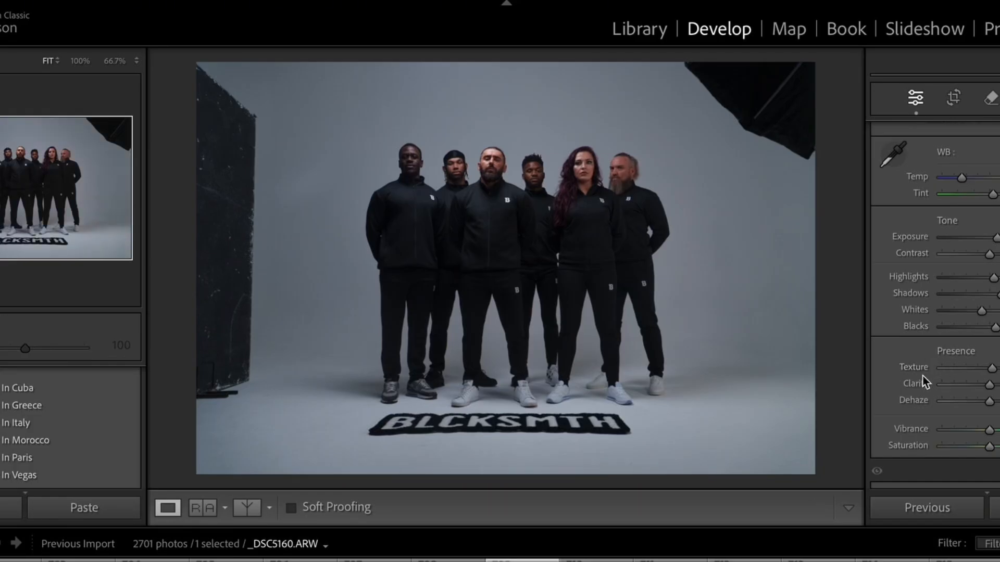
pyautogui.scroll(-3, 917, 370)
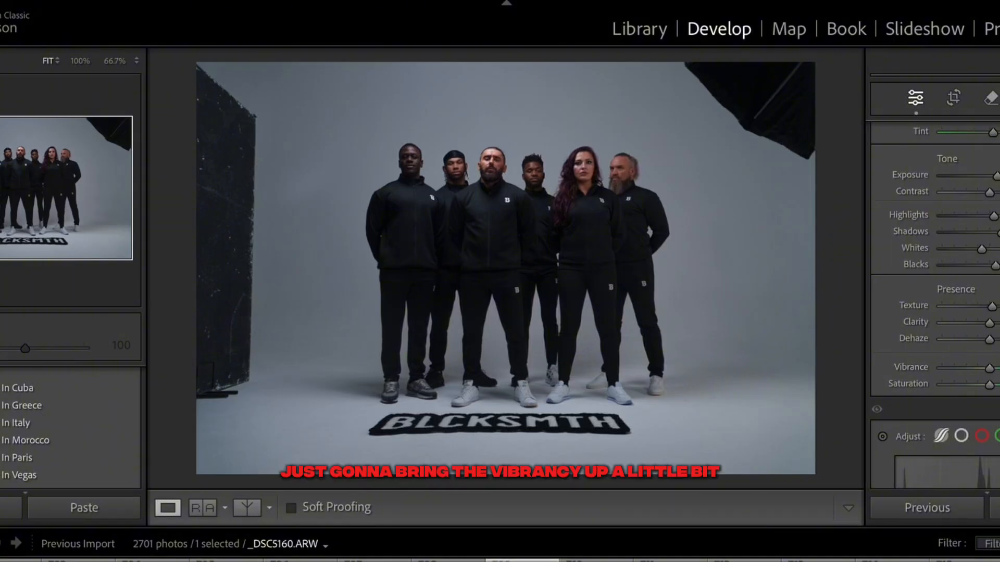
pyautogui.moveTo(990, 369); pyautogui.dragTo(991, 369)
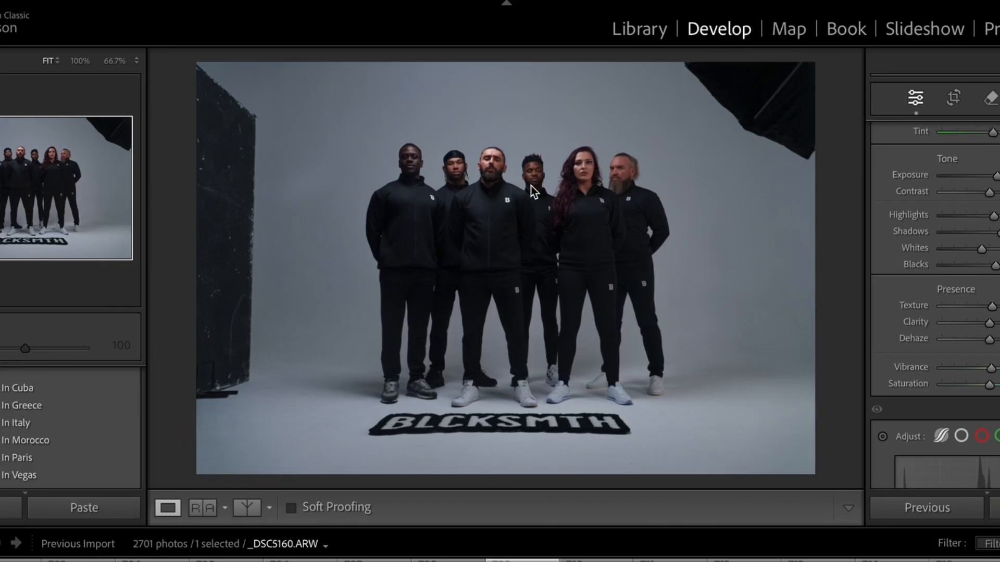
# Examine the group's faces and garments up close at 50%, ending on the whole photo.
pyautogui.press('super+minus')
pyautogui.press('super+minus')
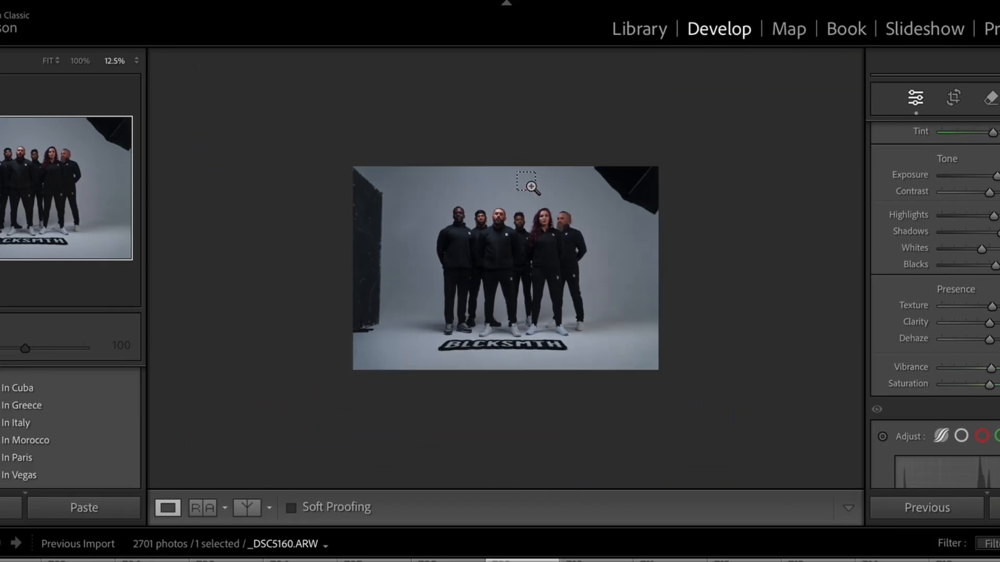
pyautogui.press('super+equal')
pyautogui.press('super+equal')
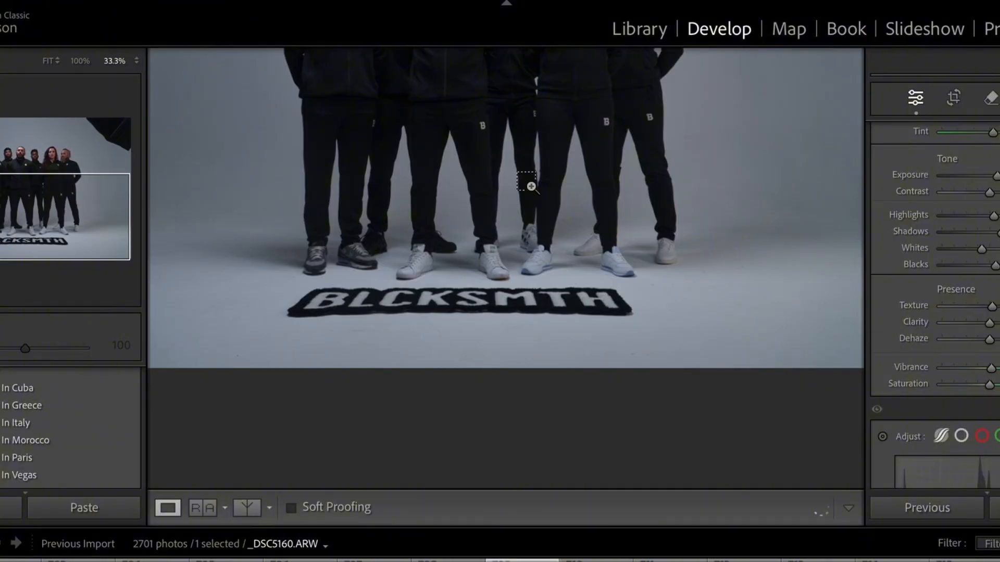
pyautogui.press('super+equal')
pyautogui.moveTo(531, 187); pyautogui.dragTo(600, 446)
pyautogui.moveTo(570, 307); pyautogui.dragTo(522, 434)
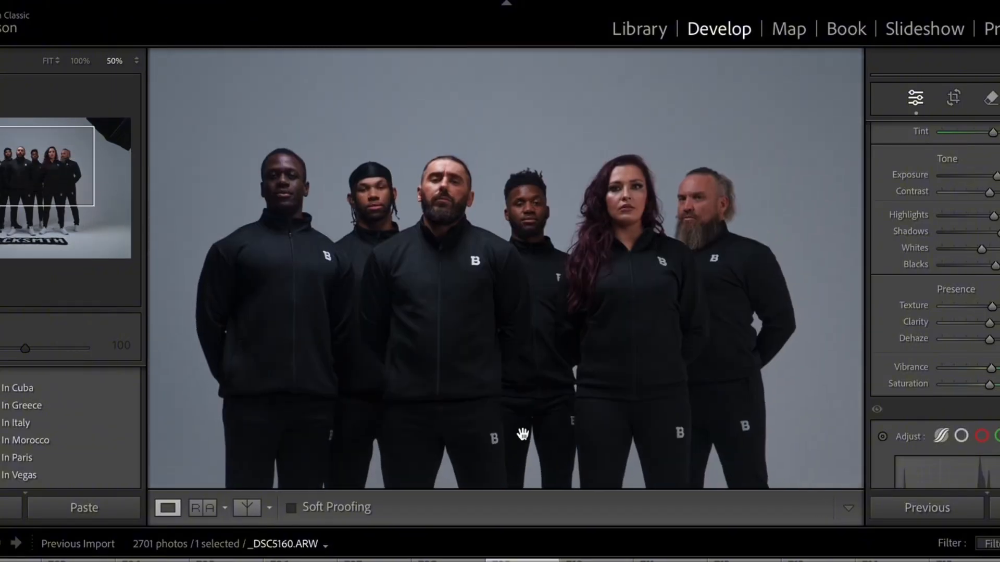
pyautogui.click(523, 339)
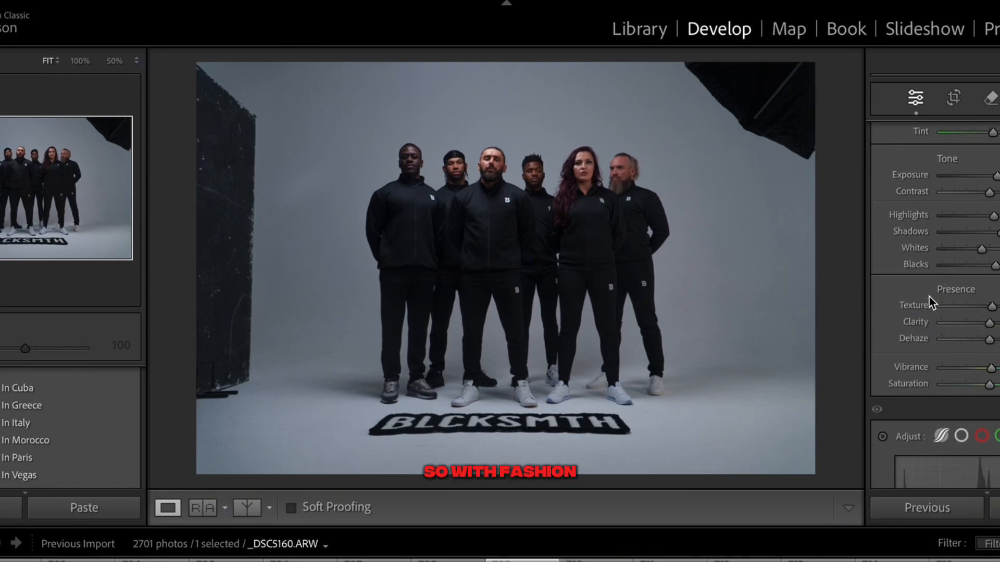
# Adjust the tone curve regions by lowering Highlights, raising Lights and bringing Shadows down slightly.
pyautogui.scroll(-3, 954, 371)
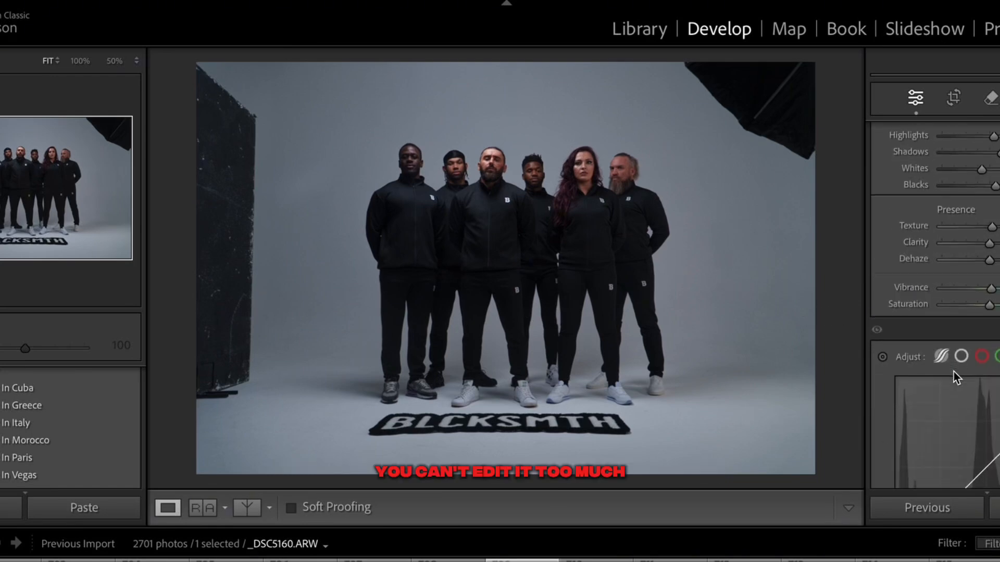
pyautogui.scroll(-5, 954, 371)
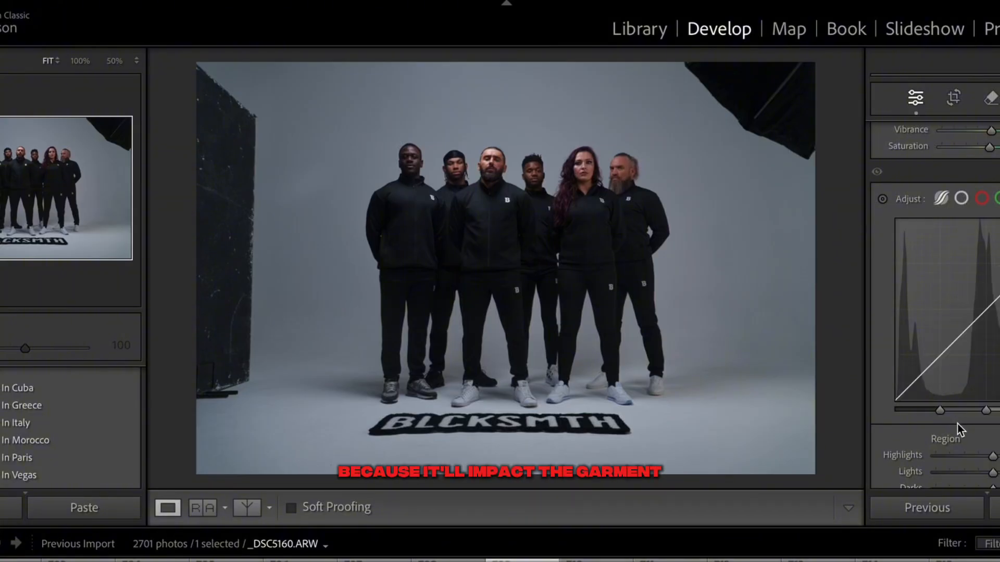
pyautogui.scroll(-4, 957, 424)
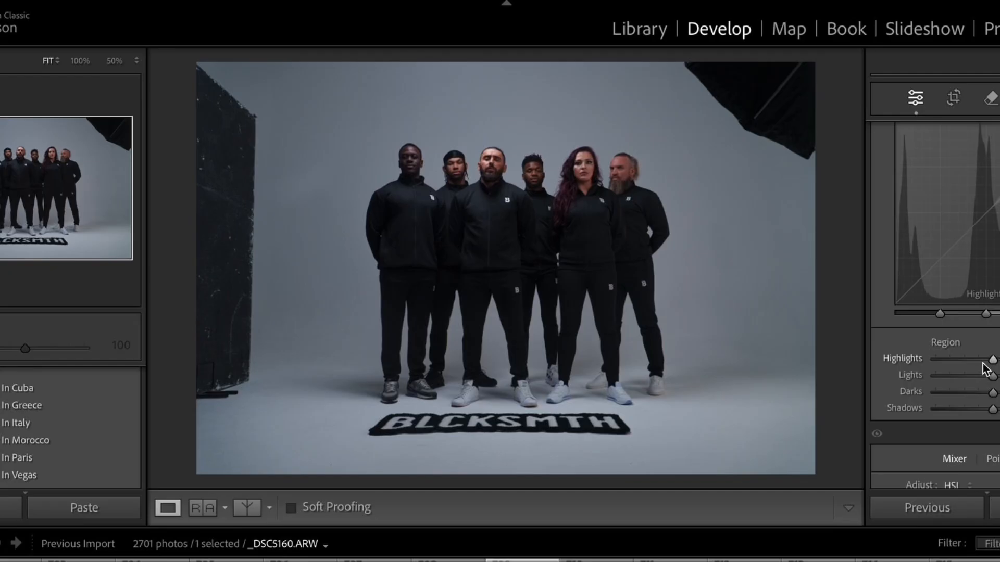
pyautogui.moveTo(991, 361); pyautogui.dragTo(999, 380)
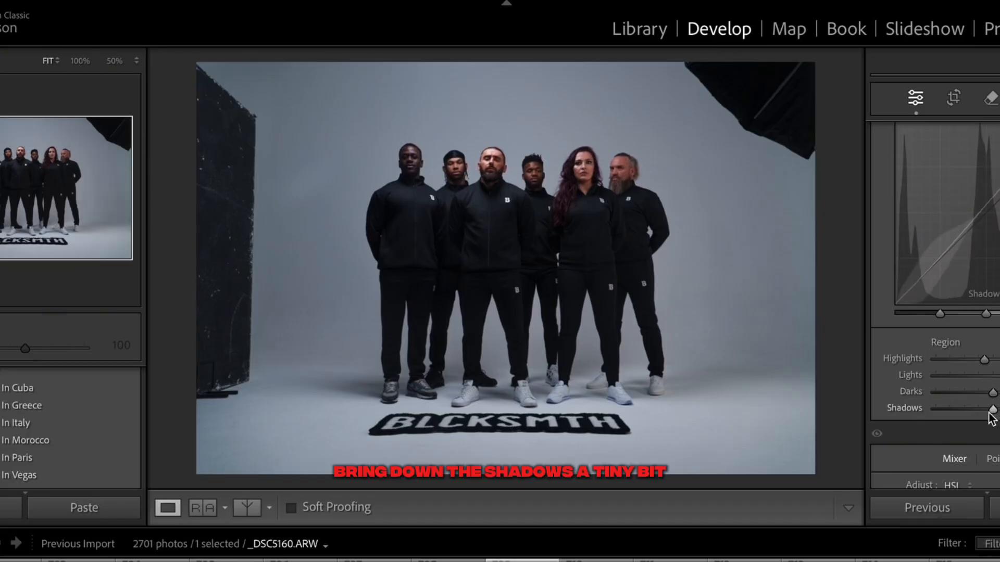
pyautogui.moveTo(991, 410); pyautogui.dragTo(988, 415)
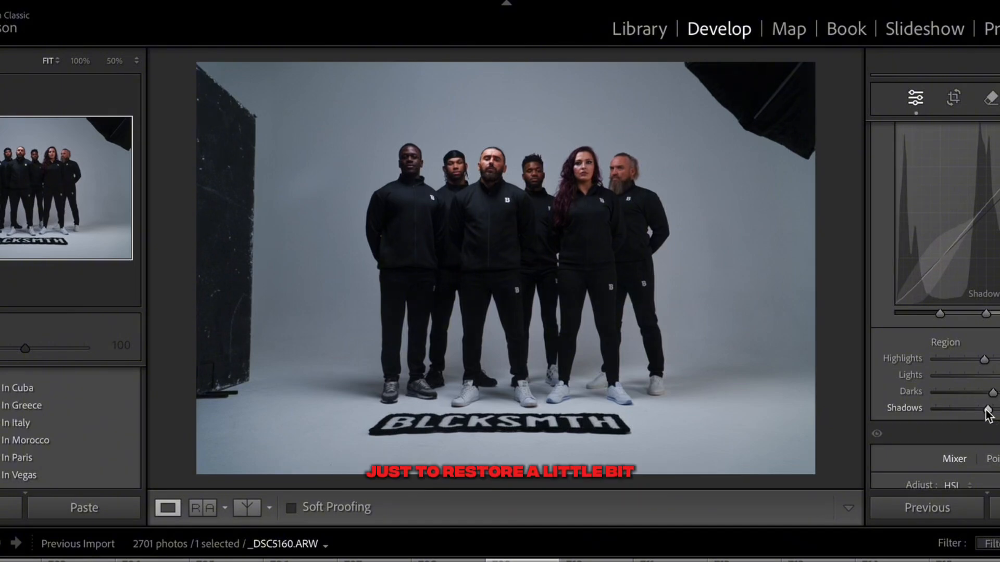
# In the HSL mixer, shift the Red, Green and Aqua hues up and the Orange and Blue hues slightly down.
pyautogui.scroll(-1, 988, 414)
pyautogui.scroll(-8, 970, 438)
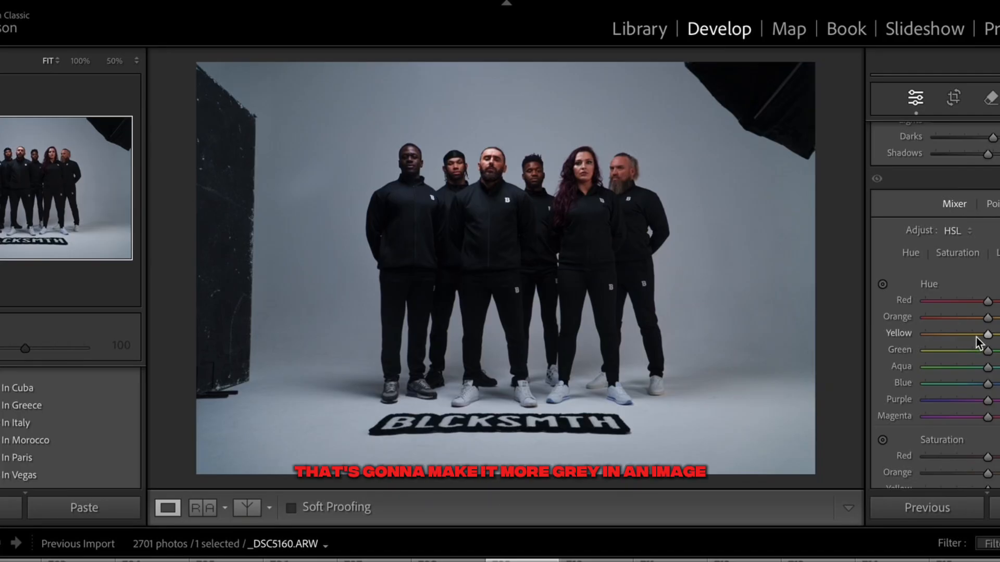
pyautogui.moveTo(989, 304); pyautogui.dragTo(995, 308)
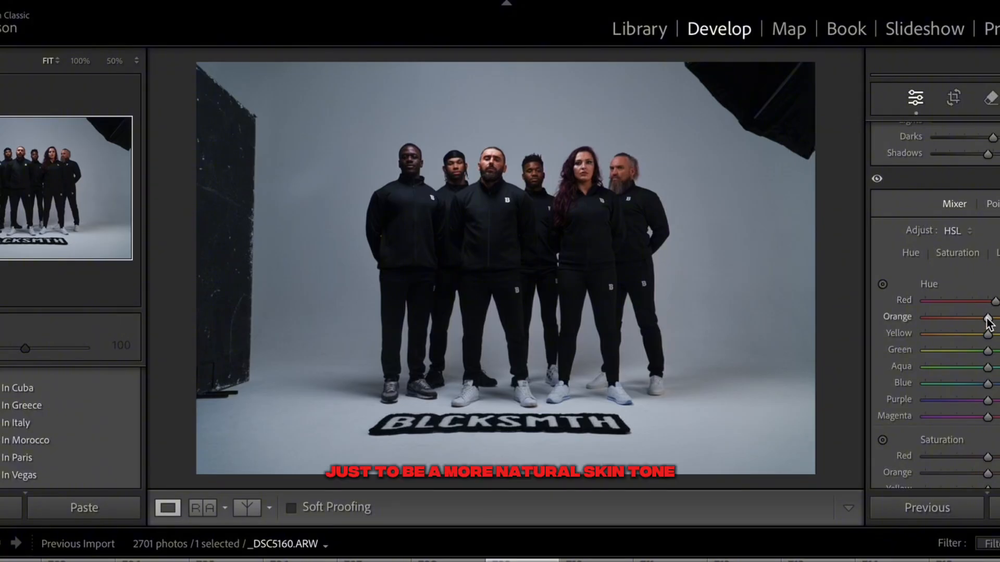
pyautogui.moveTo(987, 317); pyautogui.dragTo(982, 386)
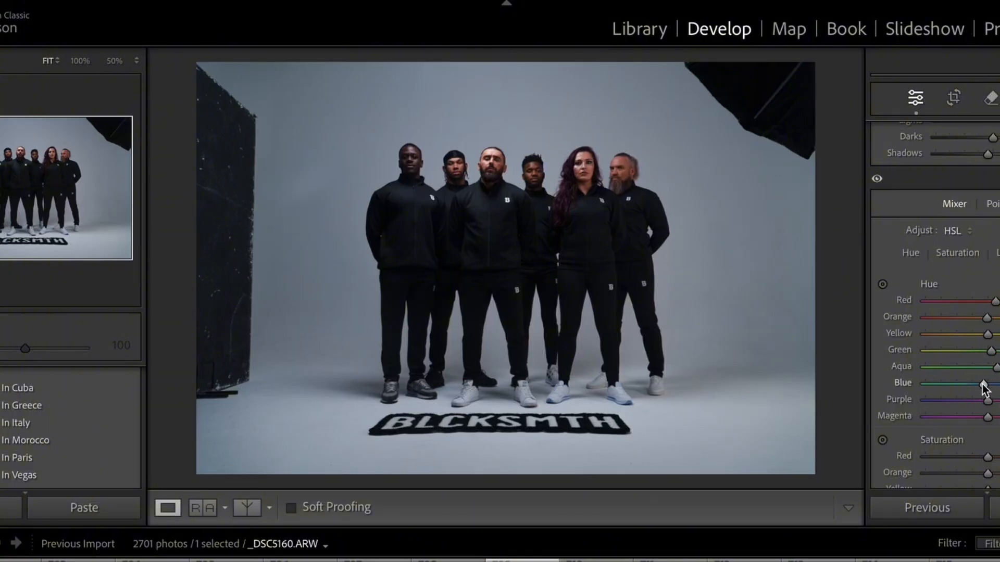
# Lower the Red and Orange saturation slightly in the HSL mixer.
pyautogui.scroll(-2, 984, 388)
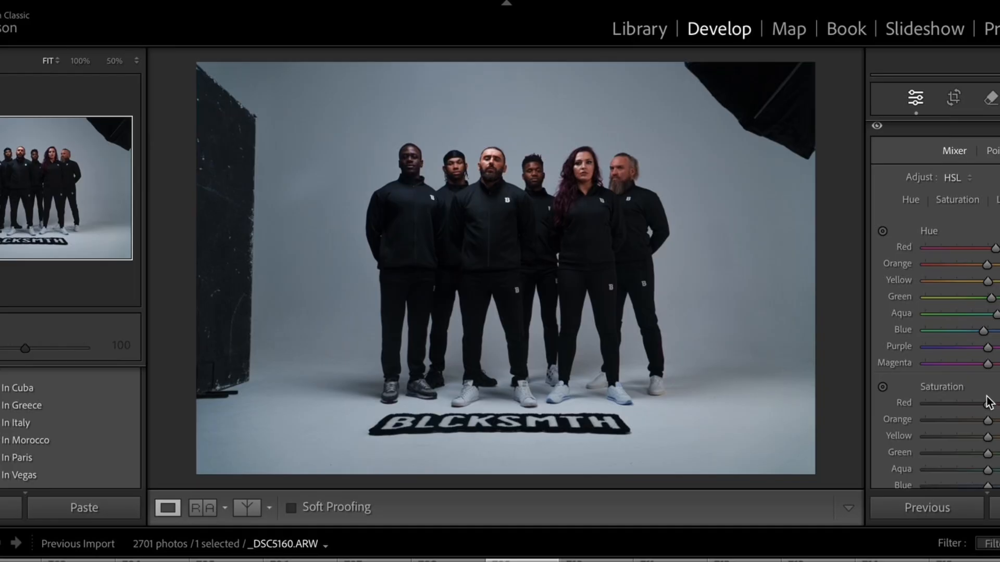
pyautogui.scroll(-2, 974, 440)
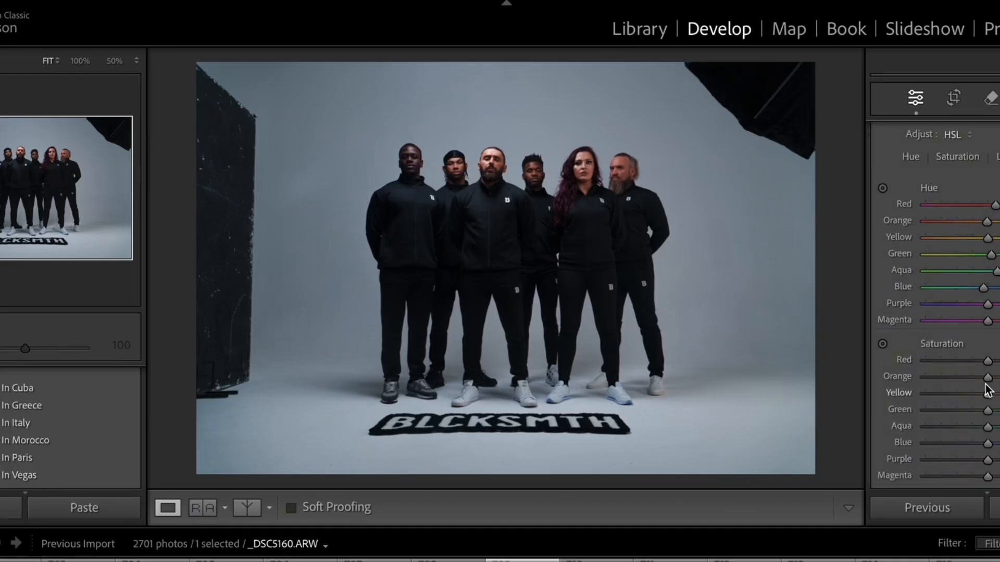
pyautogui.click(987, 365)
pyautogui.moveTo(987, 363); pyautogui.dragTo(982, 365)
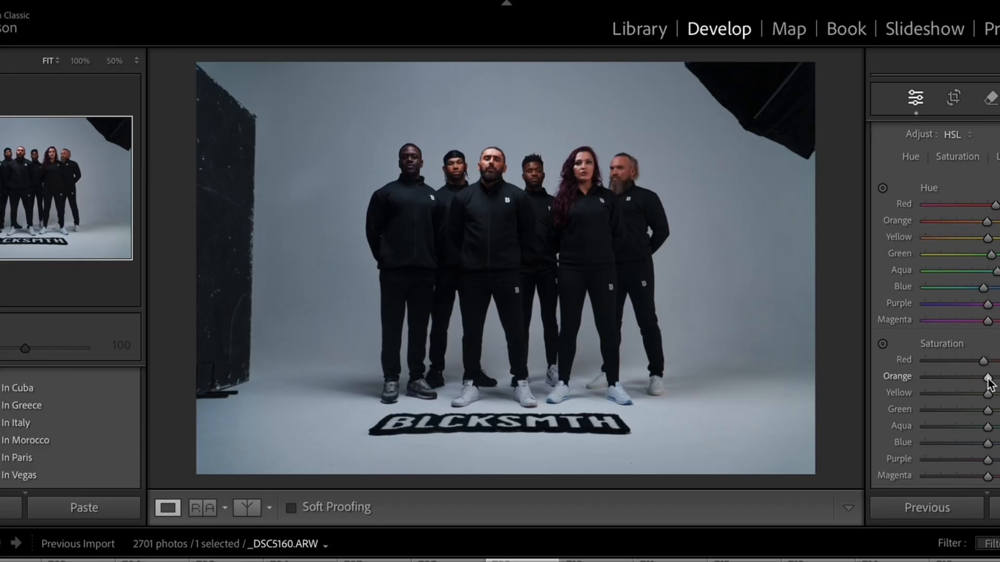
pyautogui.moveTo(987, 377); pyautogui.dragTo(984, 378)
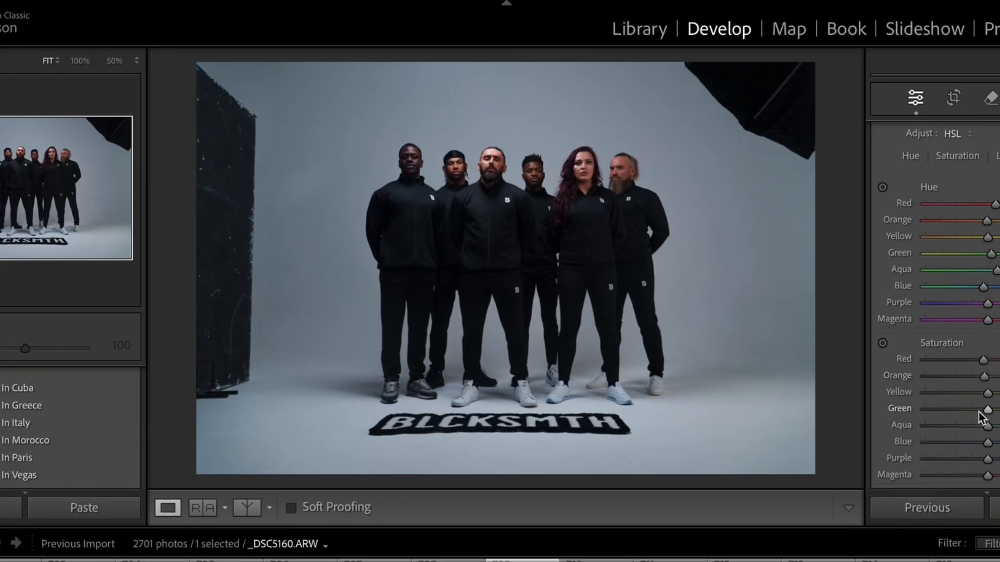
# Raise the Yellow saturation a touch and lower the Red luminance in the HSL mixer.
pyautogui.scroll(-1, 981, 416)
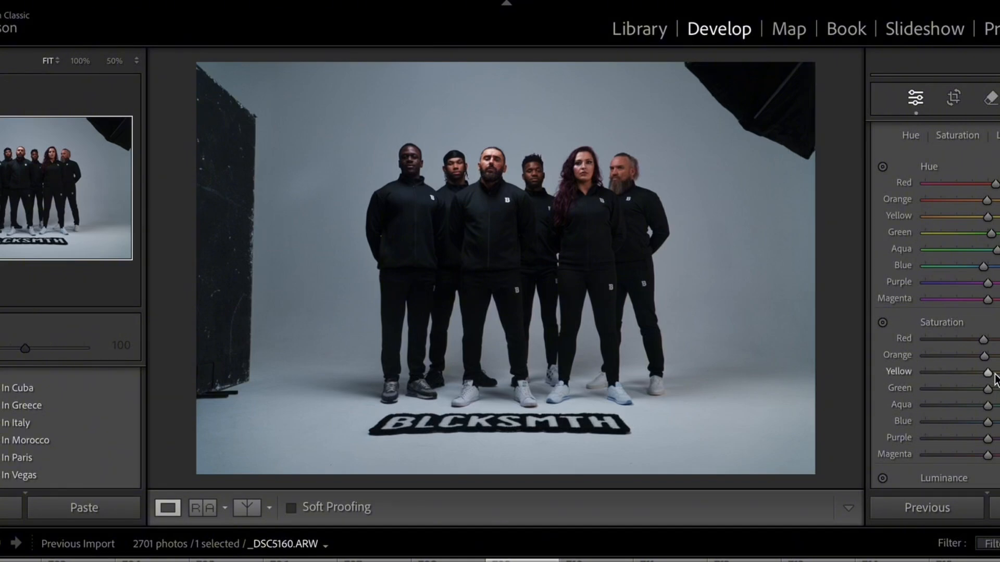
pyautogui.moveTo(987, 372); pyautogui.dragTo(990, 375)
pyautogui.scroll(-3, 938, 420)
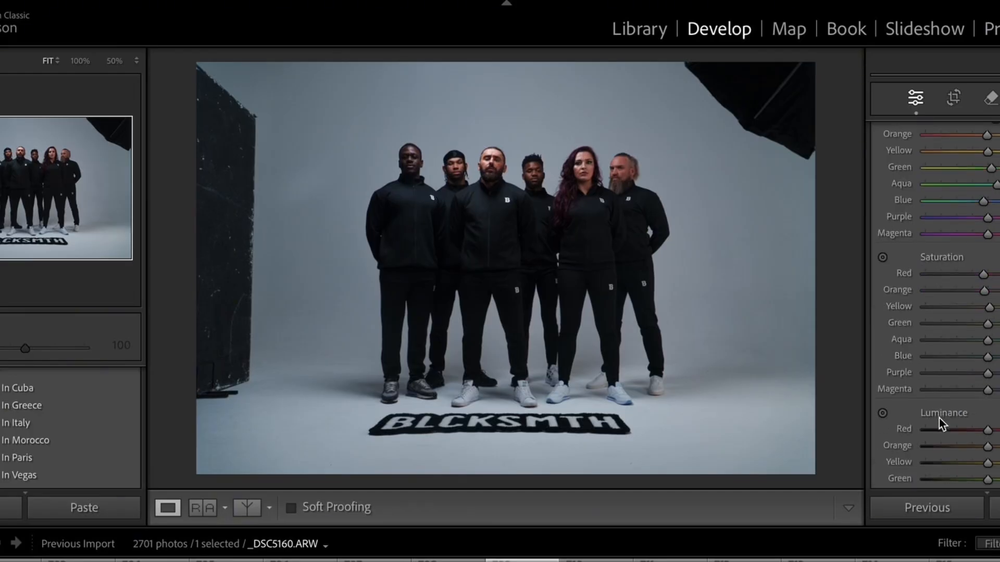
pyautogui.scroll(-2, 941, 433)
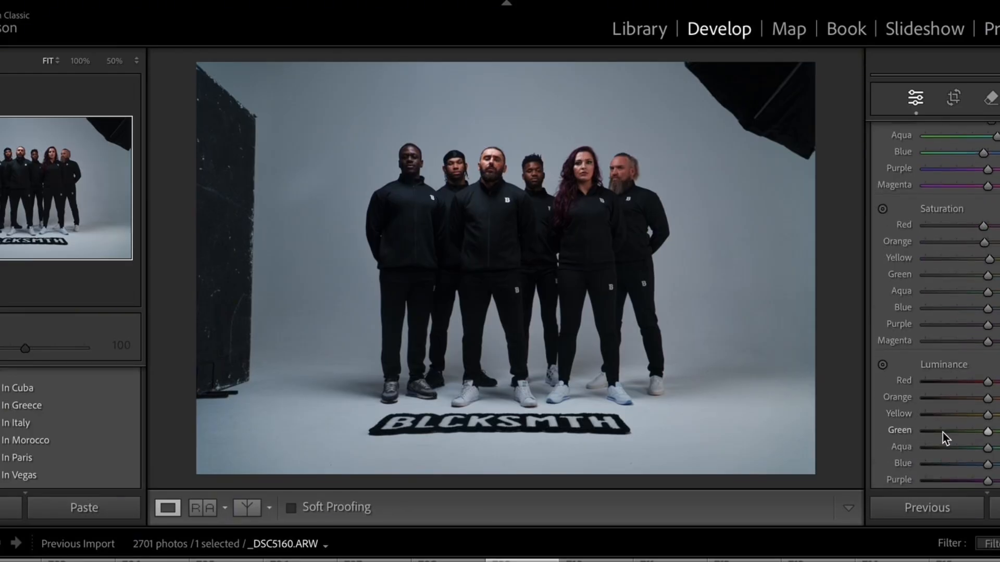
pyautogui.moveTo(990, 379)
pyautogui.mouseDown()
pyautogui.moveTo(968, 382)
pyautogui.moveTo(983, 382)
pyautogui.mouseUp()
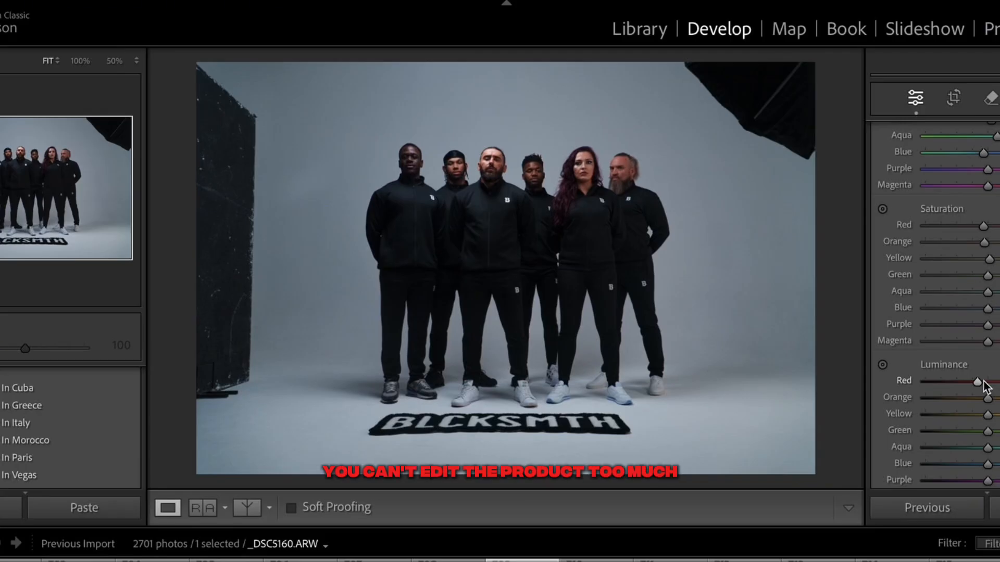
pyautogui.moveTo(980, 382)
pyautogui.mouseDown()
pyautogui.moveTo(998, 381)
pyautogui.moveTo(980, 382)
pyautogui.mouseUp()
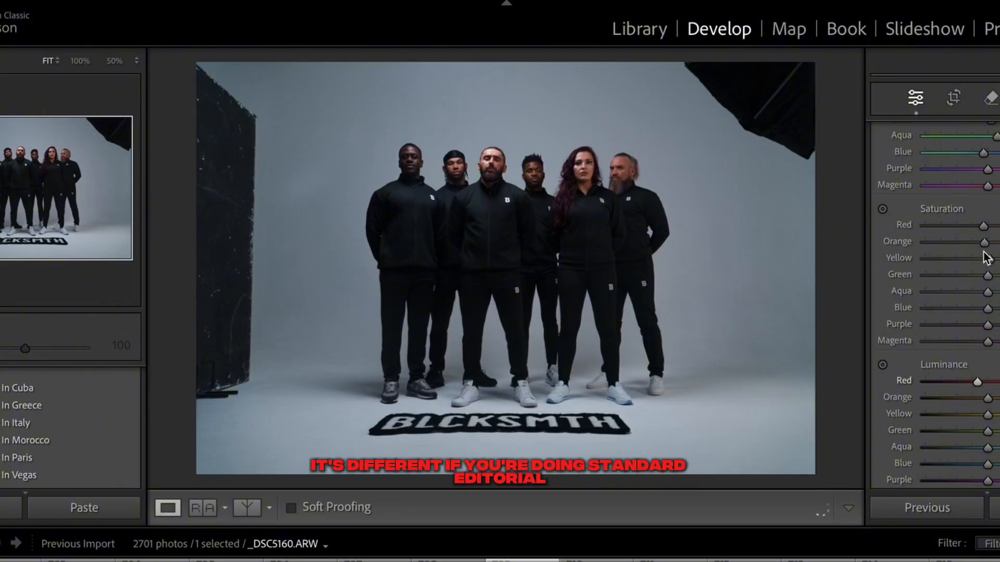
# Raise the Red and Orange saturation slightly above neutral and brighten the Yellow luminance.
pyautogui.moveTo(992, 226); pyautogui.dragTo(991, 248)
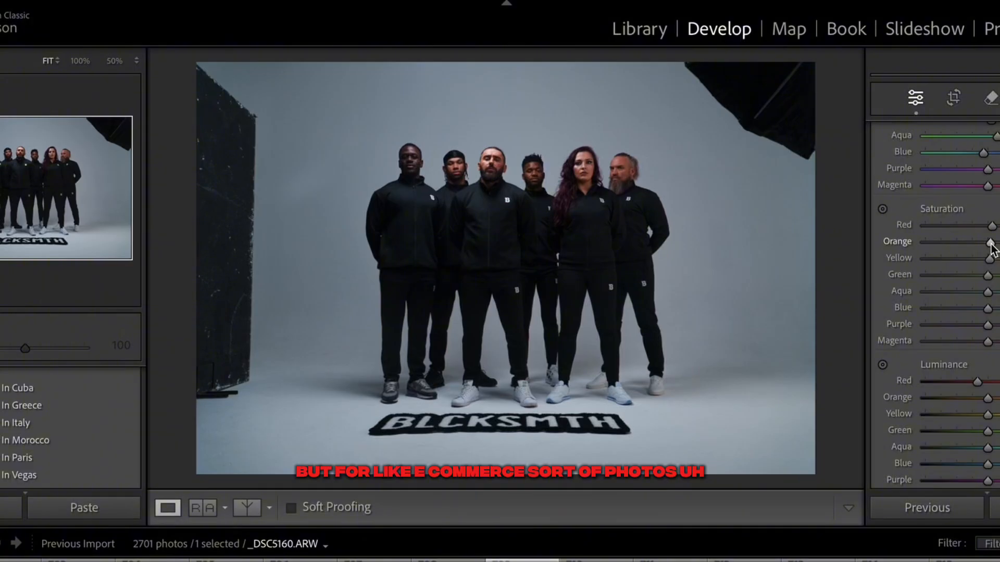
pyautogui.scroll(-4, 992, 291)
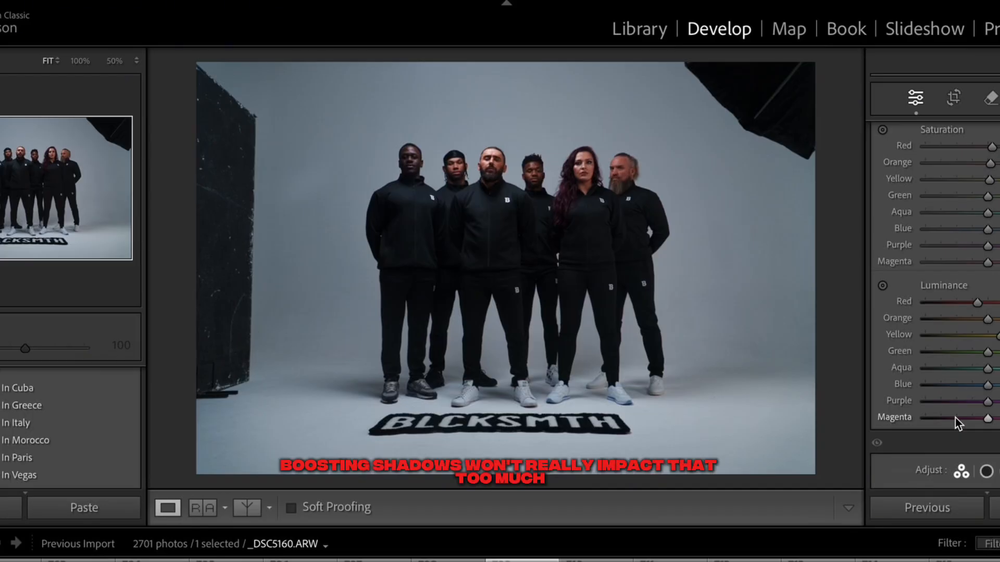
pyautogui.scroll(-2, 955, 418)
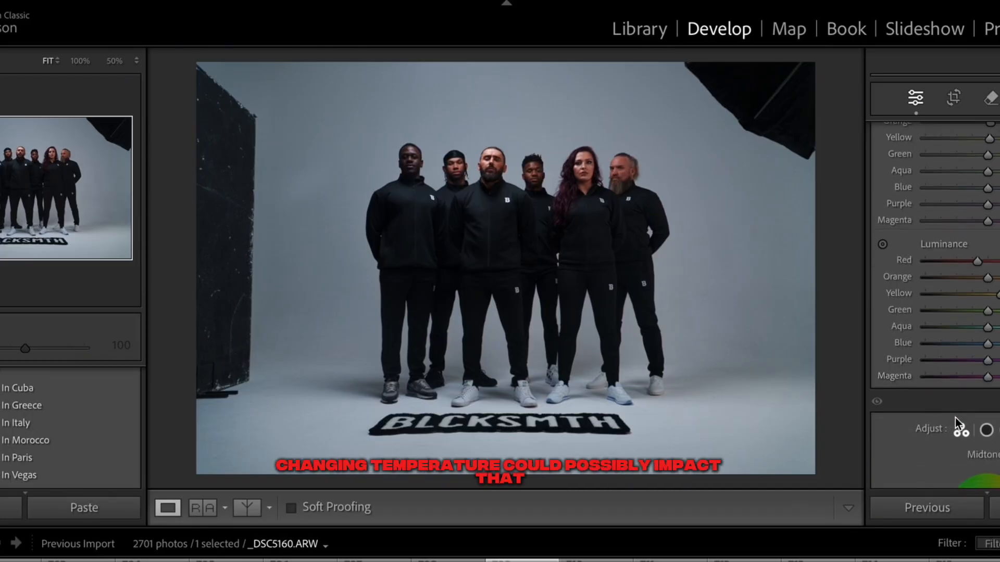
# Compare the photo with and without the lens profile correction, leaving the correction enabled.
pyautogui.scroll(-2, 955, 417)
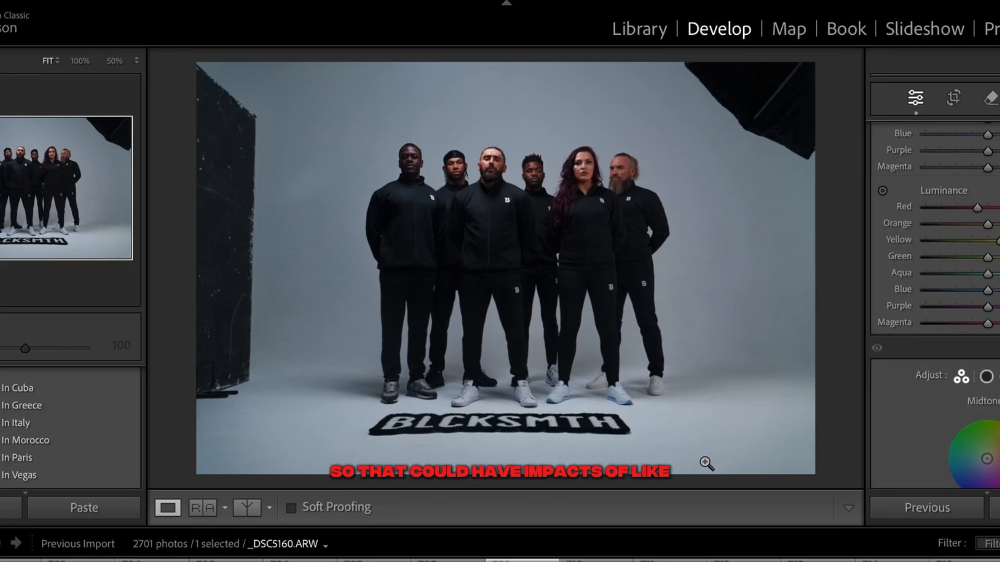
pyautogui.scroll(-5, 907, 411)
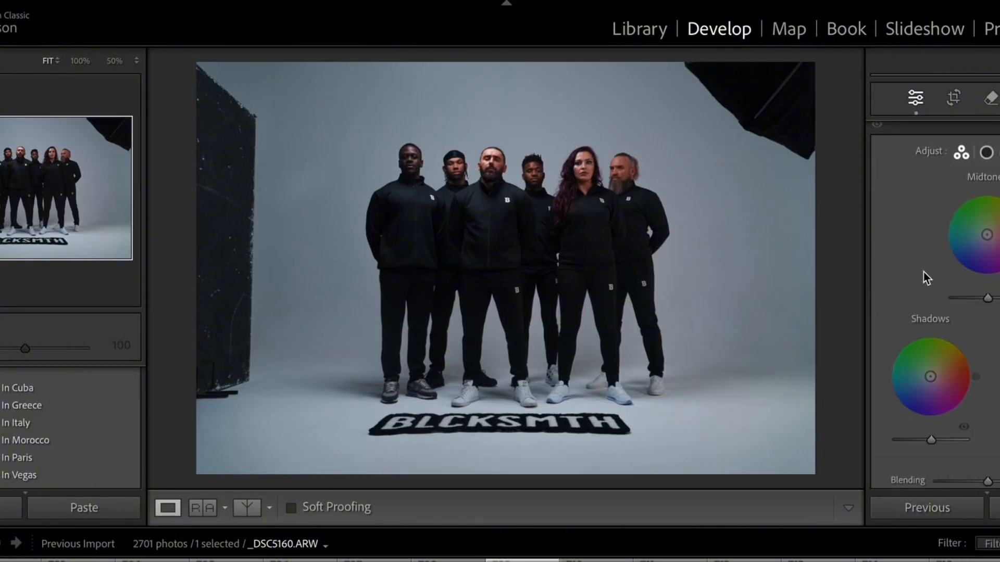
pyautogui.scroll(-2, 923, 272)
pyautogui.scroll(-6, 925, 364)
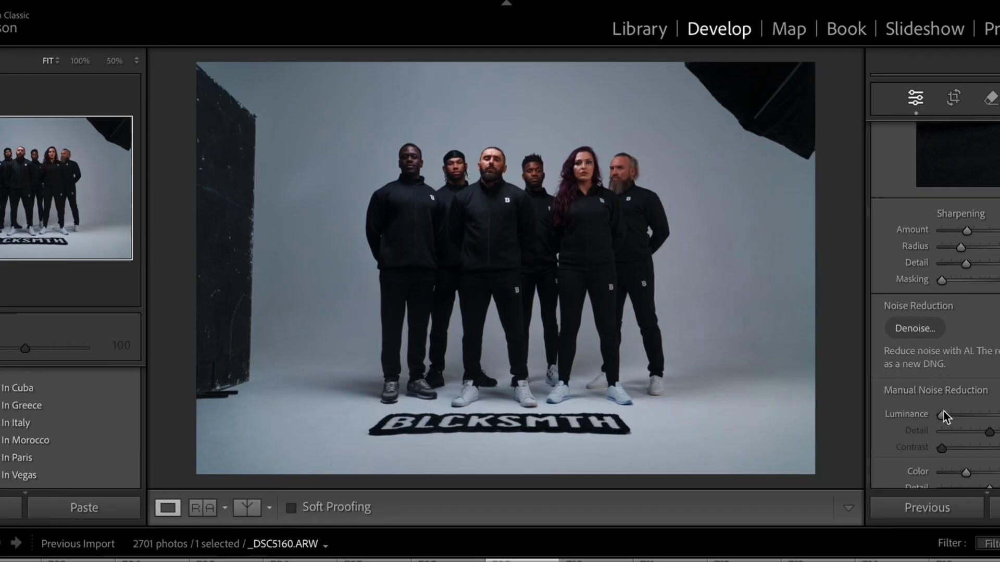
pyautogui.scroll(-2, 944, 411)
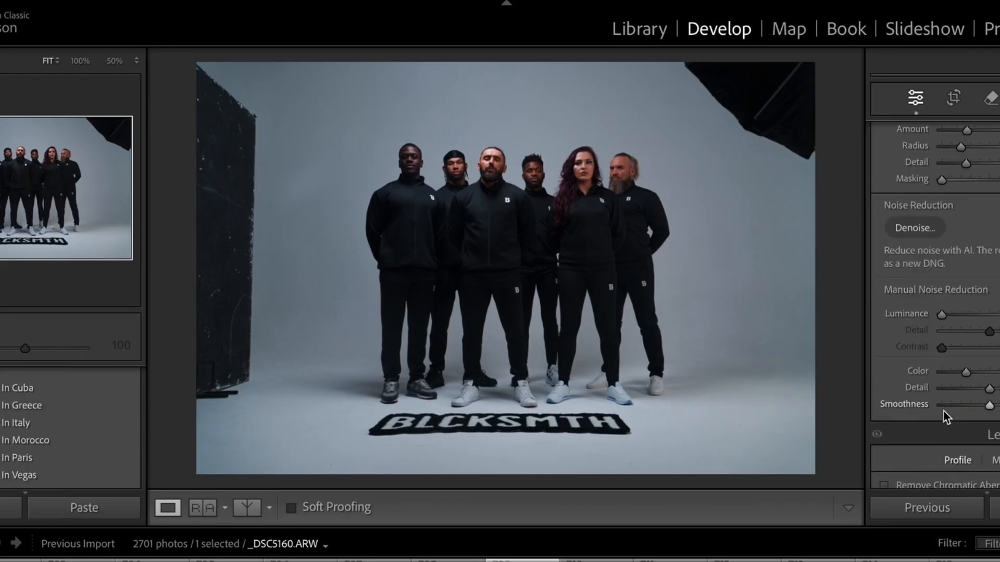
pyautogui.scroll(-2, 943, 412)
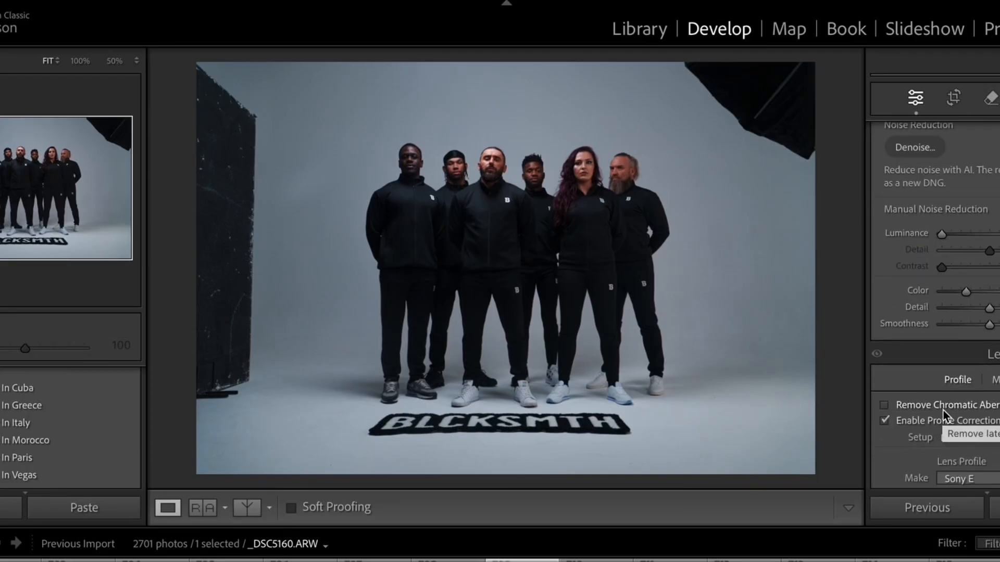
pyautogui.scroll(-3, 943, 410)
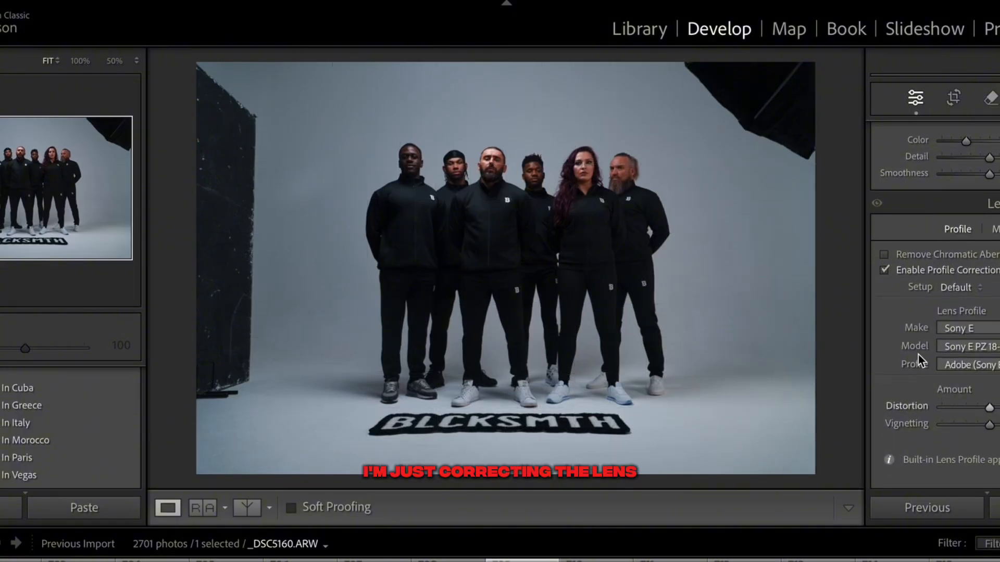
pyautogui.click(884, 270)
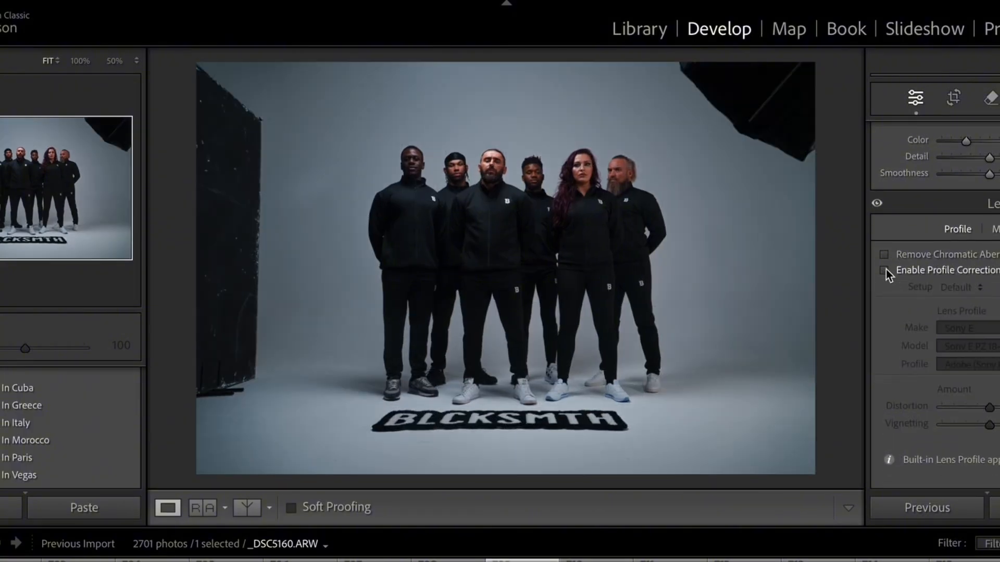
pyautogui.click(884, 270)
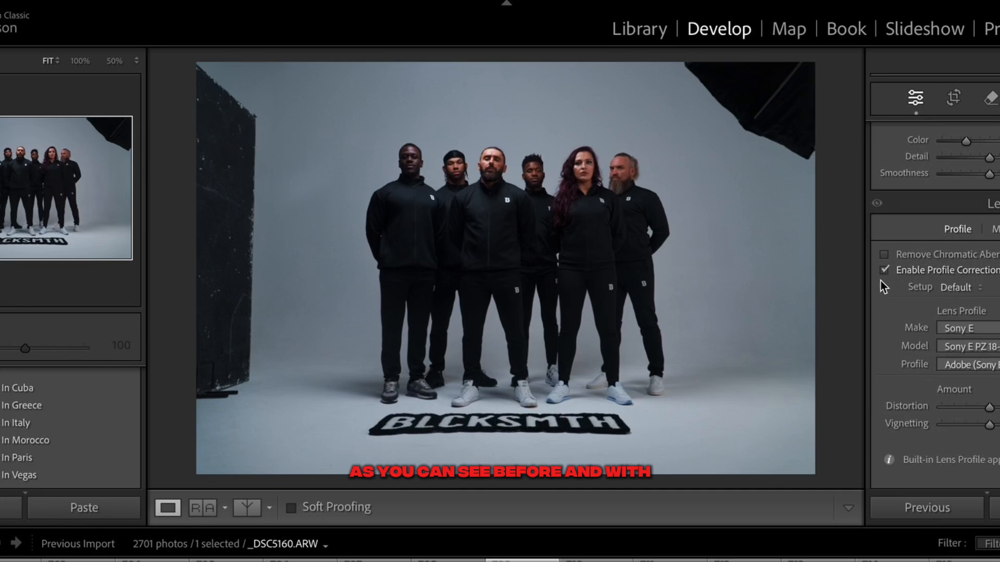
pyautogui.click(884, 270)
pyautogui.click(884, 270)
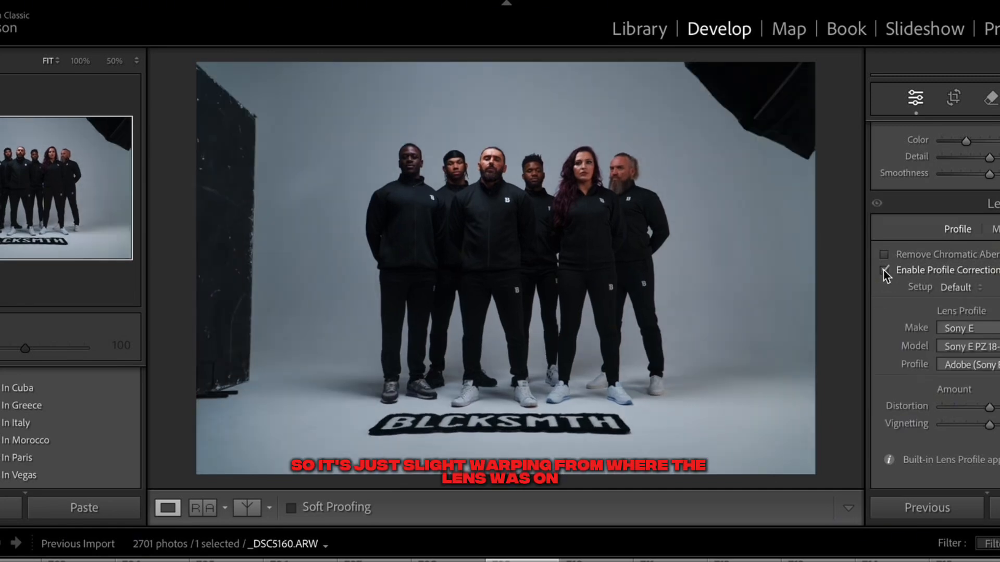
pyautogui.click(883, 271)
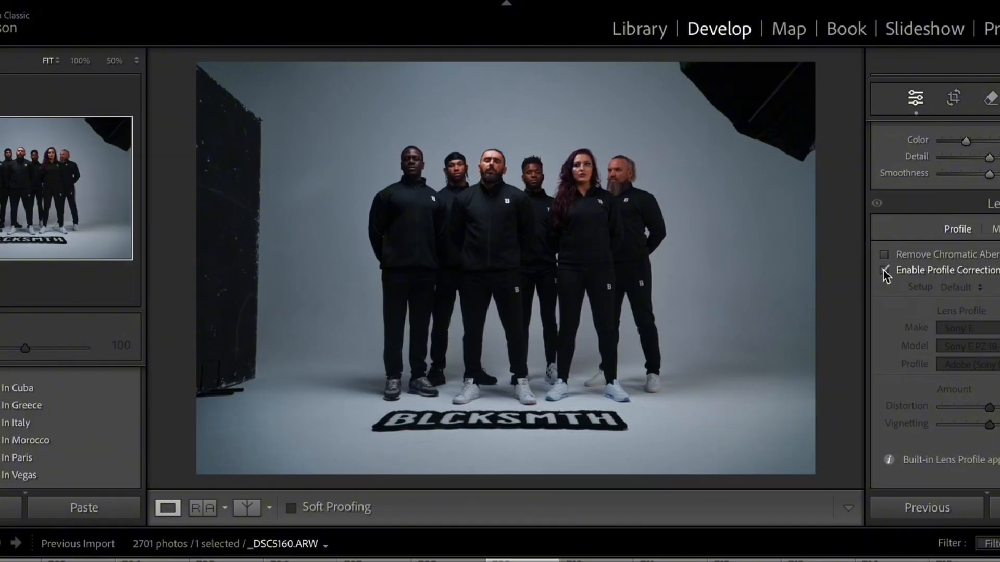
pyautogui.click(883, 270)
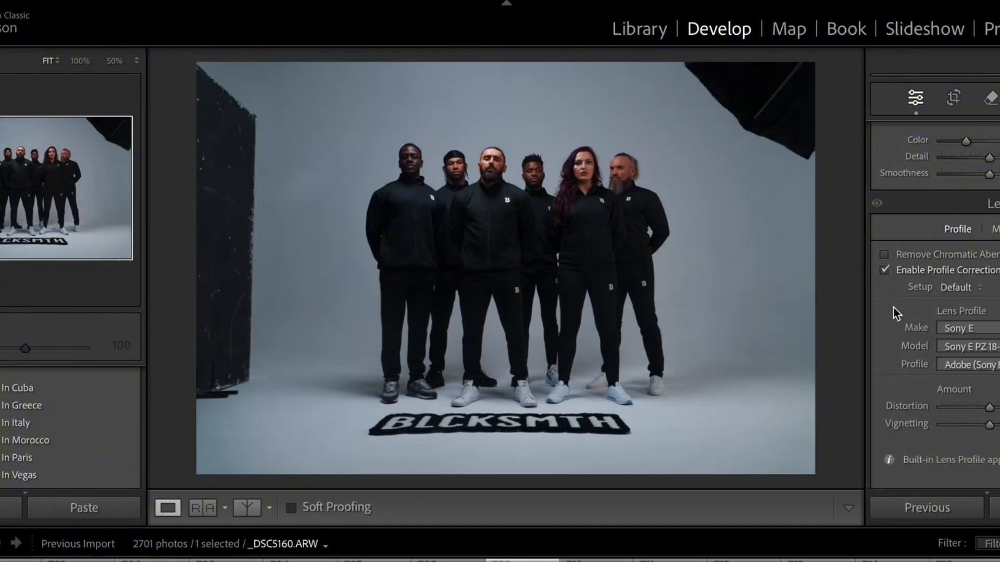
# Create a new mask that automatically selects the studio background behind the group.
pyautogui.scroll(-6, 893, 312)
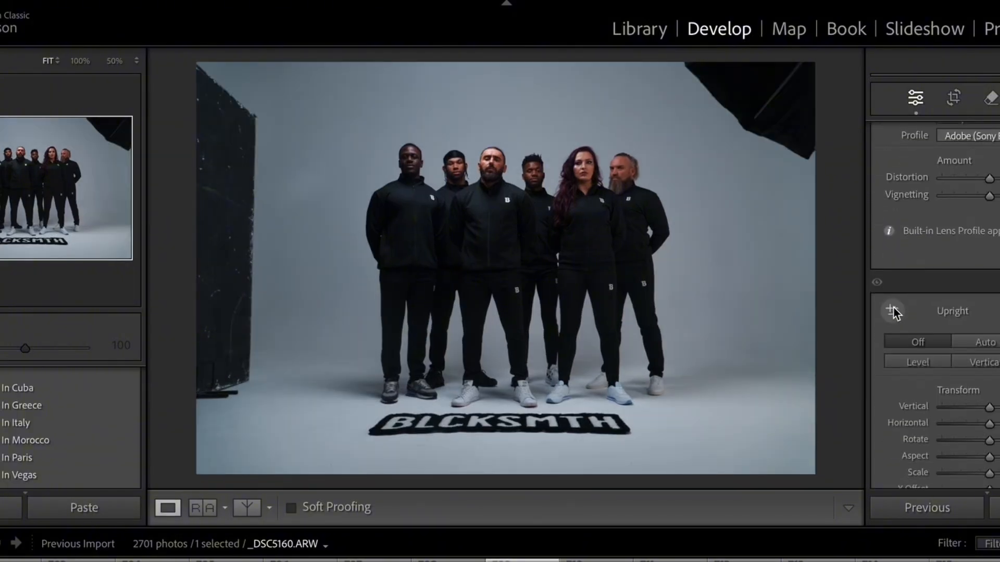
pyautogui.scroll(10, 893, 311)
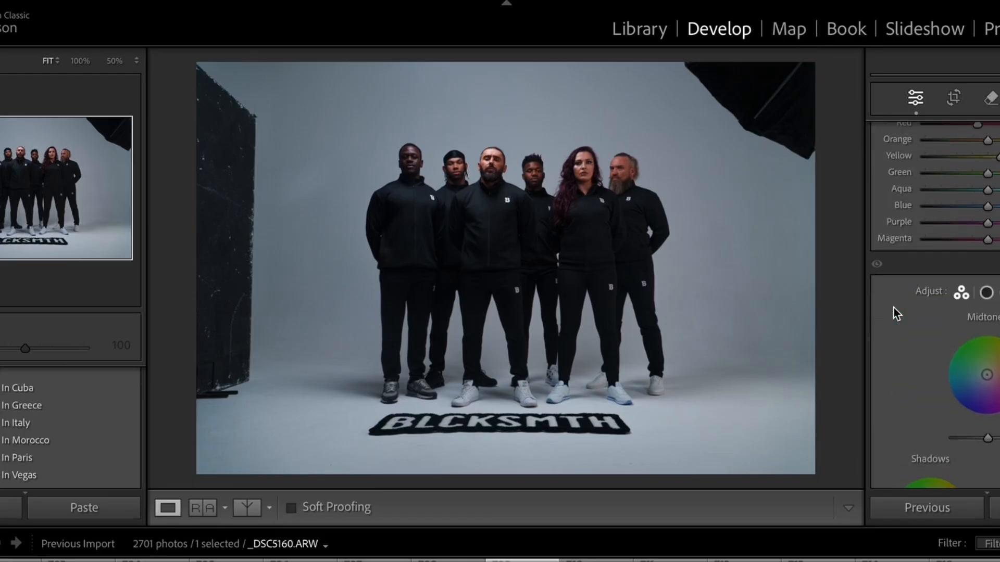
pyautogui.scroll(10, 894, 313)
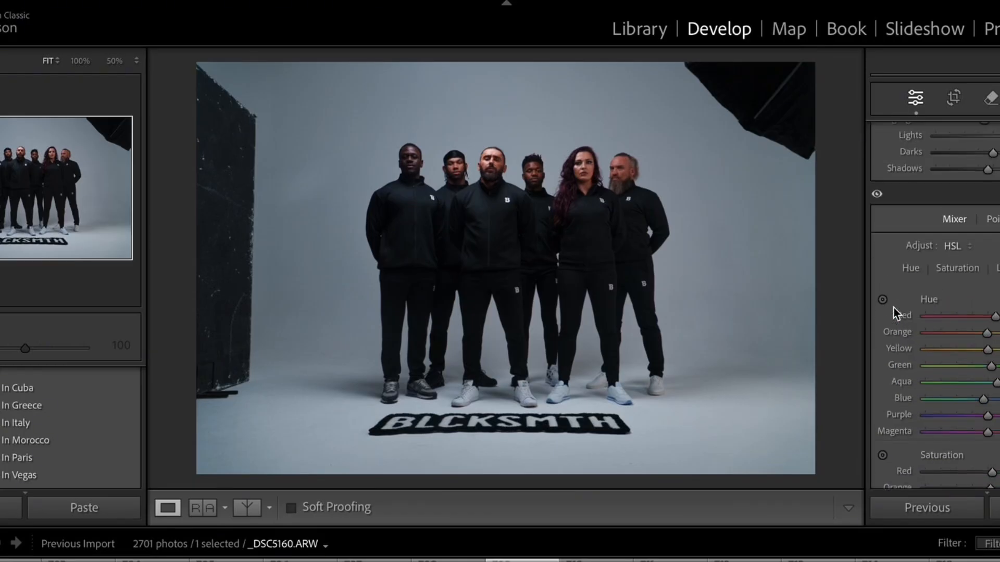
pyautogui.scroll(5, 918, 301)
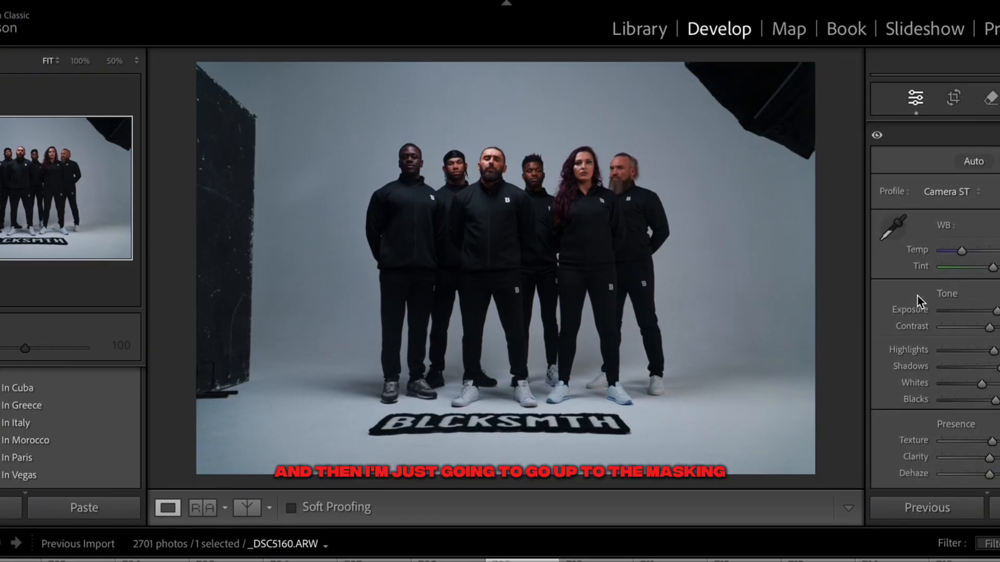
pyautogui.click(999, 98)
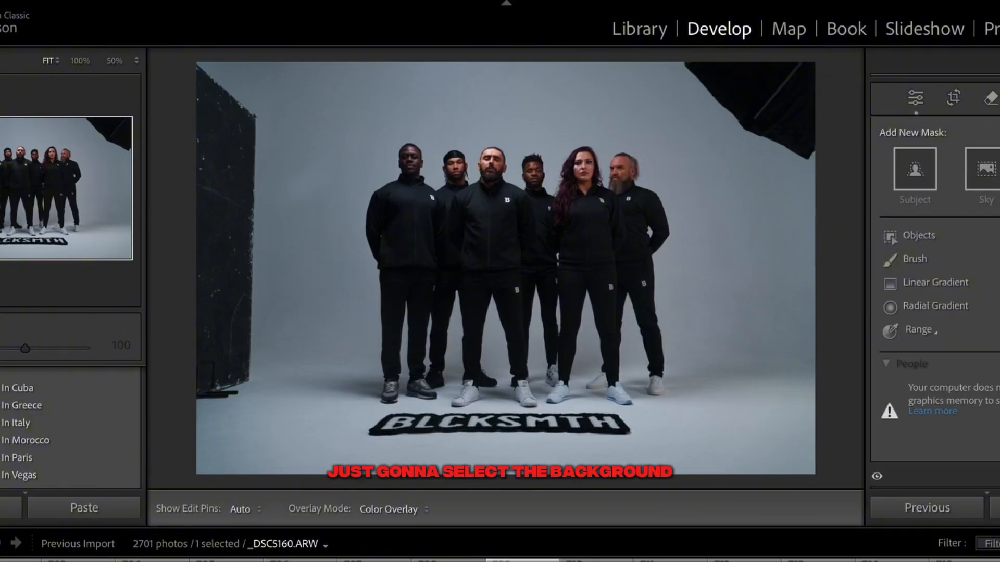
pyautogui.click(999, 174)
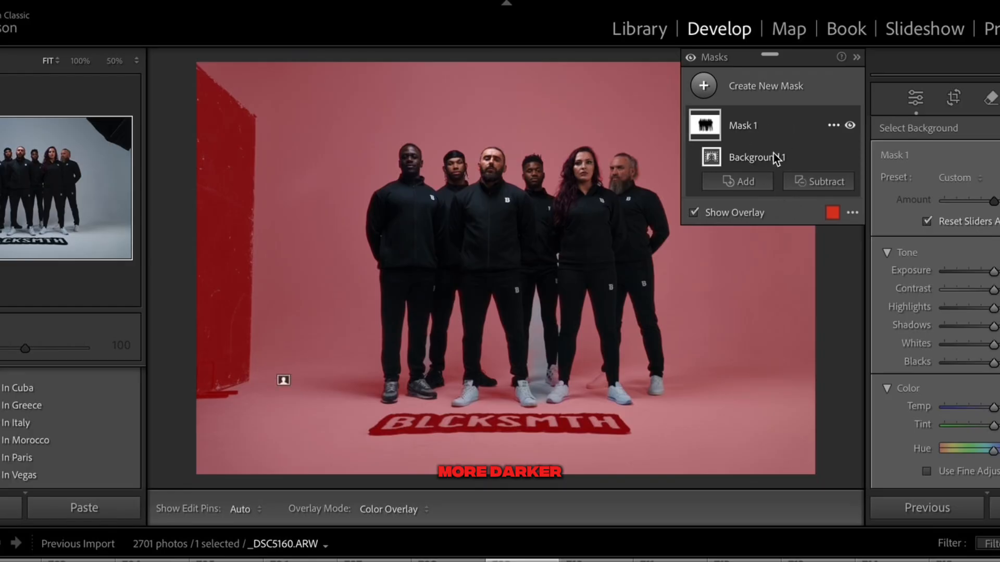
# Add a brush to the background mask and paint in the missed gaps between the models' legs and beside the woman's waist.
pyautogui.click(746, 181)
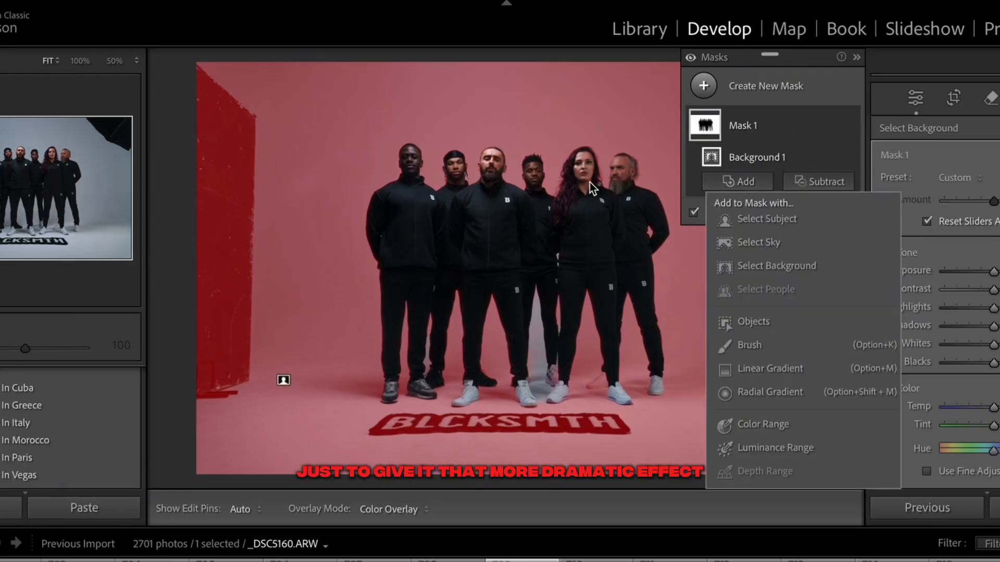
pyautogui.click(744, 345)
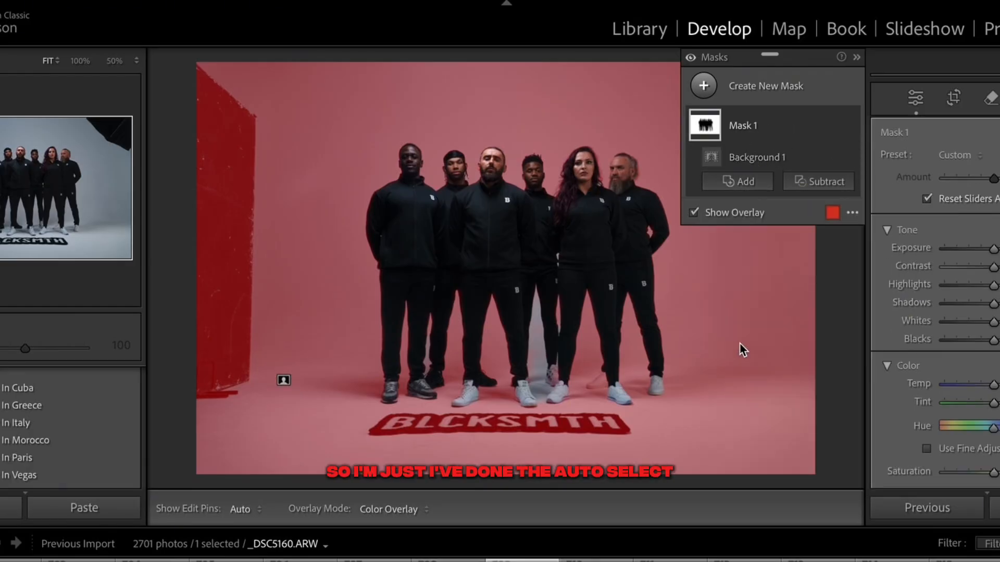
pyautogui.press('z')
pyautogui.hotkey('ctrl', '=')
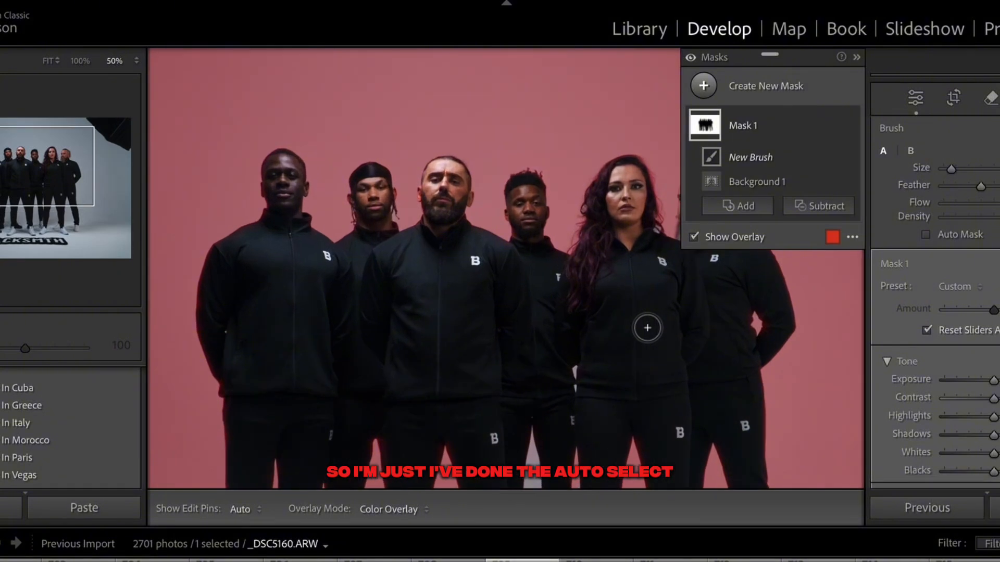
pyautogui.moveTo(647, 328); pyautogui.dragTo(572, 0)
pyautogui.moveTo(471, 151)
pyautogui.mouseDown()
pyautogui.moveTo(464, 350)
pyautogui.moveTo(480, 419)
pyautogui.moveTo(497, 398)
pyautogui.moveTo(473, 378)
pyautogui.moveTo(481, 339)
pyautogui.moveTo(465, 186)
pyautogui.mouseUp()
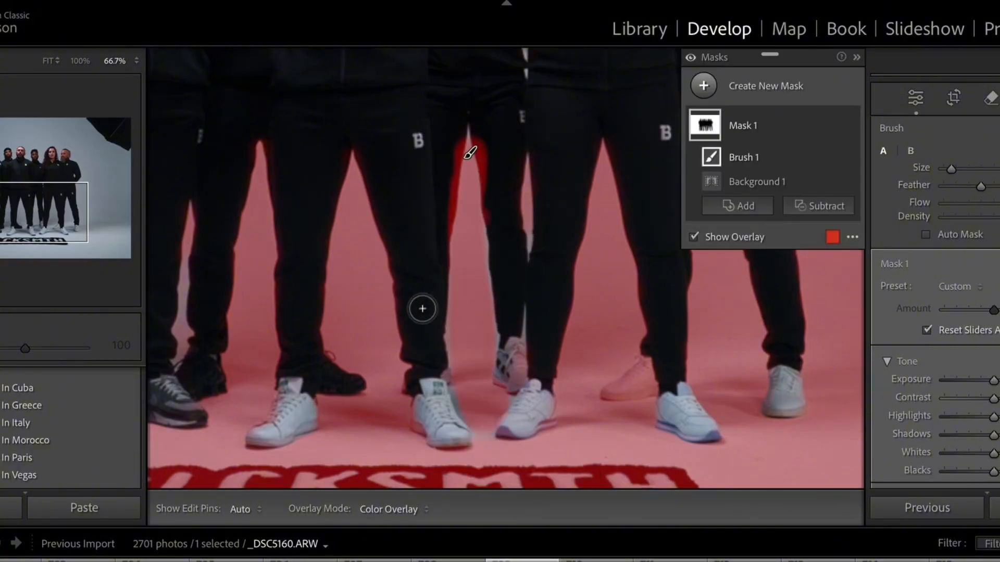
pyautogui.press('space')
pyautogui.moveTo(422, 306)
pyautogui.mouseDown()
pyautogui.moveTo(493, 292)
pyautogui.moveTo(552, 316)
pyautogui.moveTo(517, 352)
pyautogui.moveTo(529, 328)
pyautogui.mouseUp()
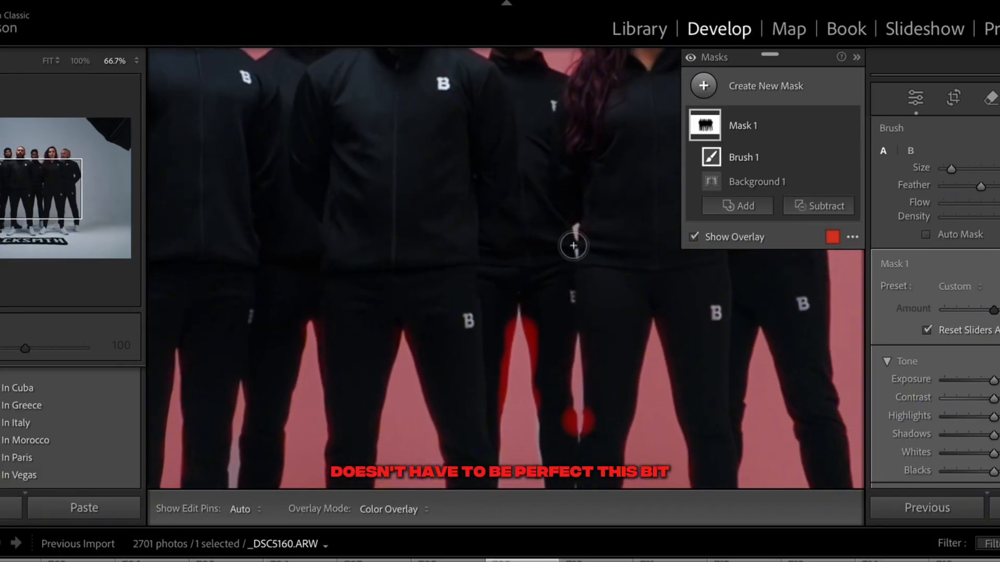
pyautogui.click(574, 265)
pyautogui.click(573, 259)
pyautogui.press('space')
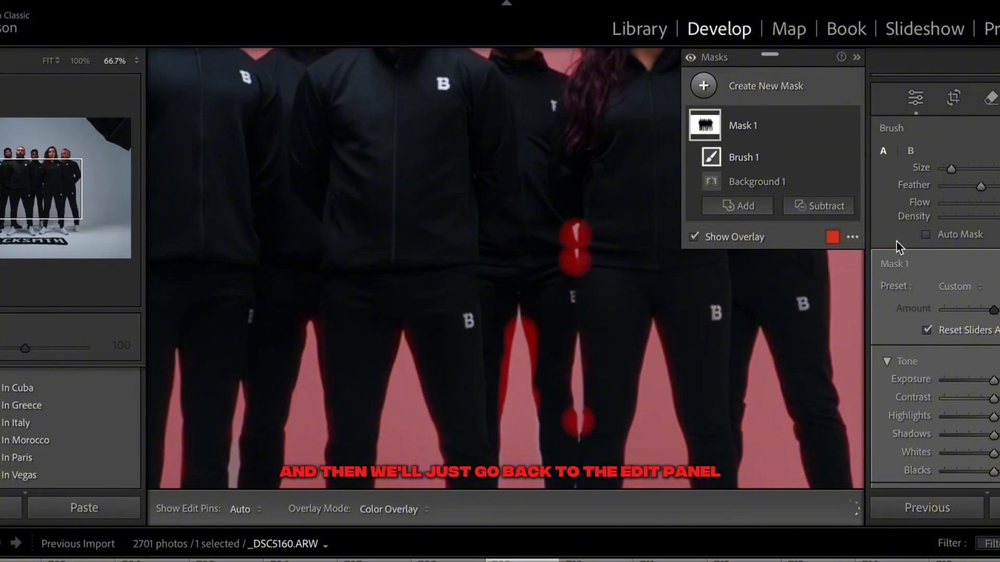
# Cool the background mask's temperature slightly, lower its exposure and highlights a little, and leave masking.
pyautogui.press('z')
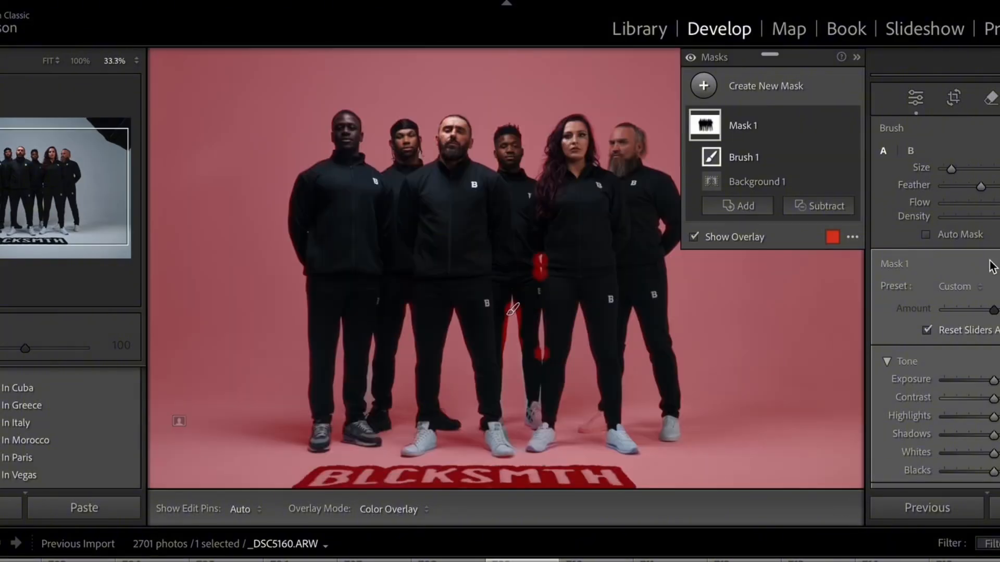
pyautogui.scroll(-4, 937, 242)
pyautogui.scroll(-1, 952, 247)
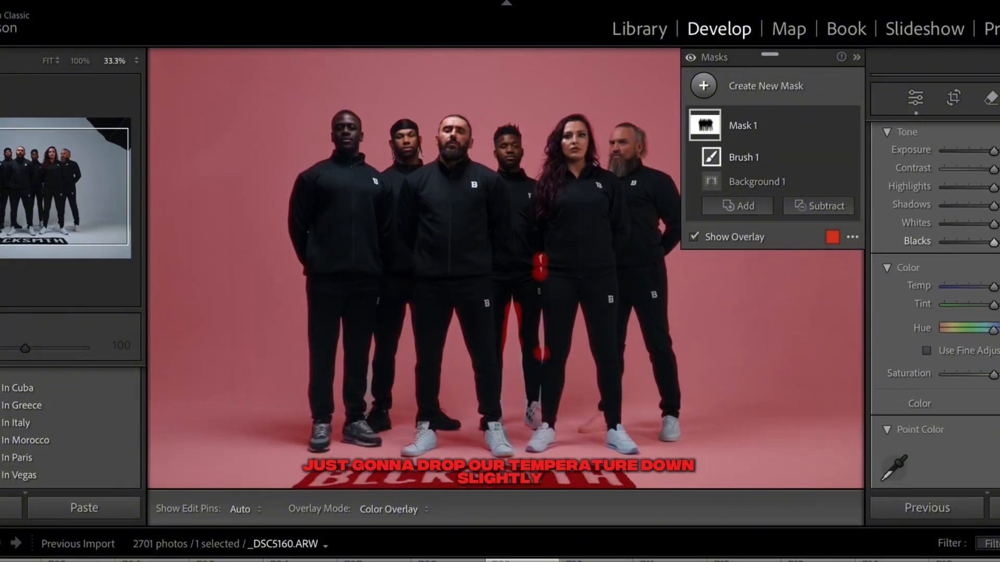
pyautogui.click(994, 287)
pyautogui.moveTo(994, 287); pyautogui.dragTo(989, 287)
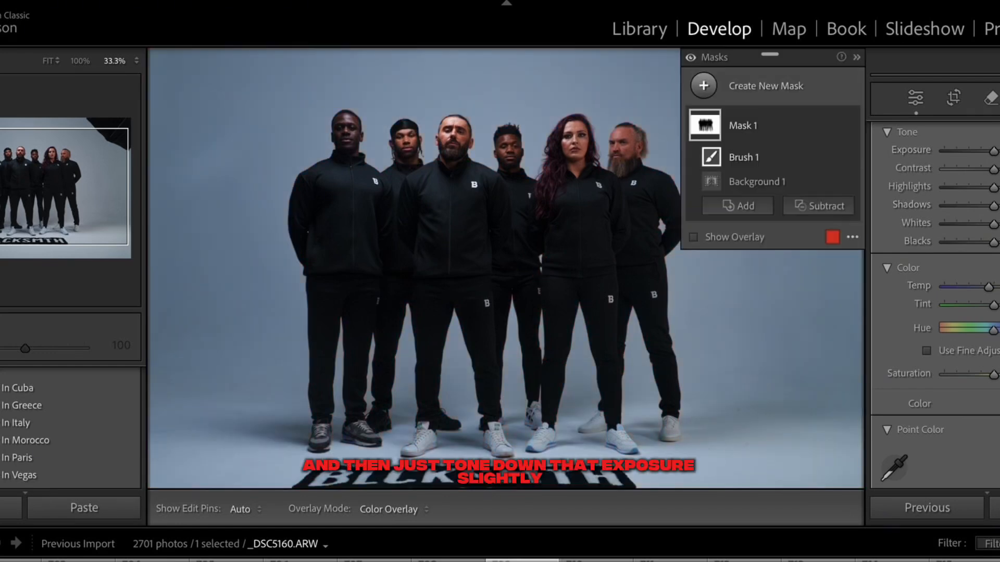
pyautogui.moveTo(994, 151); pyautogui.dragTo(992, 151)
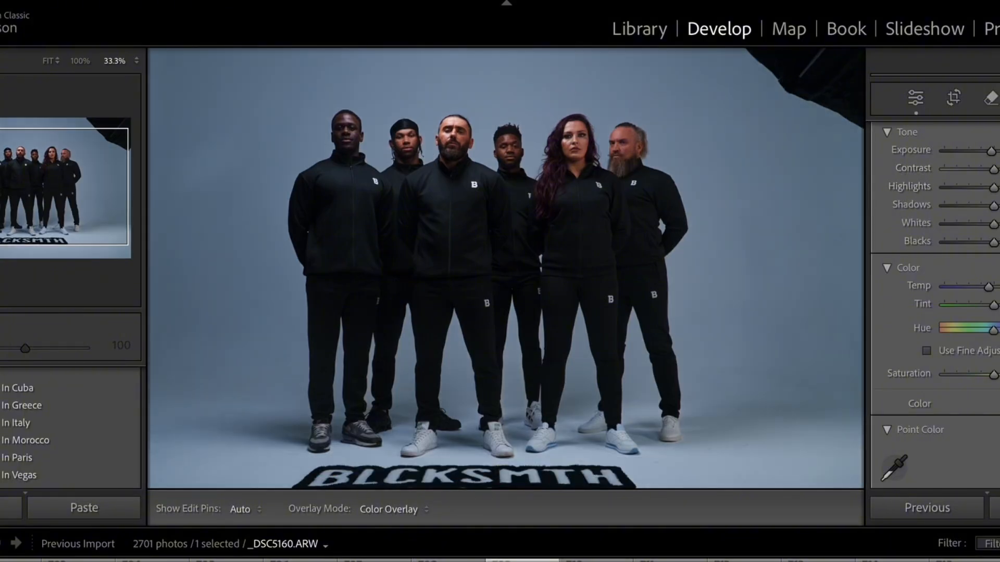
pyautogui.moveTo(993, 188); pyautogui.dragTo(989, 188)
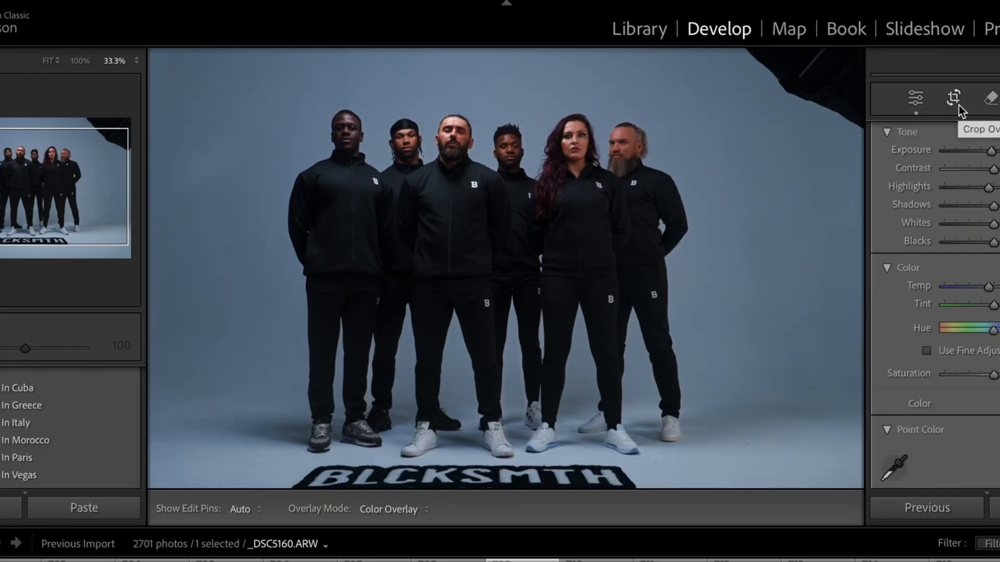
pyautogui.press('r')
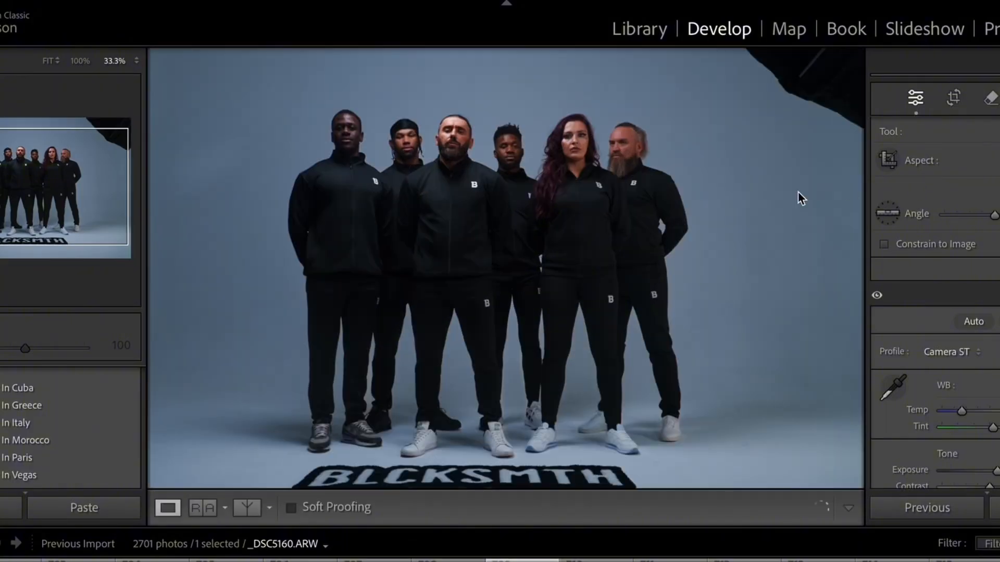
# Add a radial gradient mask over the face of the bearded man at the back, stretched and tilted to fit his face.
pyautogui.click(615, 216)
pyautogui.scroll(7, 614, 216)
pyautogui.hscroll(6, 614, 216)
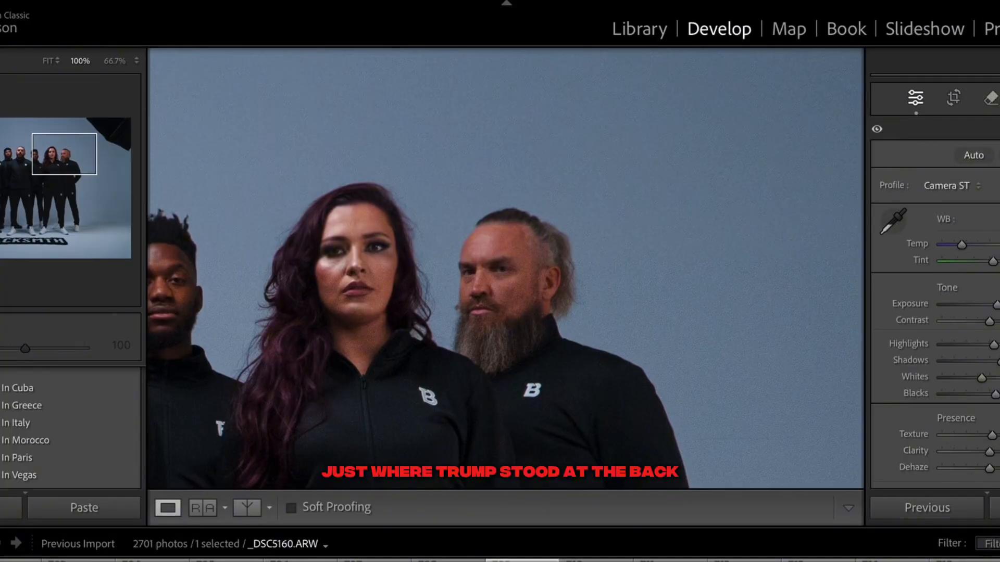
pyautogui.hotkey('shift', 'w')
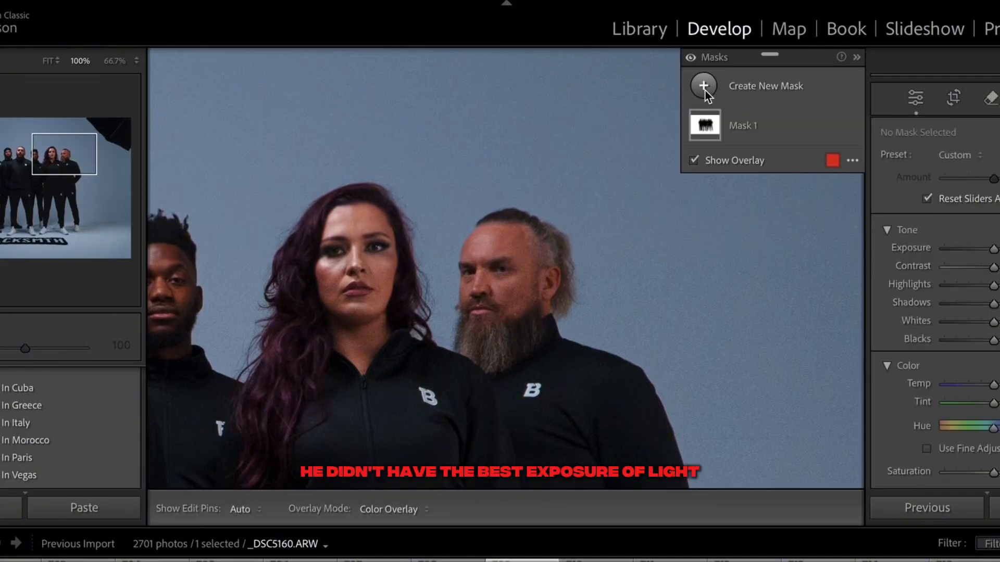
pyautogui.click(704, 86)
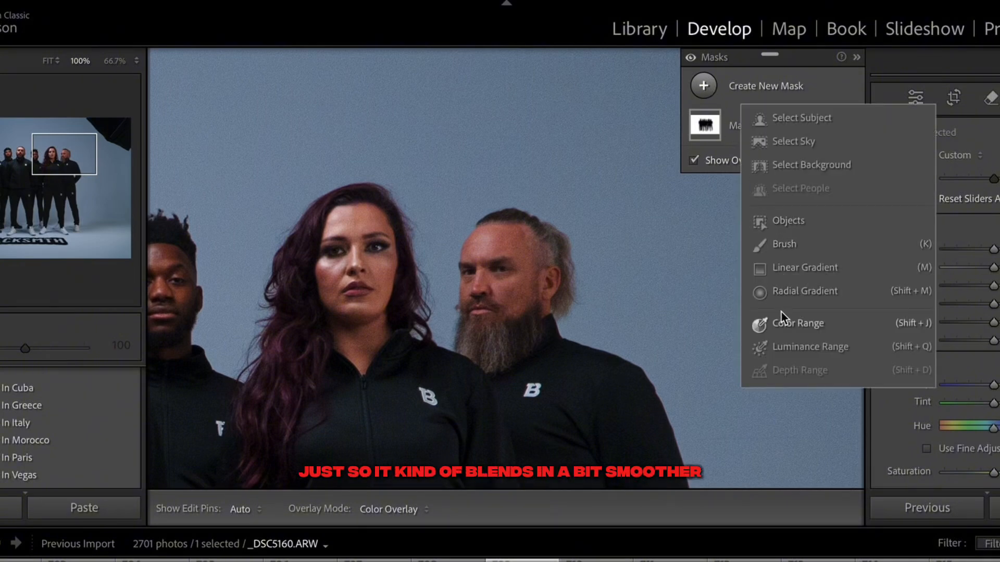
pyautogui.click(781, 293)
pyautogui.moveTo(481, 255); pyautogui.dragTo(520, 297)
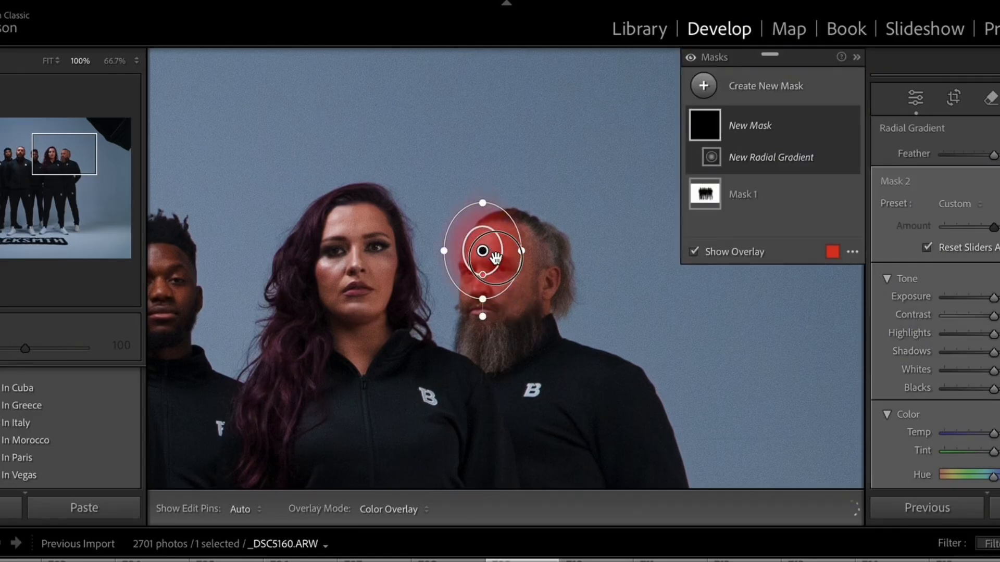
pyautogui.moveTo(482, 252); pyautogui.dragTo(509, 276)
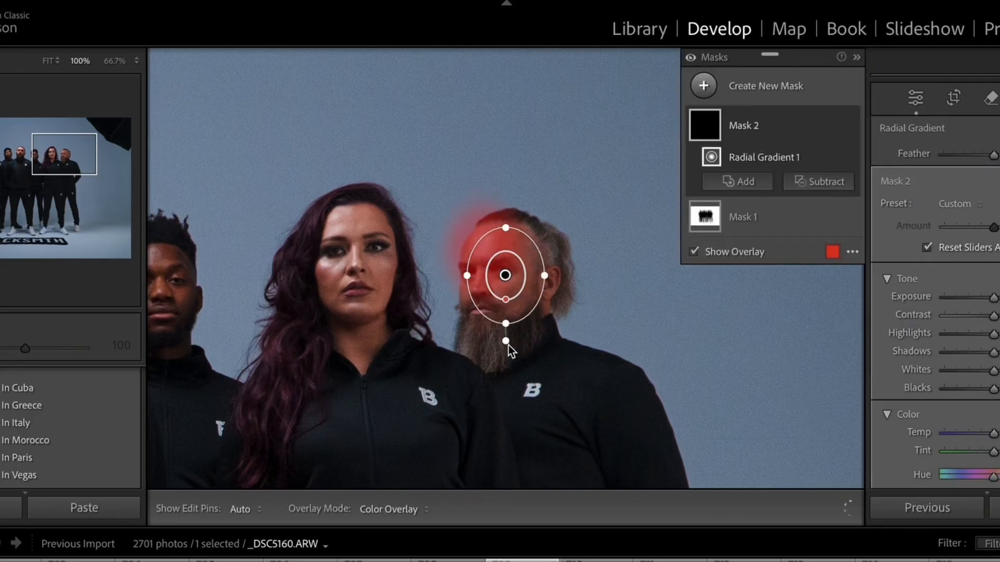
pyautogui.moveTo(505, 342)
pyautogui.mouseDown()
pyautogui.moveTo(486, 339)
pyautogui.moveTo(497, 332)
pyautogui.moveTo(492, 348)
pyautogui.mouseUp()
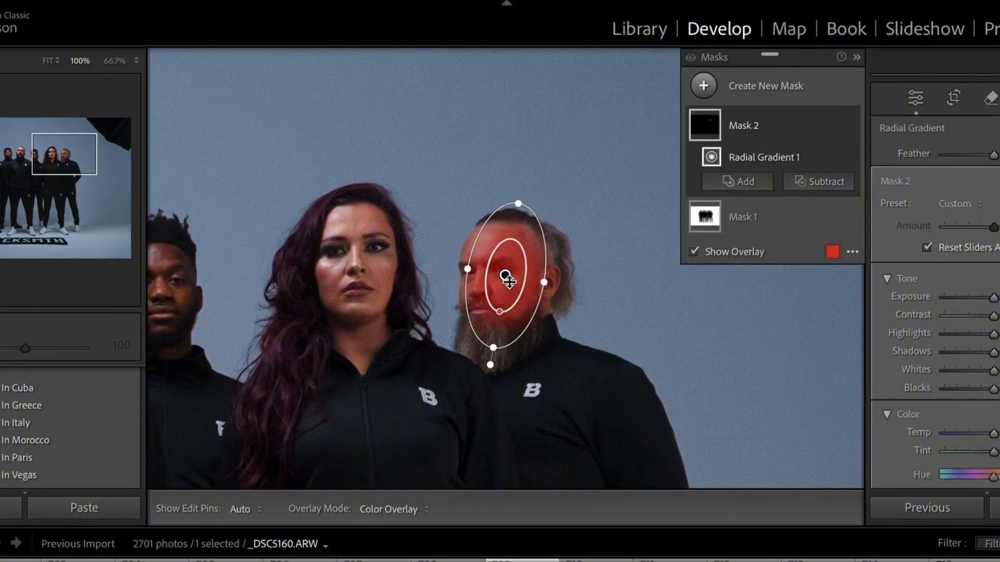
# Reposition and enlarge the radial gradient to cover the bearded man's face and beard, and raise the mask's highlights slightly.
pyautogui.moveTo(505, 300); pyautogui.dragTo(500, 319)
pyautogui.moveTo(466, 286); pyautogui.dragTo(456, 286)
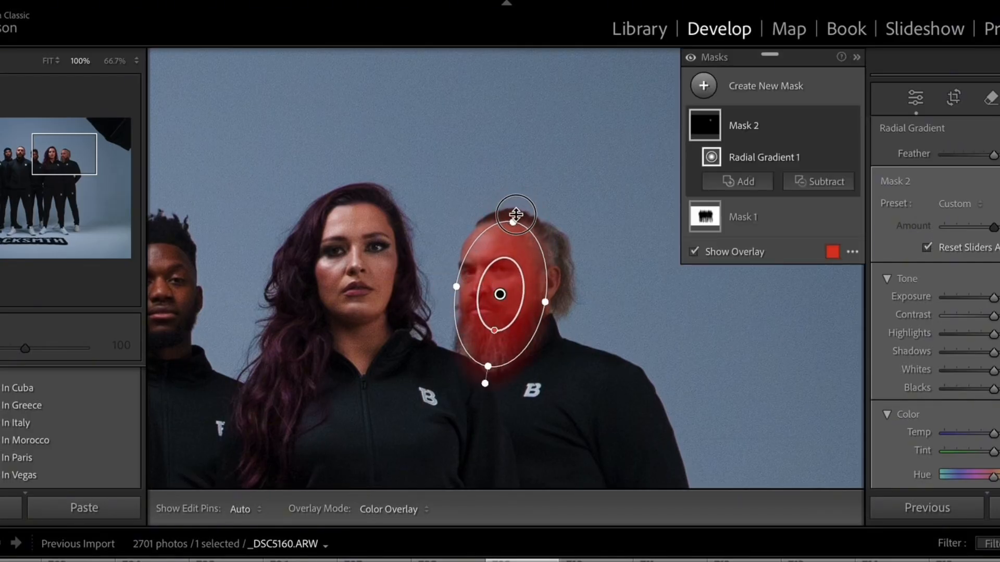
pyautogui.moveTo(512, 221); pyautogui.dragTo(515, 215)
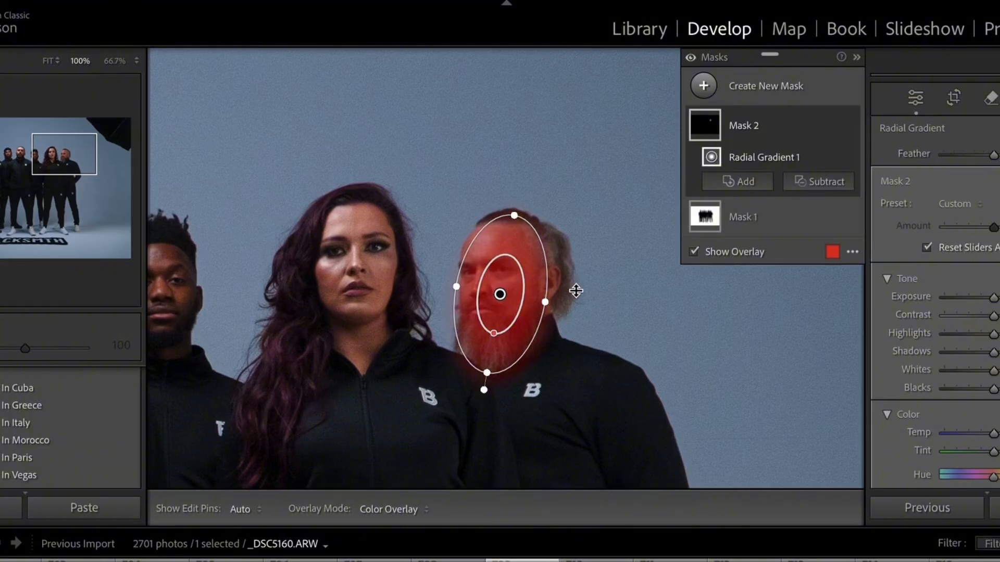
pyautogui.moveTo(551, 304); pyautogui.dragTo(552, 297)
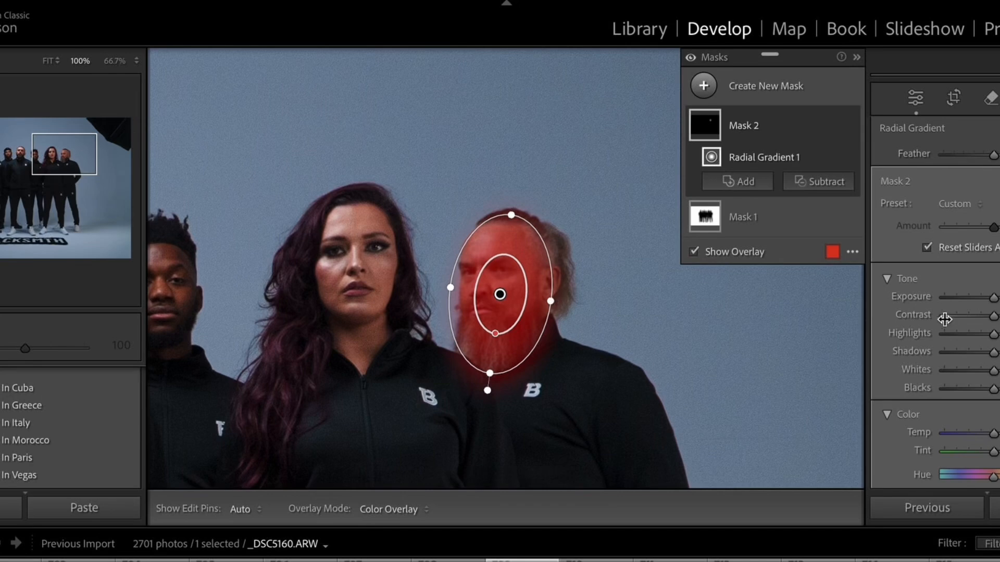
pyautogui.moveTo(993, 334); pyautogui.dragTo(998, 332)
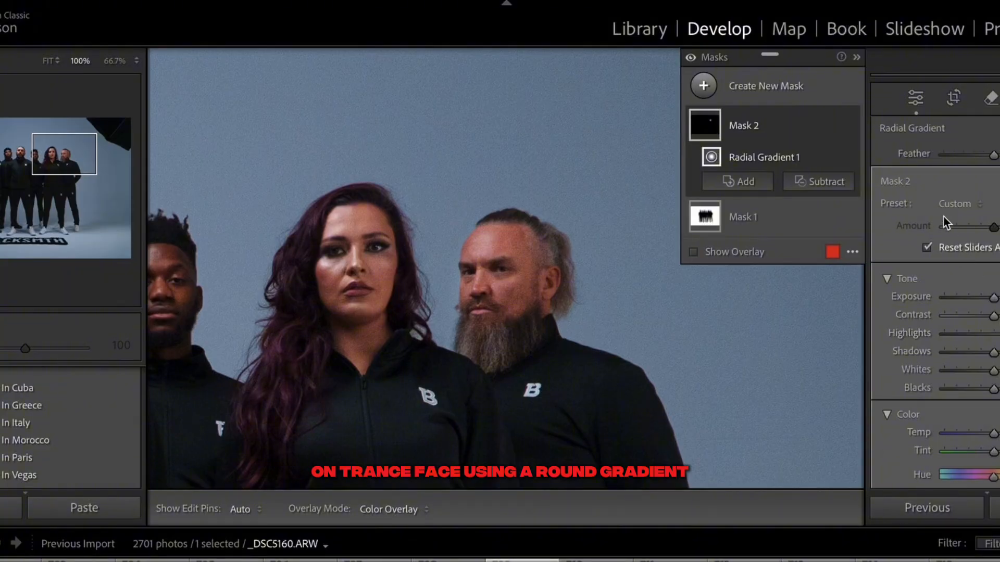
# Leave masking, return to the whole-photo view and export the graded photo.
pyautogui.click(943, 103)
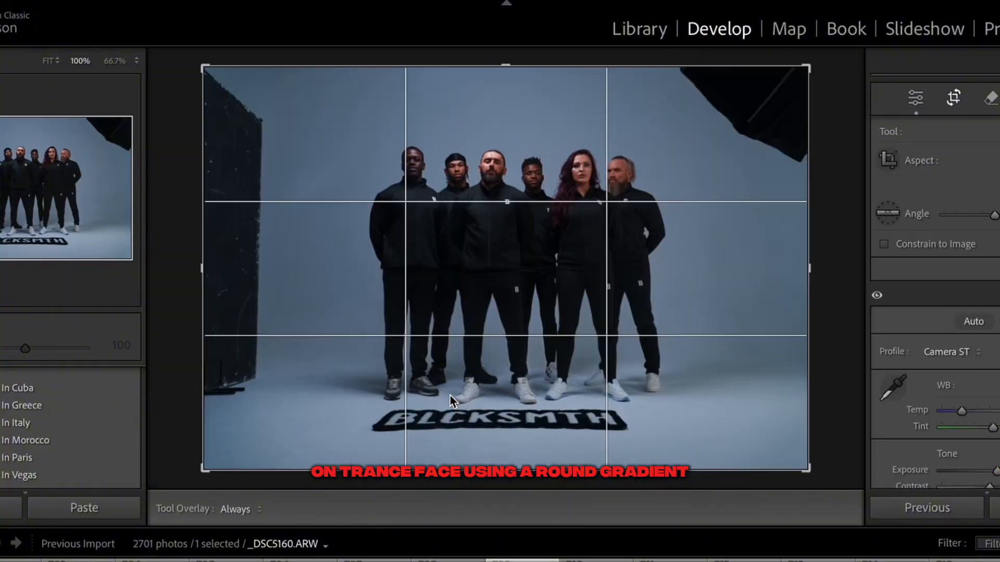
pyautogui.doubleClick(451, 398)
pyautogui.click(450, 397)
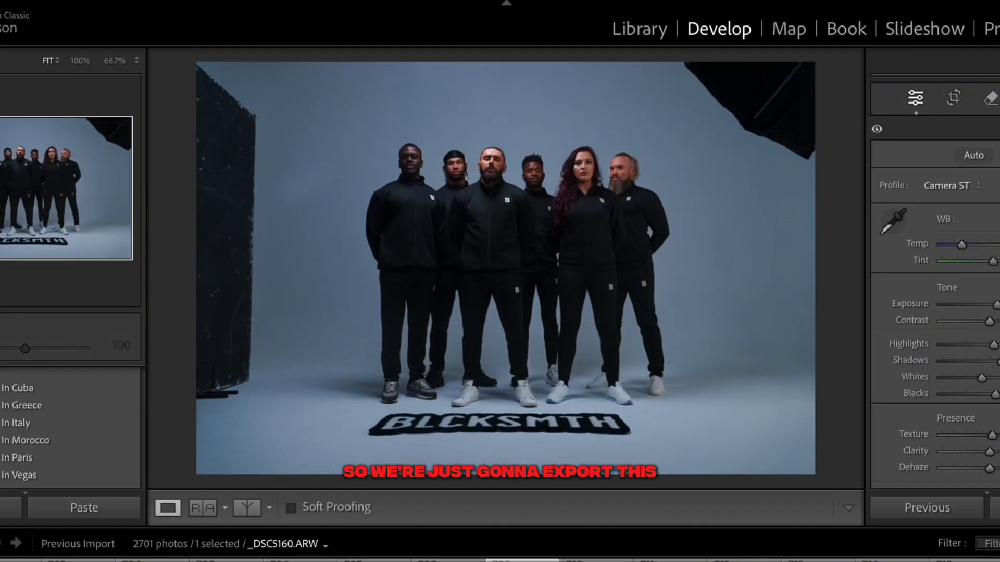
pyautogui.rightClick(508, 560)
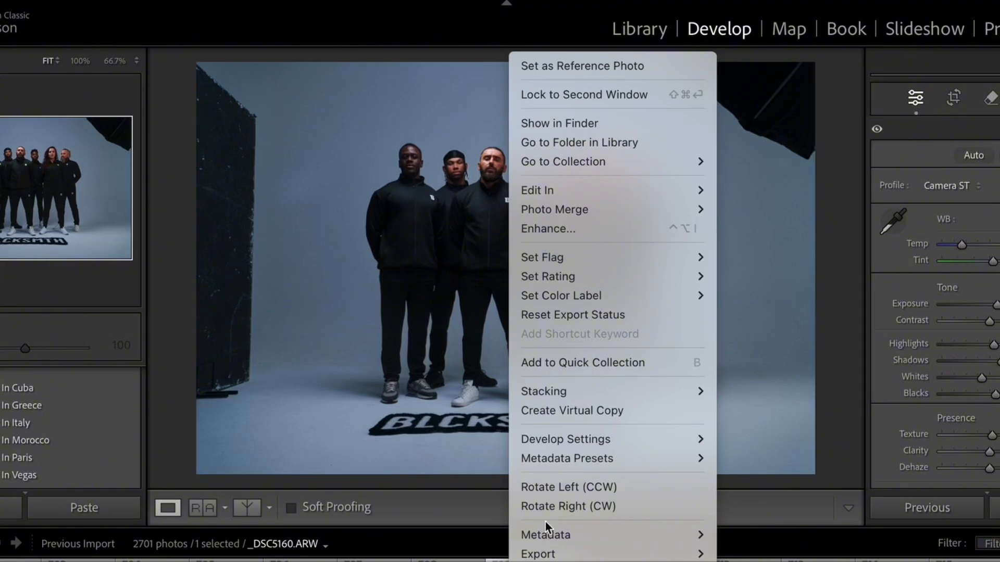
pyautogui.moveTo(541, 554)
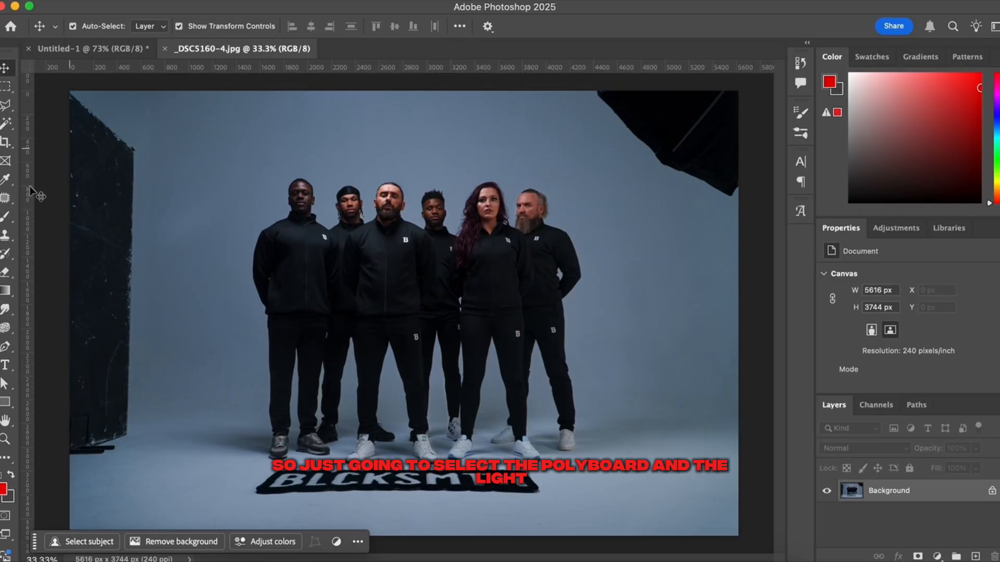
# Select the black polyboard and the overhead light with two rectangular marquees and run Generative Fill with the prompt REMOVE.
pyautogui.click(3, 87)
pyautogui.moveTo(40, 80); pyautogui.dragTo(148, 483)
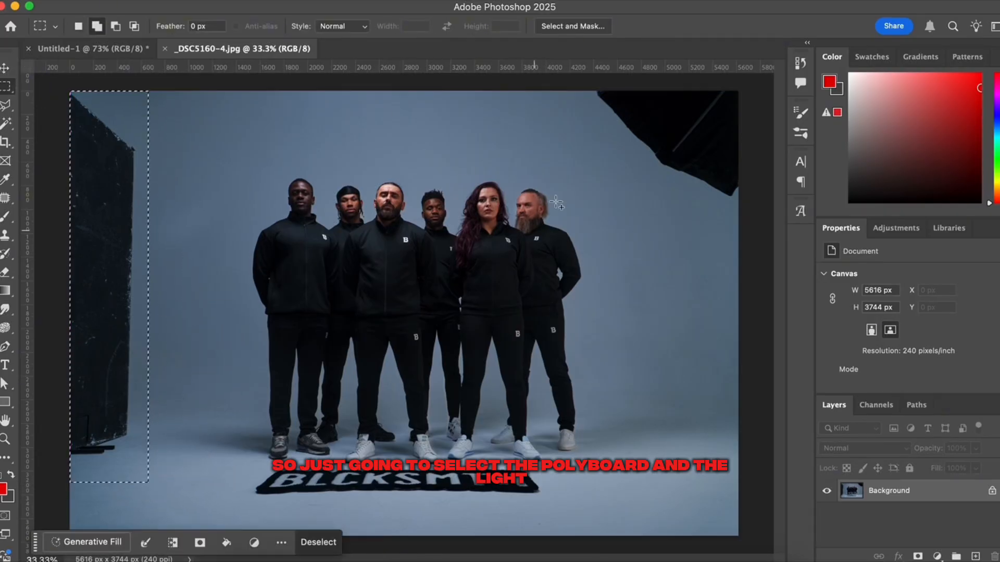
pyautogui.moveTo(576, 82); pyautogui.dragTo(765, 212)
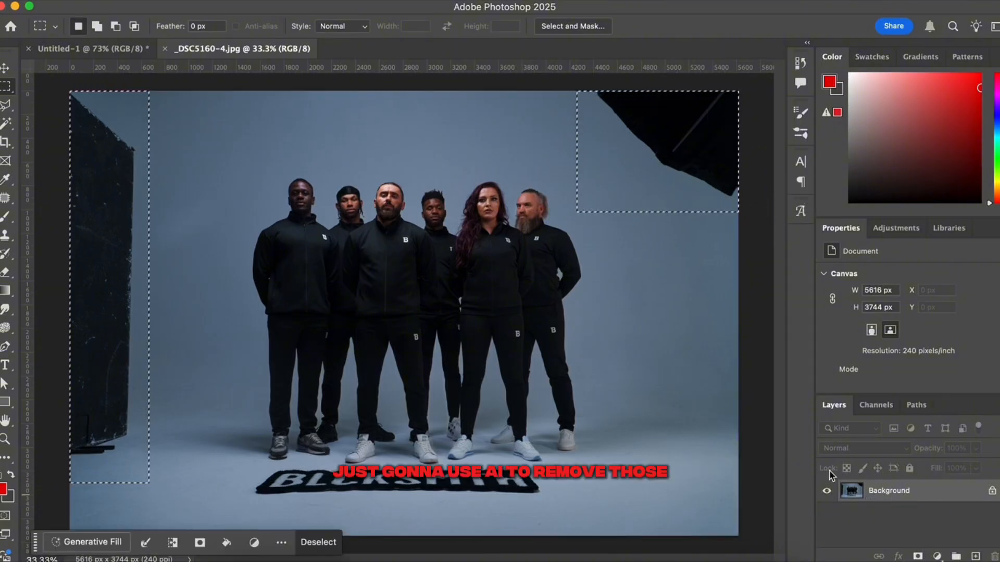
pyautogui.click(86, 542)
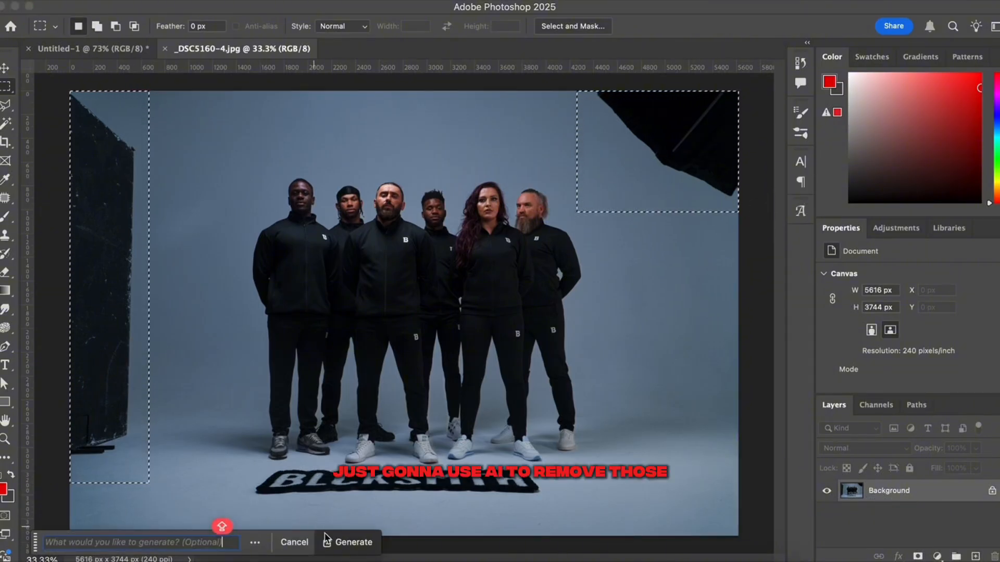
pyautogui.write('REMOVE')
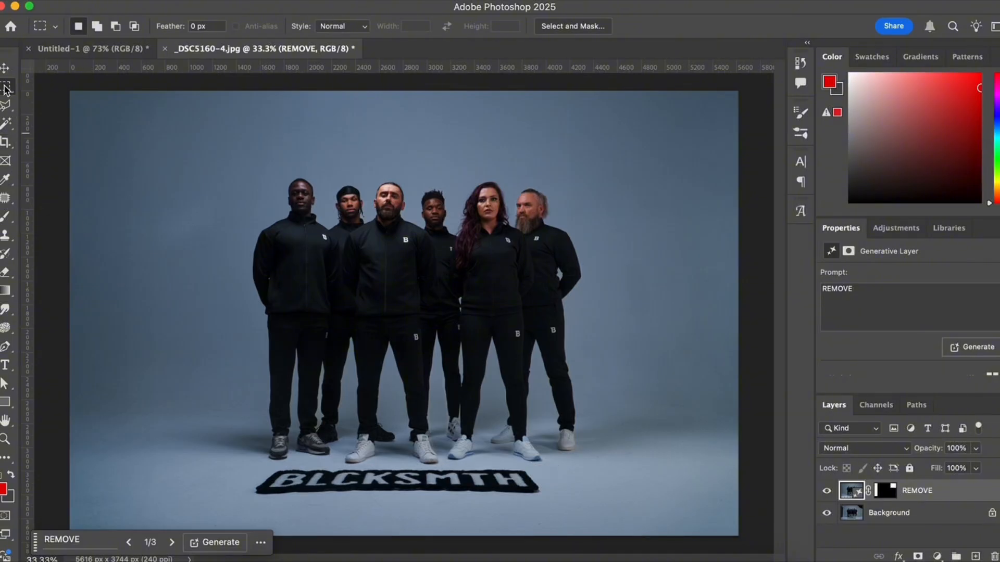
# Merge the REMOVE layer with the Background layer.
pyautogui.click(6, 69)
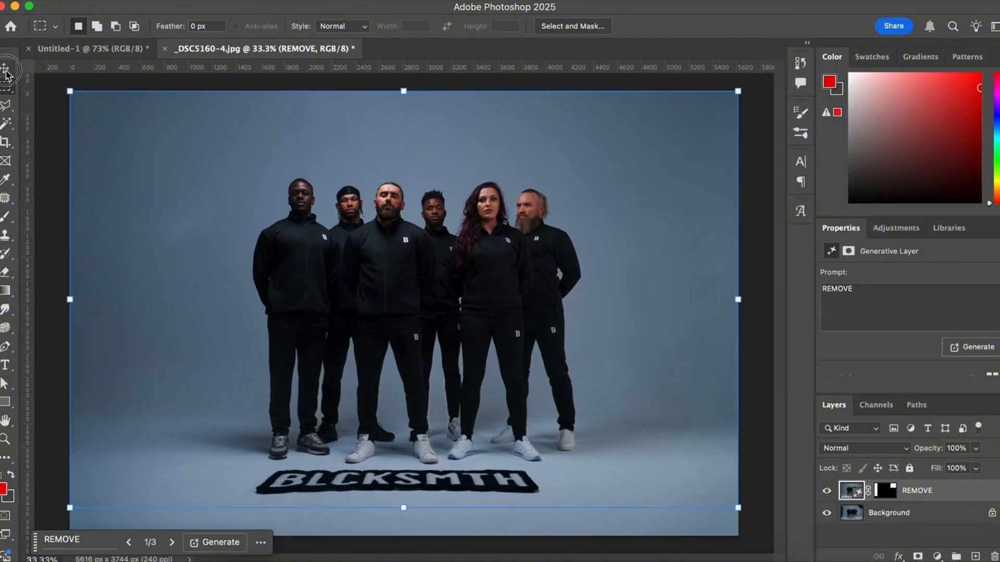
pyautogui.keyDown('shift'); pyautogui.click(893, 513); pyautogui.keyUp('shift')
pyautogui.rightClick(894, 512)
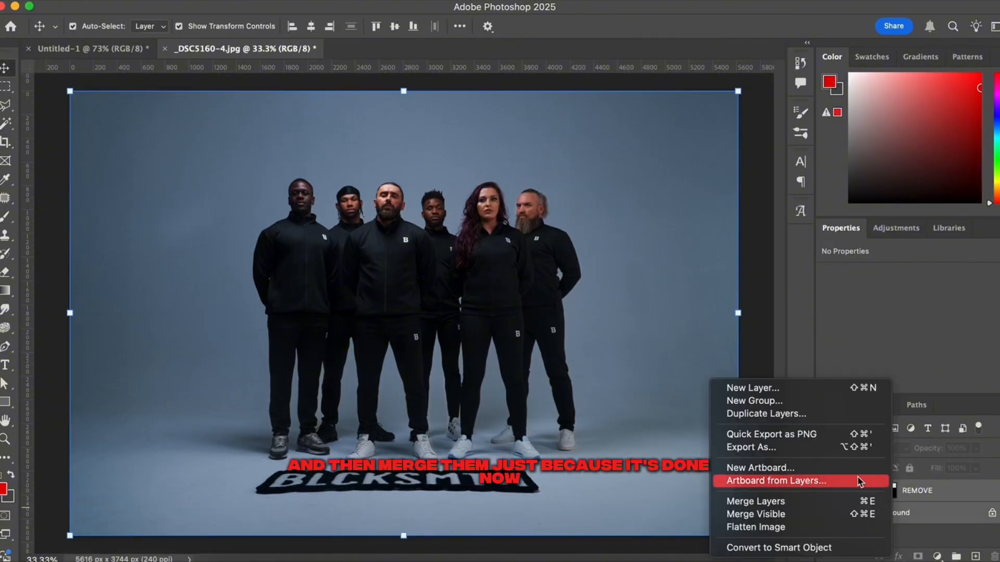
pyautogui.click(773, 501)
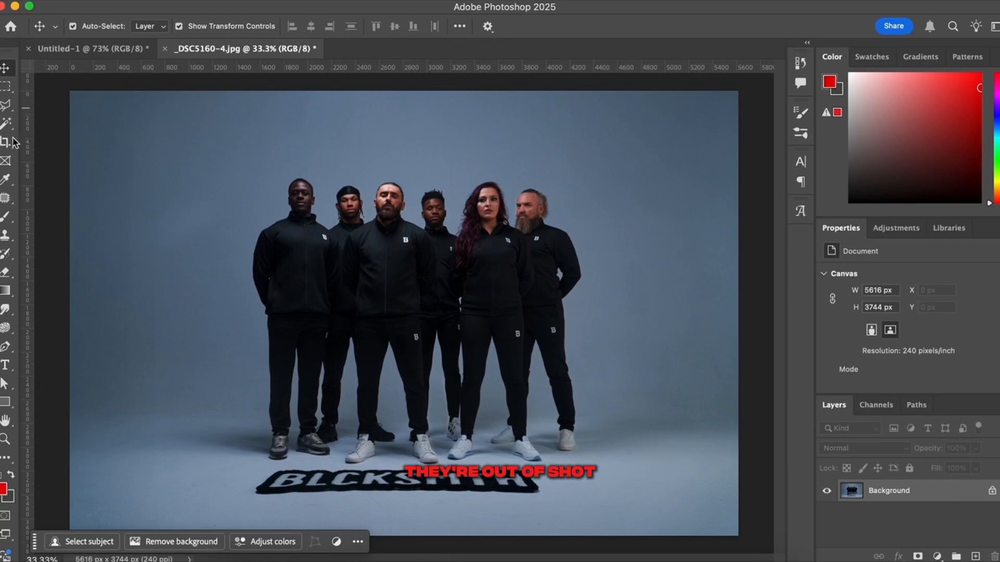
# Place horizontal guides along the rug's upper and lower edges and the shoe line, plus vertical guides near both sides of the group.
pyautogui.moveTo(140, 67); pyautogui.dragTo(142, 469)
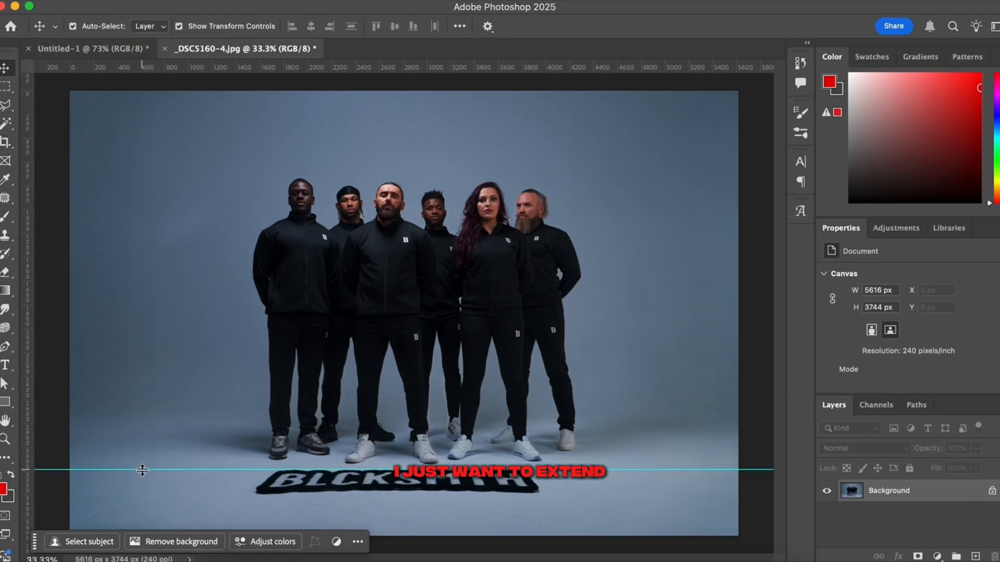
pyautogui.moveTo(288, 73); pyautogui.dragTo(288, 495)
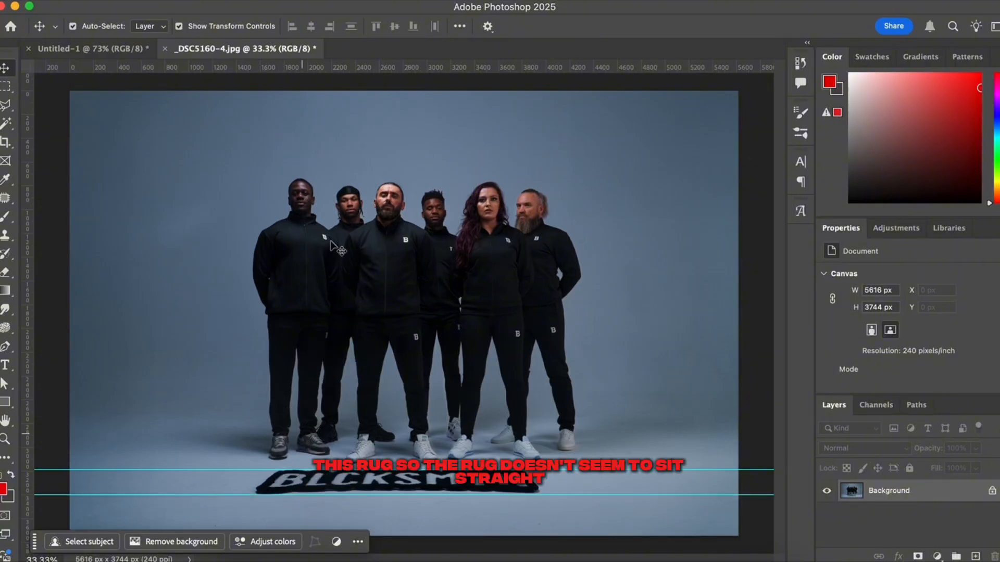
pyautogui.moveTo(319, 73); pyautogui.dragTo(310, 457)
pyautogui.press('super')
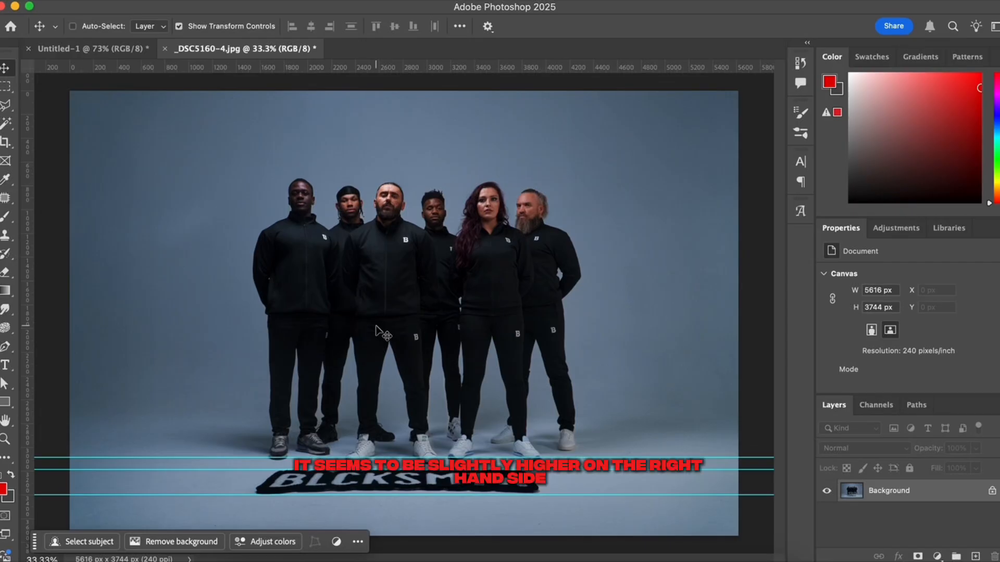
pyautogui.moveTo(27, 259); pyautogui.dragTo(264, 272)
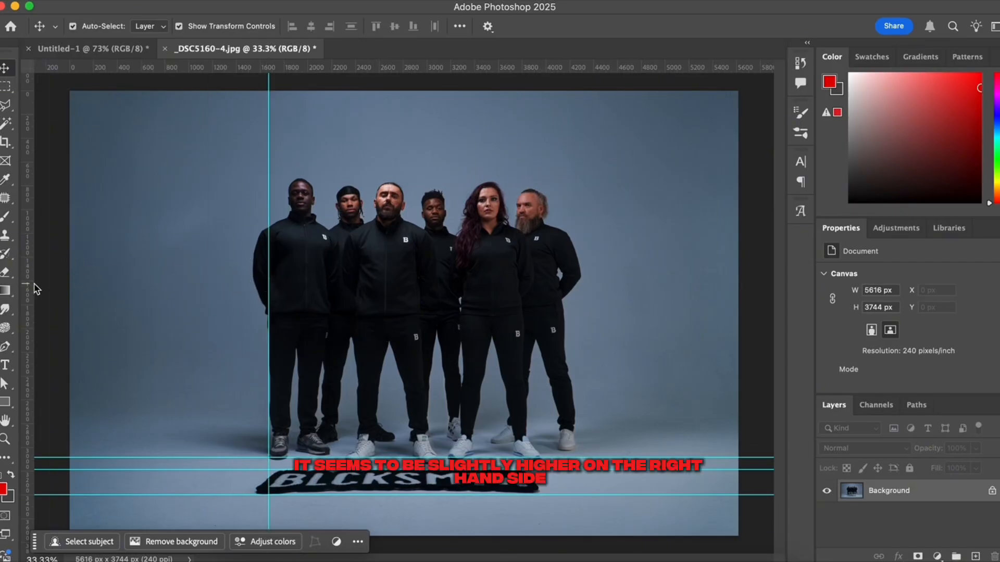
pyautogui.moveTo(27, 289); pyautogui.dragTo(576, 310)
# Examine the BLCKSMTH rug's edges against the guides from the B end to the H end.
pyautogui.press('super+plus')
pyautogui.press('super+plus')
pyautogui.press('super+plus')
pyautogui.scroll(-8, 452, 334)
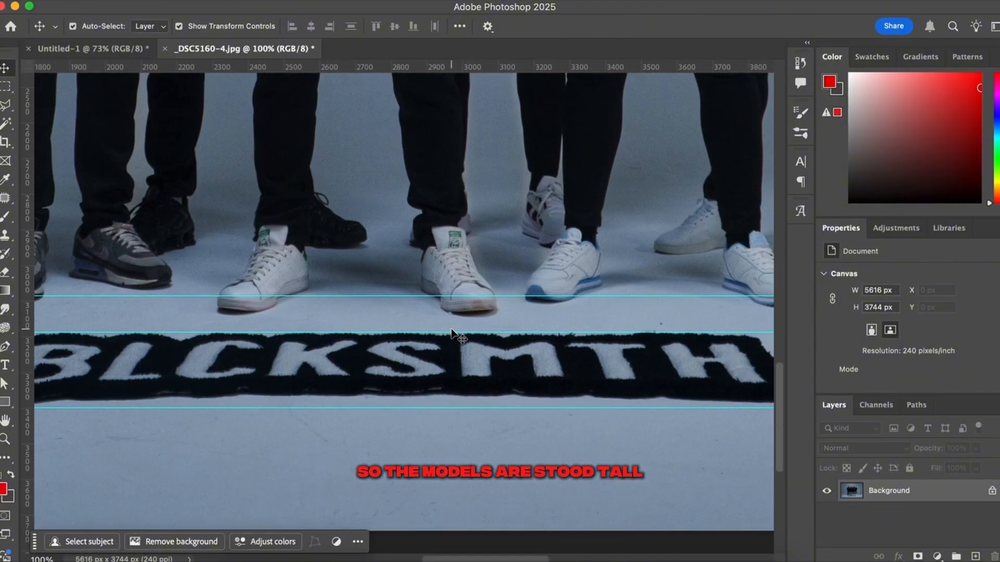
pyautogui.scroll(-5, 452, 333)
pyautogui.hscroll(-7, 452, 334)
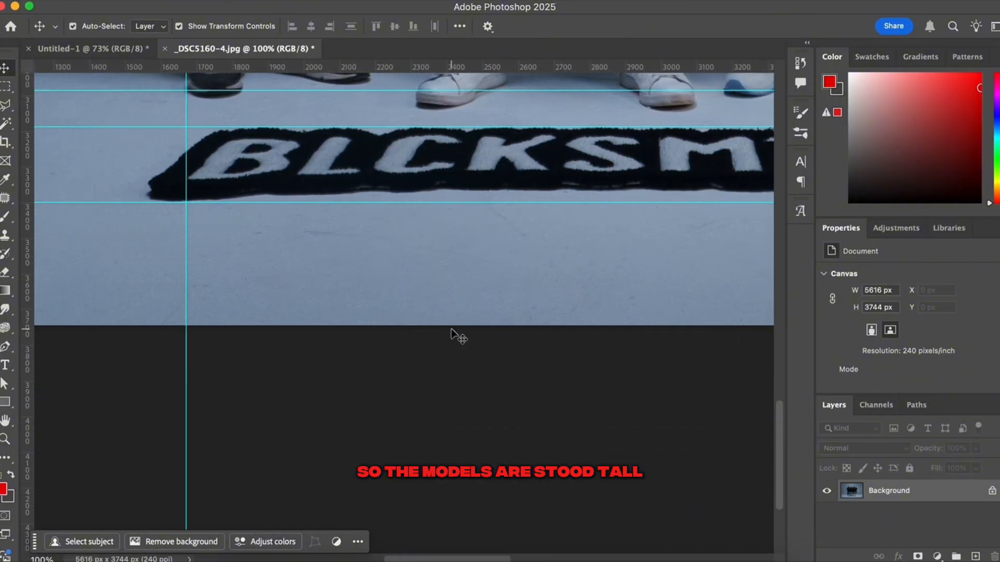
pyautogui.hscroll(10, 451, 329)
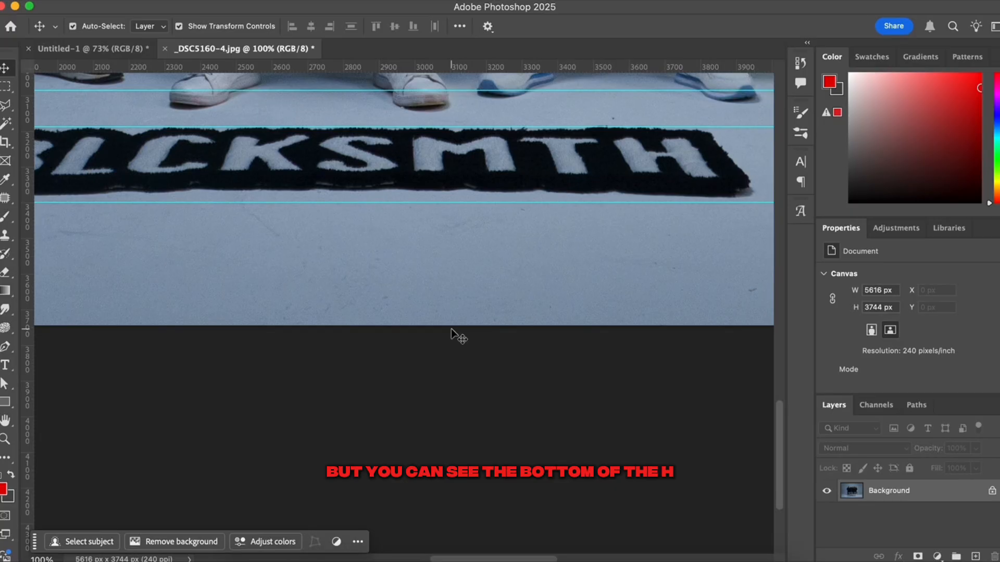
pyautogui.press('super+minus')
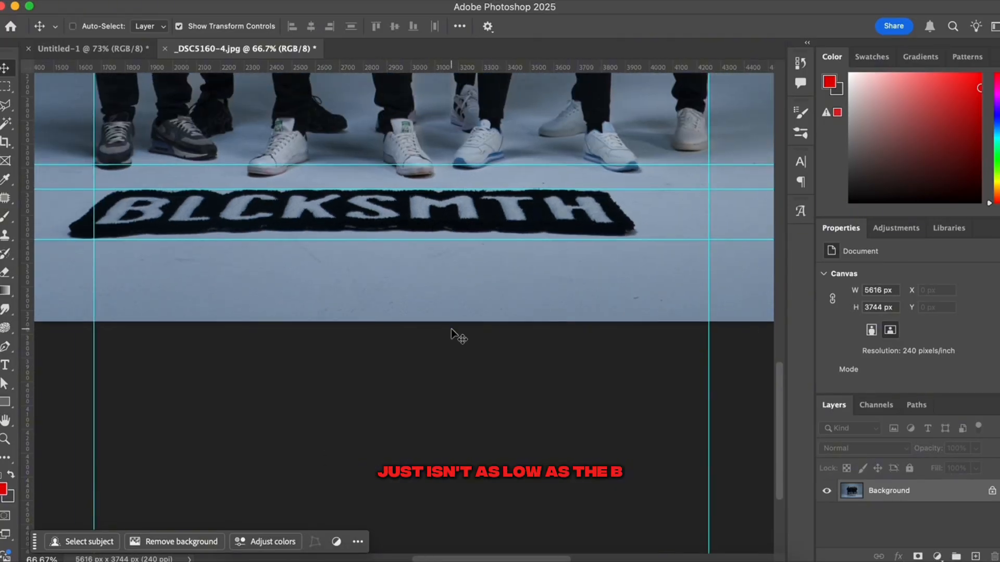
# Outline the strip along the rug's lower edge below the H, including its corner and reaching the guide, with the Polygonal Lasso.
pyautogui.press('super+plus')
pyautogui.press('super+plus')
pyautogui.scroll(4, 451, 329)
pyautogui.hscroll(10, 451, 329)
pyautogui.press('super+plus')
pyautogui.scroll(2, 451, 330)
pyautogui.hscroll(8, 451, 329)
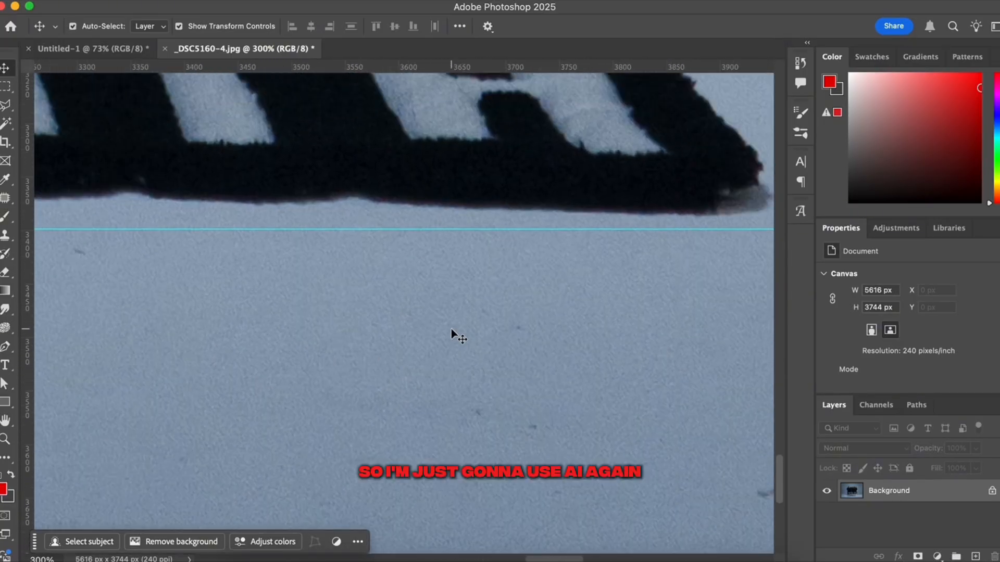
pyautogui.click(4, 107)
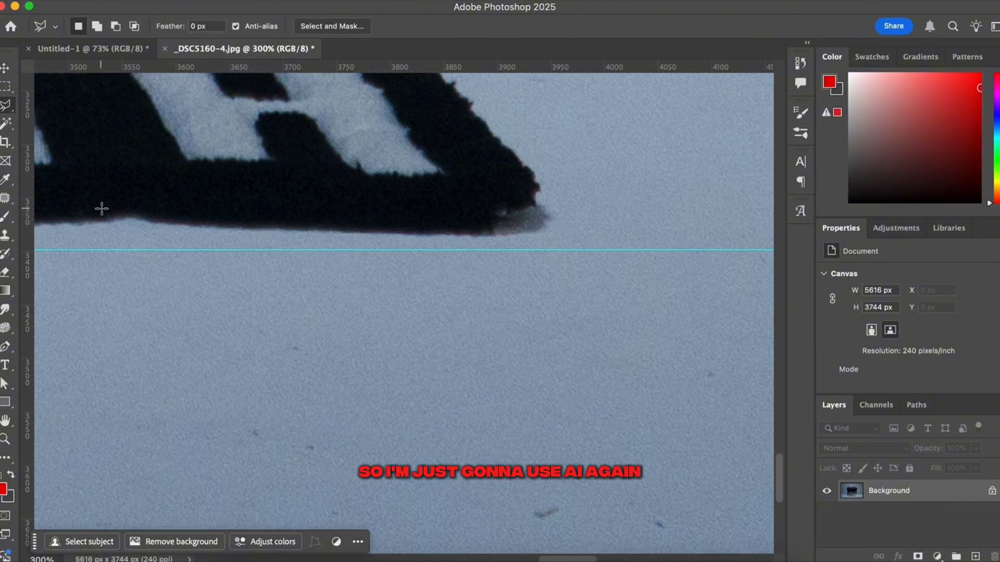
pyautogui.moveTo(186, 230); pyautogui.dragTo(229, 235)
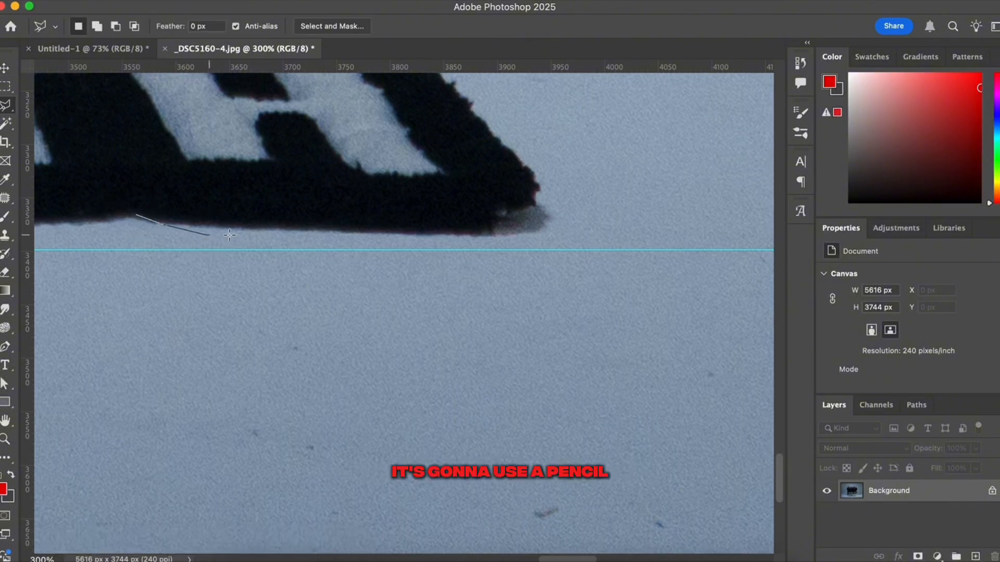
pyautogui.moveTo(468, 250); pyautogui.dragTo(520, 246)
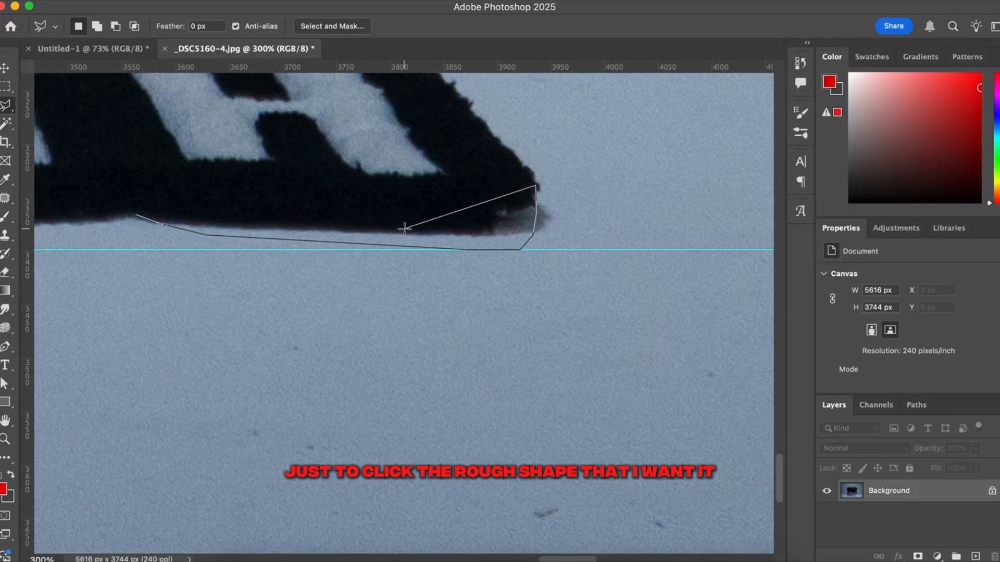
pyautogui.doubleClick(189, 207)
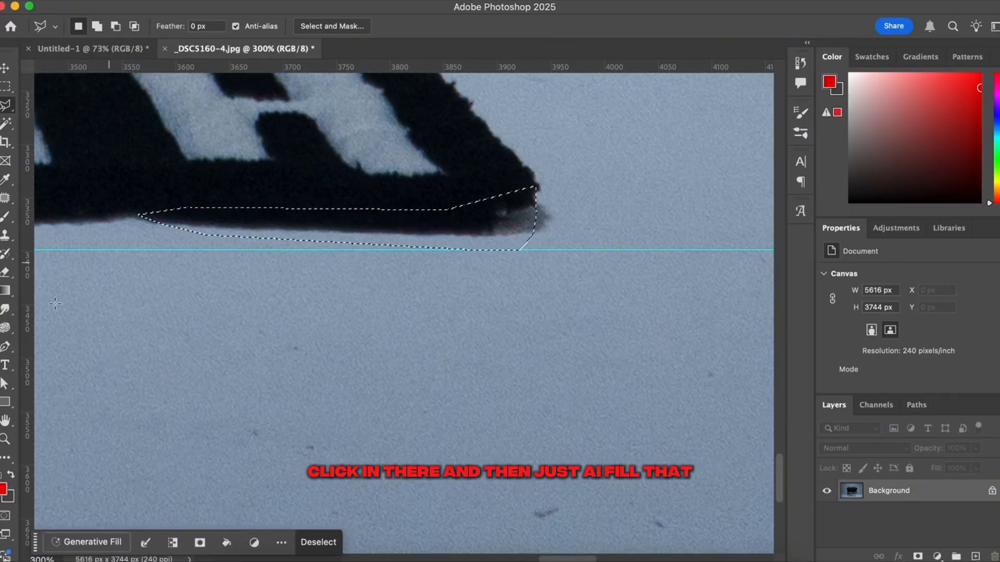
# Run Generative Fill on the selected rug edge with the prompt EXTEND, compare the three variations and keep the first.
pyautogui.click(85, 542)
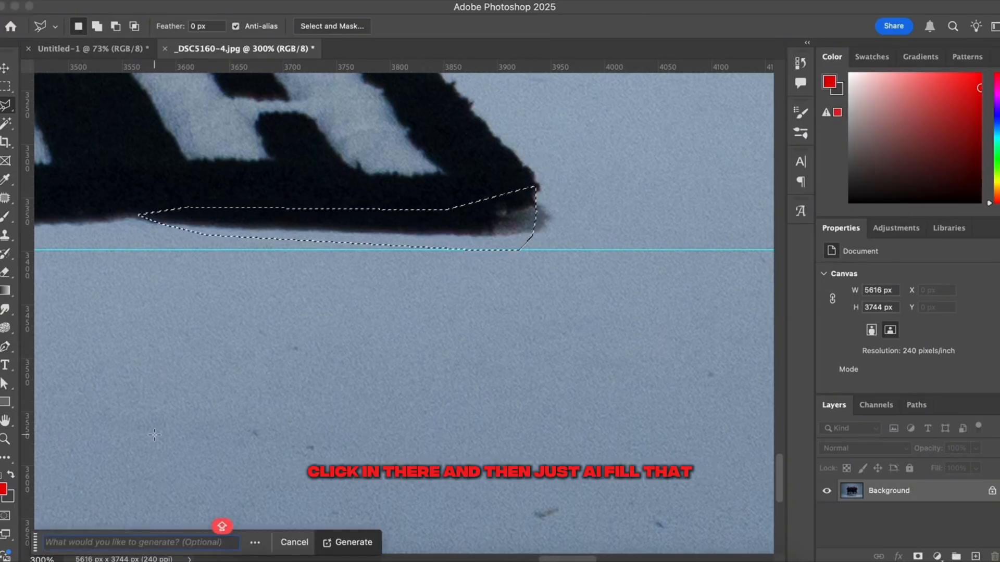
pyautogui.write('EXTEND')
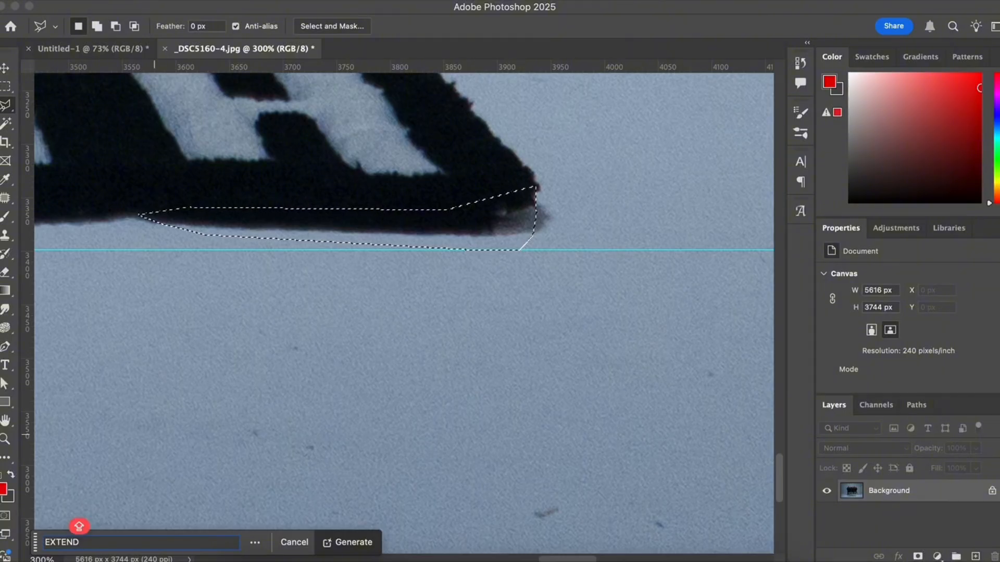
pyautogui.press('Return')
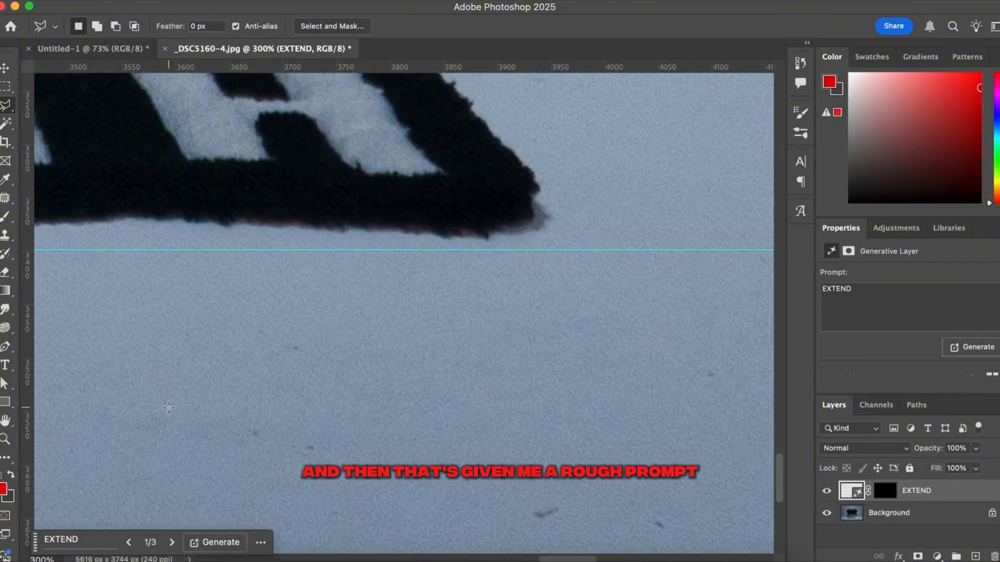
pyautogui.click(172, 543)
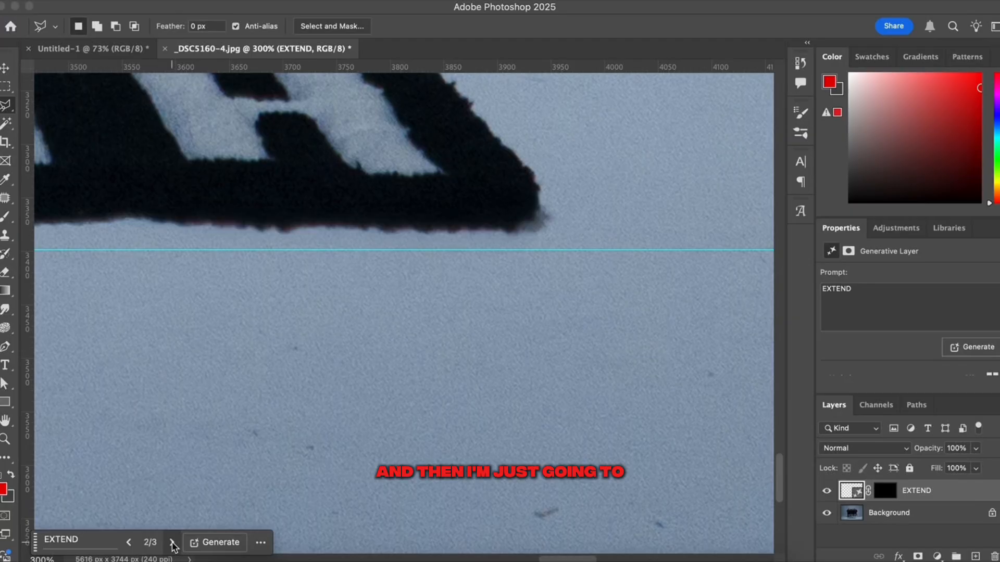
pyautogui.click(172, 543)
pyautogui.doubleClick(129, 543)
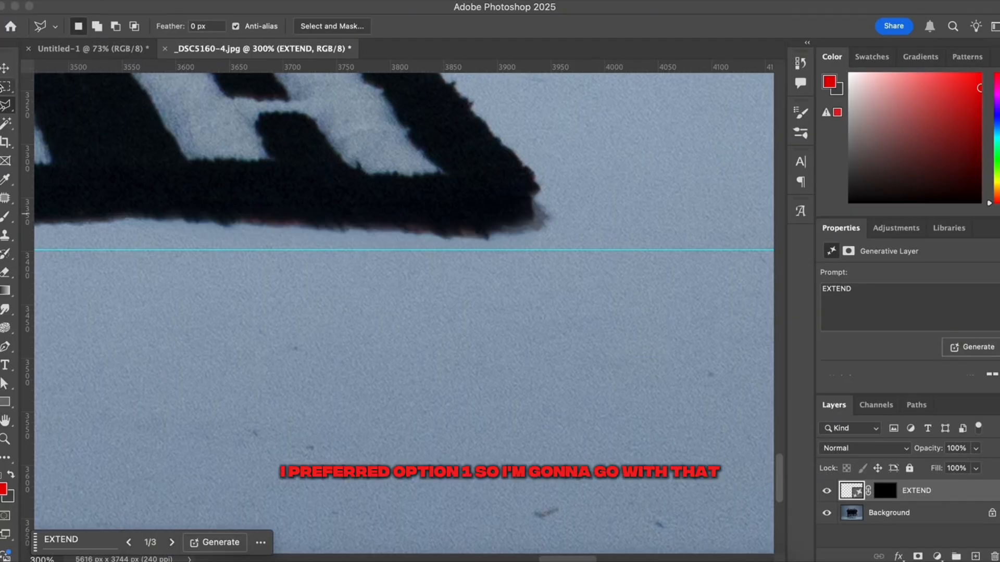
# Enlarge the EXTEND layer slightly from its outer lower corner so the rug's edge sits closer to the guide.
pyautogui.click(4, 68)
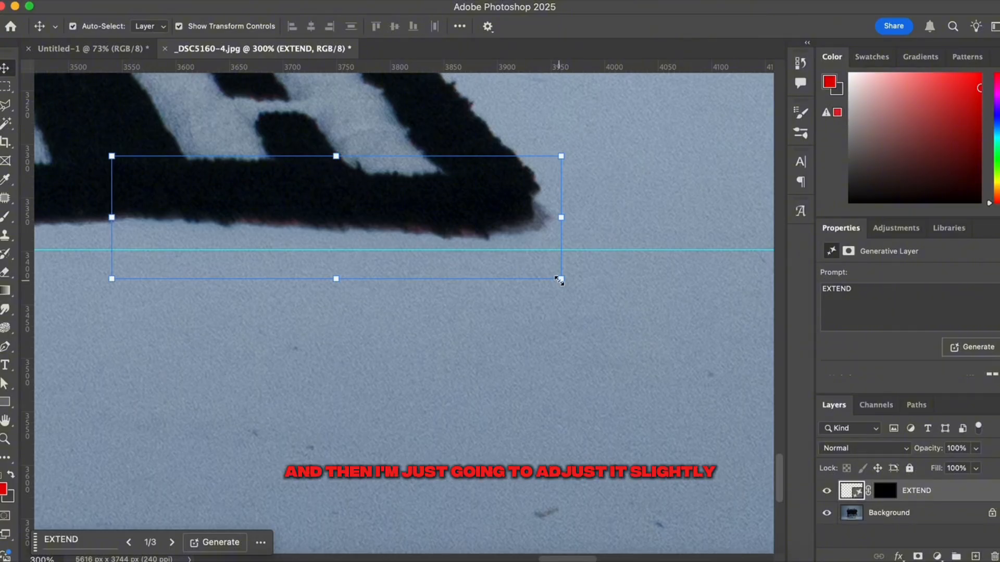
pyautogui.moveTo(561, 284); pyautogui.dragTo(571, 292)
pyautogui.press('Return')
pyautogui.press('super+minus')
pyautogui.press('super+minus')
pyautogui.press('super+minus')
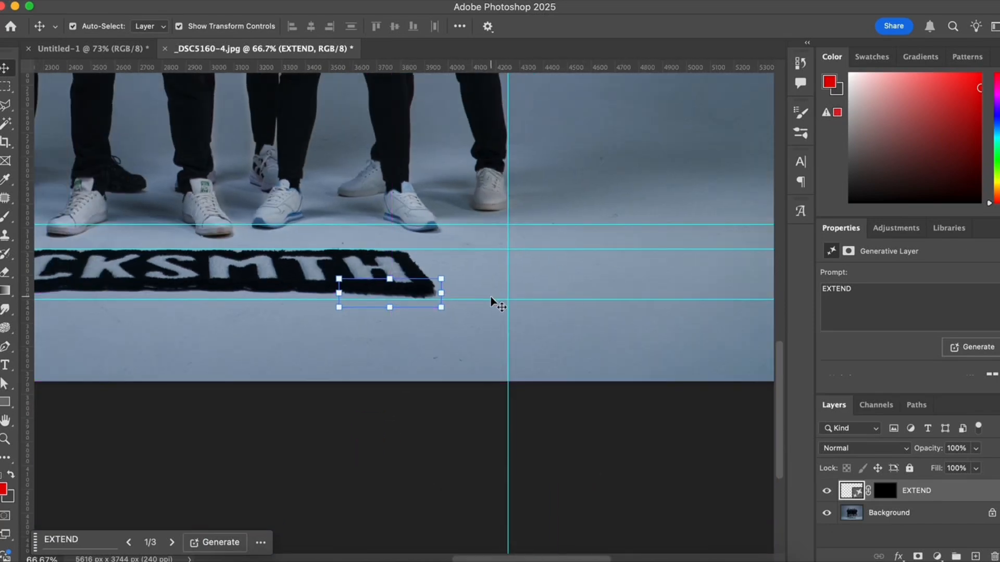
# Remove the three horizontal and two vertical ruler guides around the group and the rug.
pyautogui.click(492, 299)
pyautogui.press('Delete')
pyautogui.click(487, 250)
pyautogui.press('Delete')
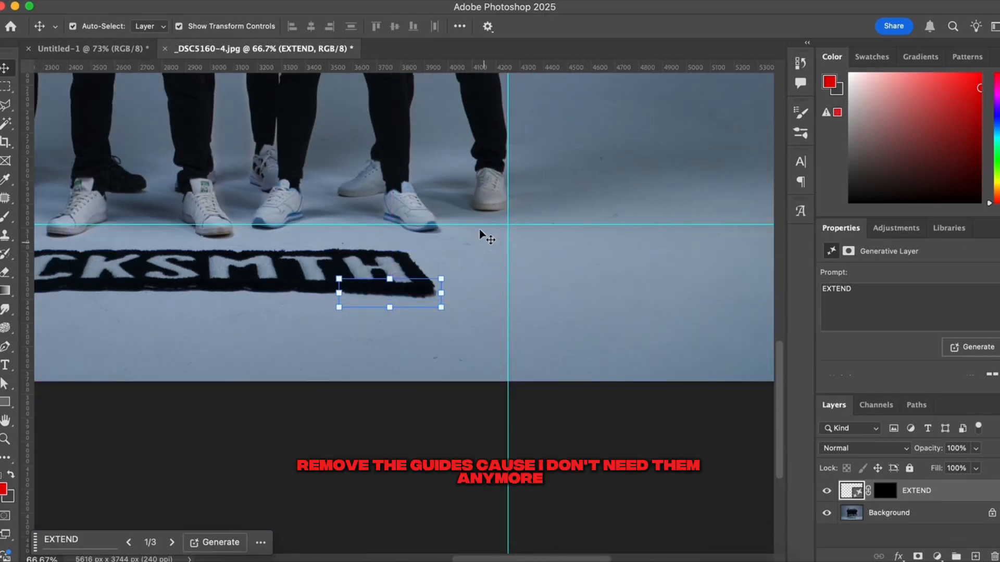
pyautogui.click(479, 224)
pyautogui.press('Delete')
pyautogui.click(509, 227)
pyautogui.press('Delete')
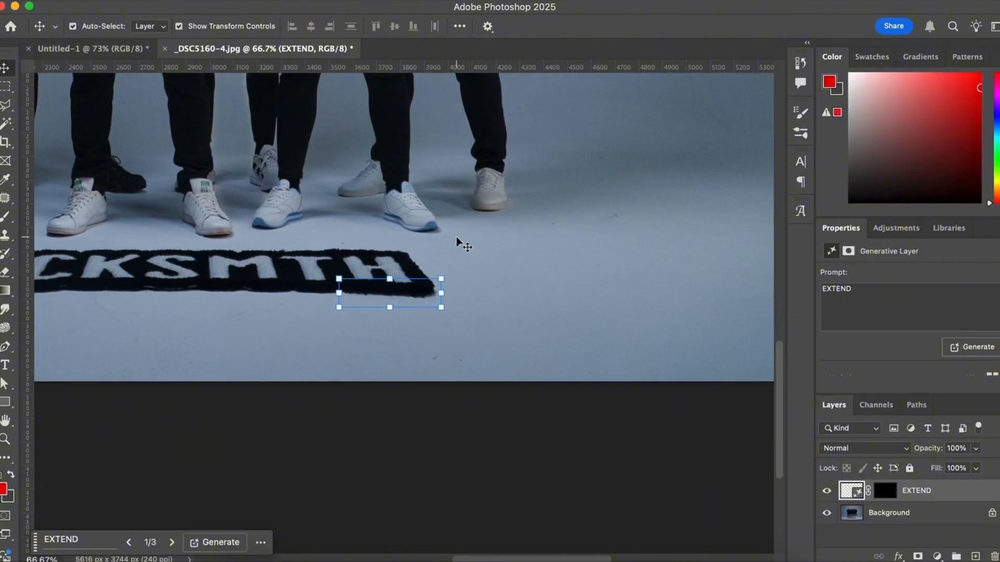
pyautogui.hscroll(-10, 427, 237)
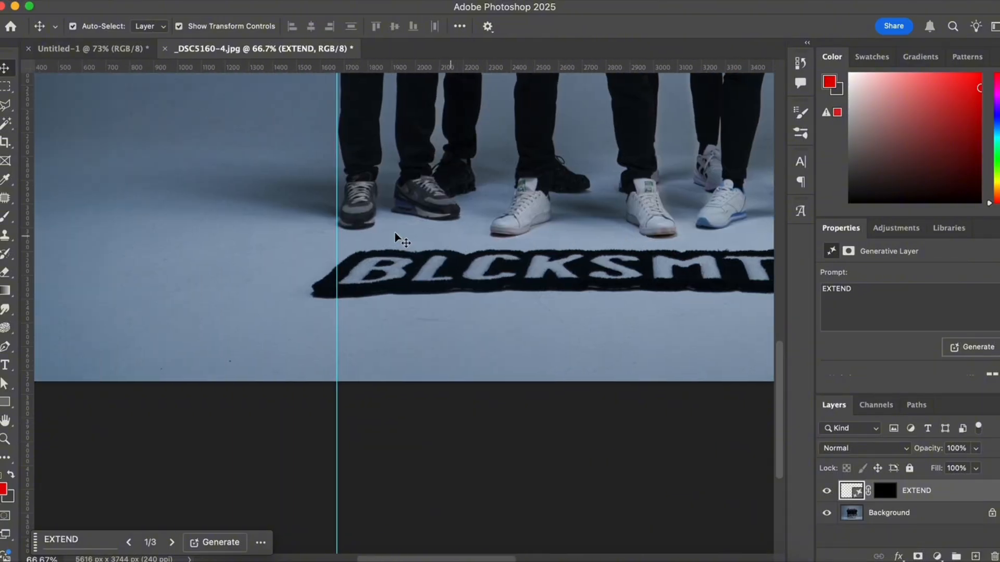
pyautogui.click(337, 225)
pyautogui.press('Delete')
# Remove the small marks on the floor below the rug's B and L on the Background layer with the Patch tool.
pyautogui.press('super+plus')
pyautogui.press('super+plus')
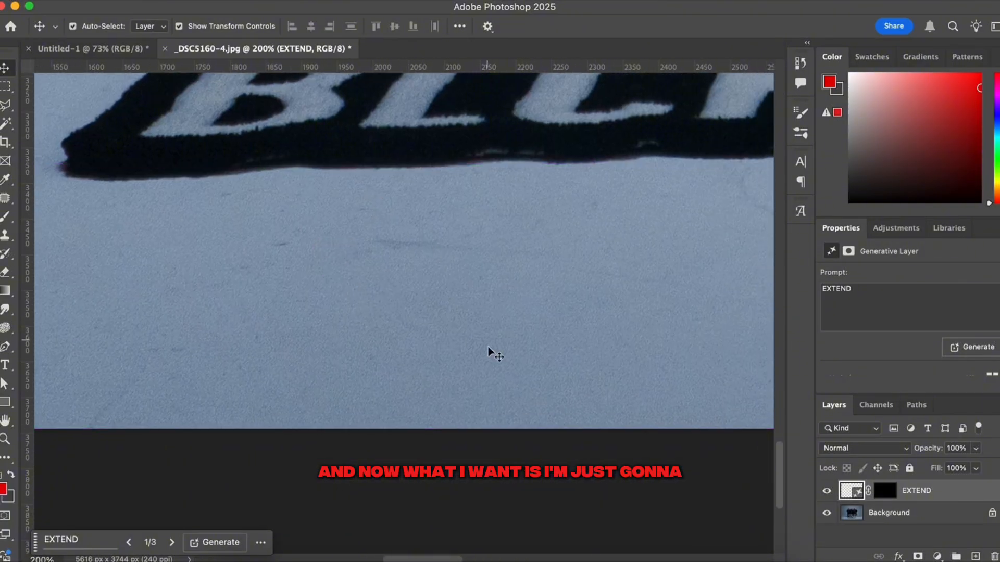
pyautogui.click(844, 511)
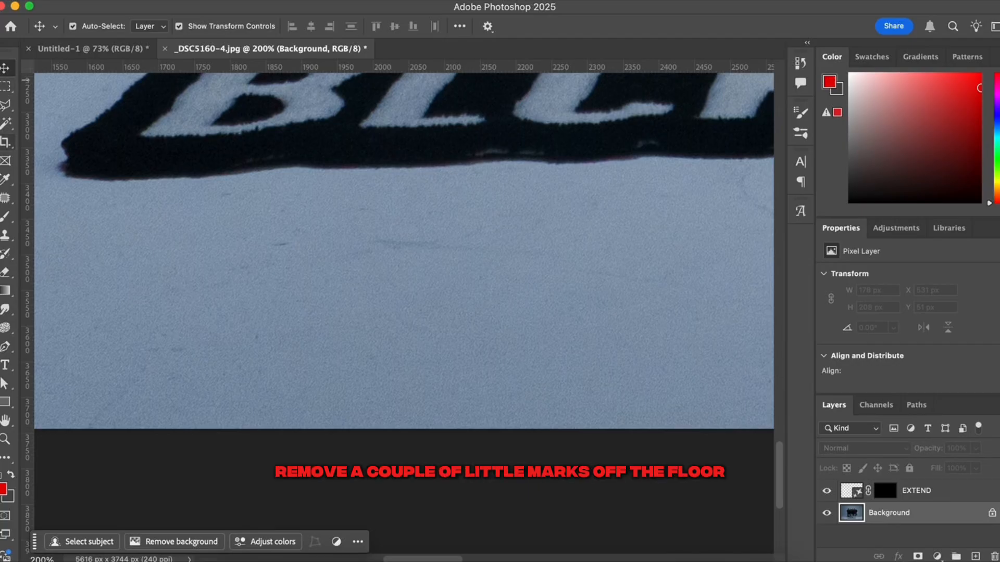
pyautogui.click(5, 197)
pyautogui.moveTo(367, 225)
pyautogui.mouseDown()
pyautogui.moveTo(358, 269)
pyautogui.moveTo(454, 280)
pyautogui.moveTo(479, 229)
pyautogui.moveTo(603, 202)
pyautogui.mouseUp()
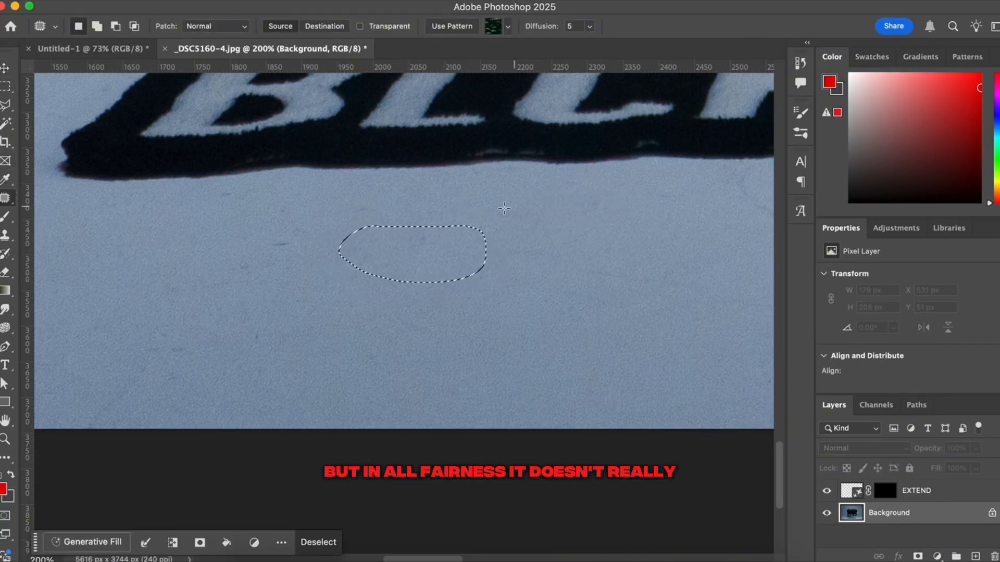
pyautogui.click(266, 260)
pyautogui.moveTo(266, 260)
pyautogui.mouseDown()
pyautogui.moveTo(304, 230)
pyautogui.moveTo(266, 194)
pyautogui.moveTo(387, 252)
pyautogui.moveTo(481, 261)
pyautogui.mouseUp()
# Add a new empty layer above the Background and set up the Brush tool with a white foreground color.
pyautogui.press('super+minus')
pyautogui.press('super+minus')
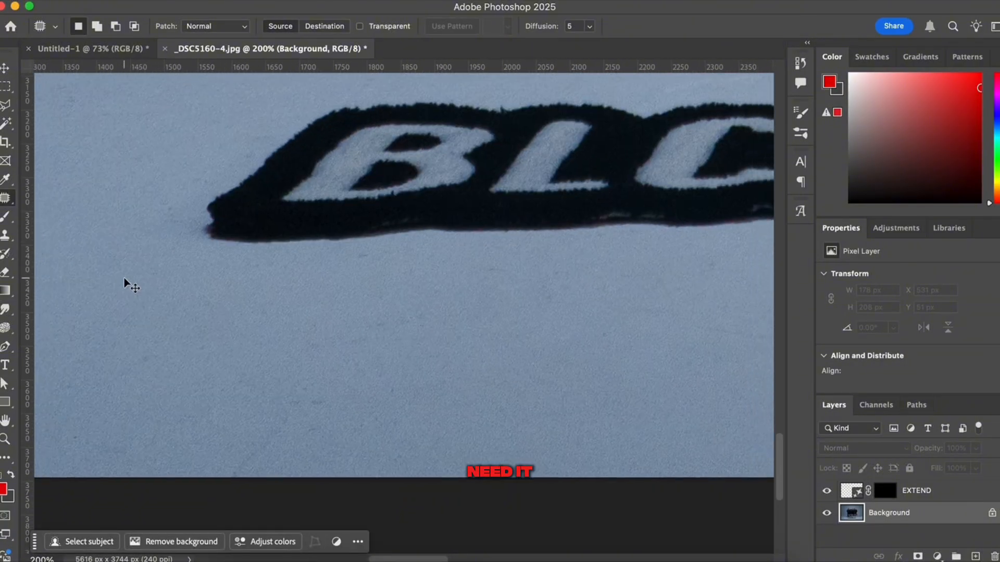
pyautogui.press('super+0')
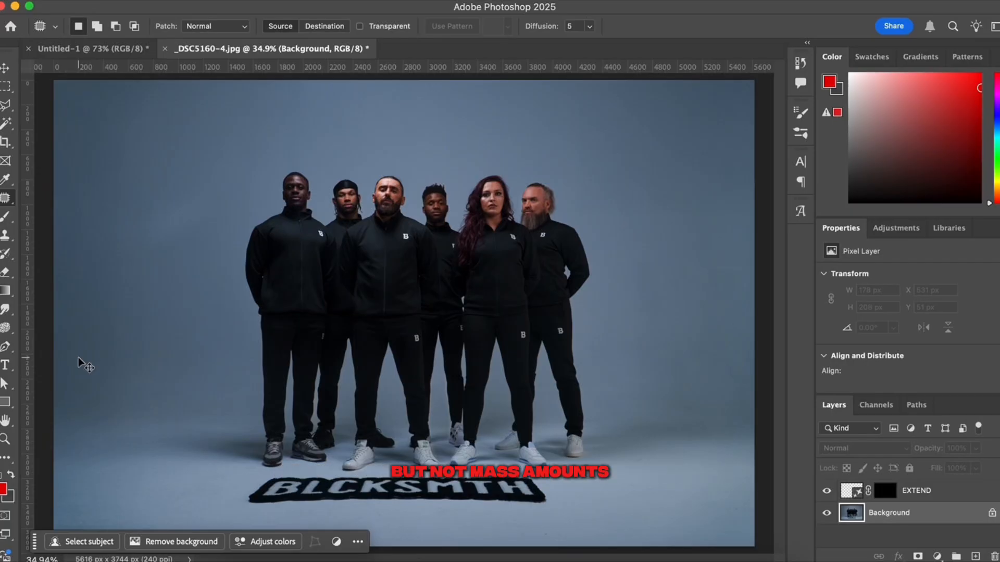
pyautogui.press('super+plus')
pyautogui.press('super+plus')
pyautogui.press('super+plus')
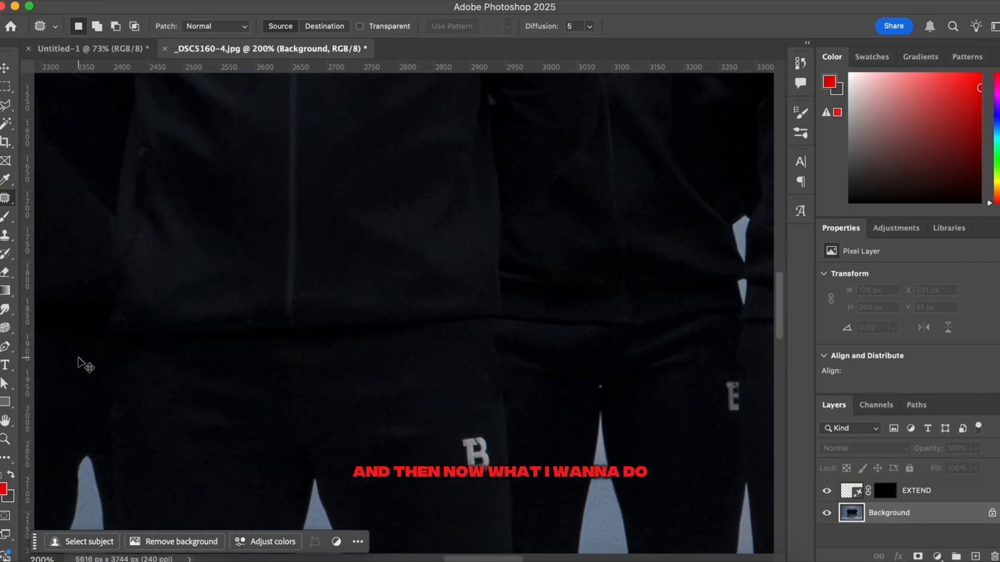
pyautogui.hscroll(10, 560, 384)
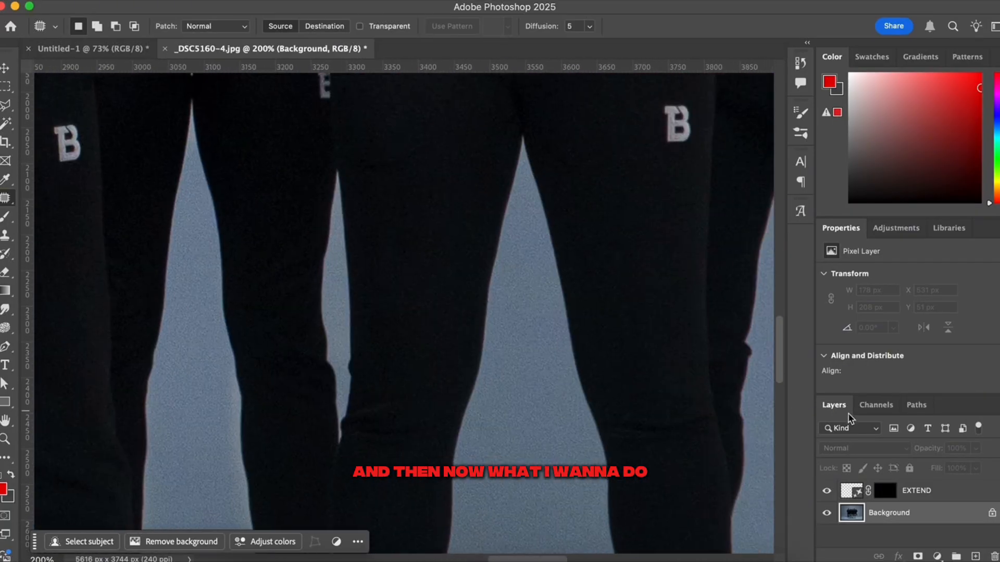
pyautogui.click(975, 556)
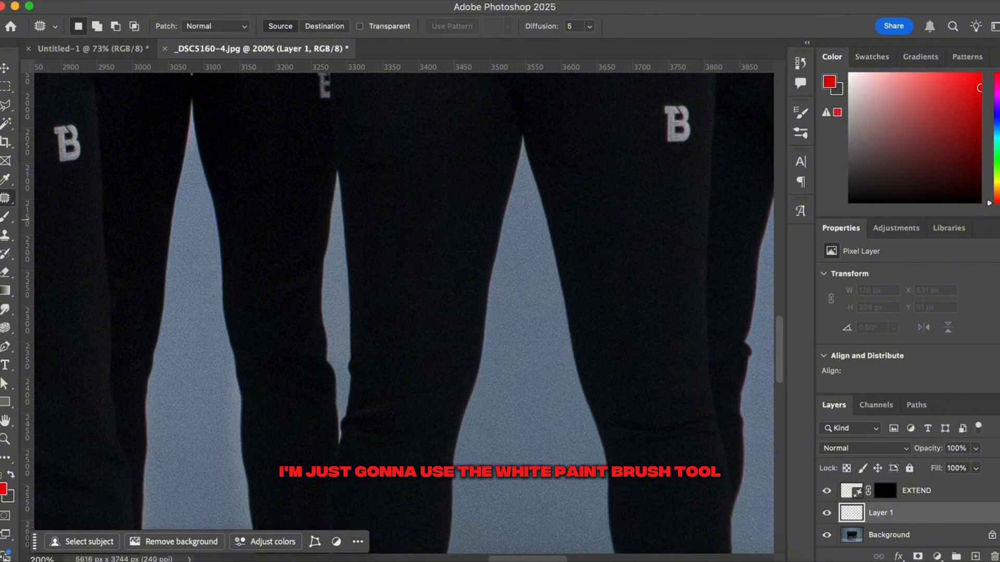
pyautogui.click(6, 220)
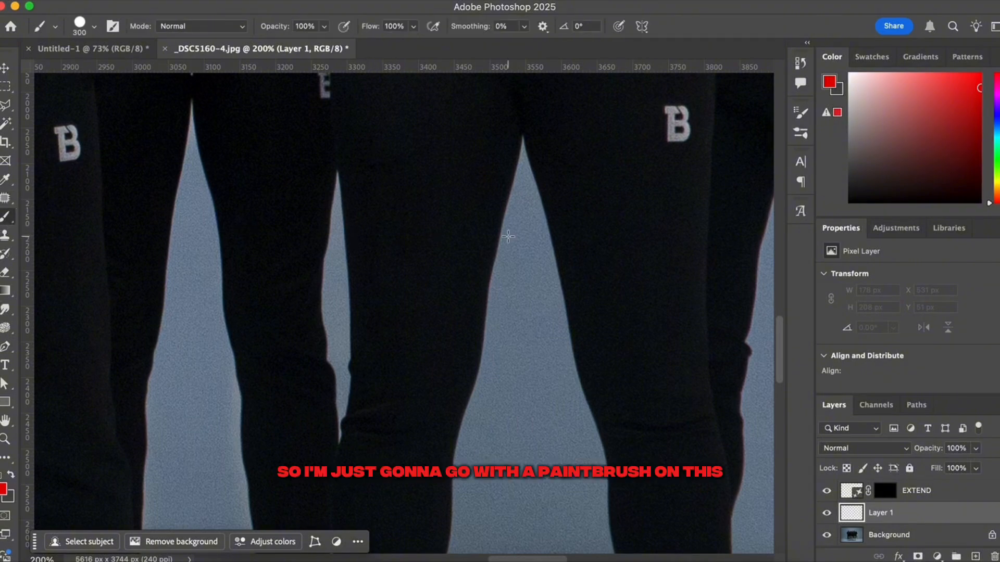
pyautogui.click(3, 476)
pyautogui.click(12, 475)
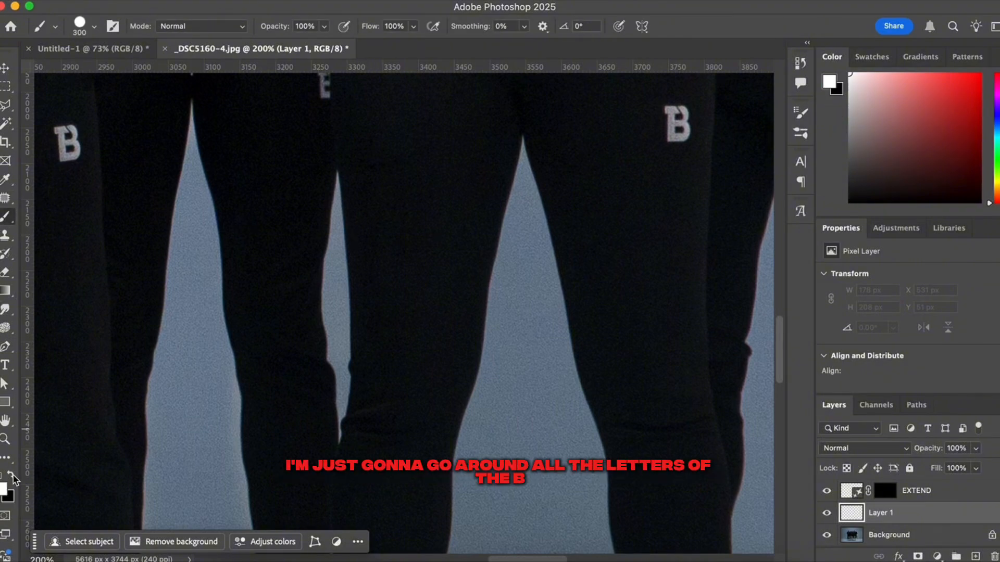
# Paint over the B logo on the woman's trouser leg in white with a 7 px Hard Round brush, following the letter's shape.
pyautogui.press('super+plus')
pyautogui.press('super+plus')
pyautogui.press('super+plus')
pyautogui.hscroll(19, 356, 379)
pyautogui.scroll(8, 356, 380)
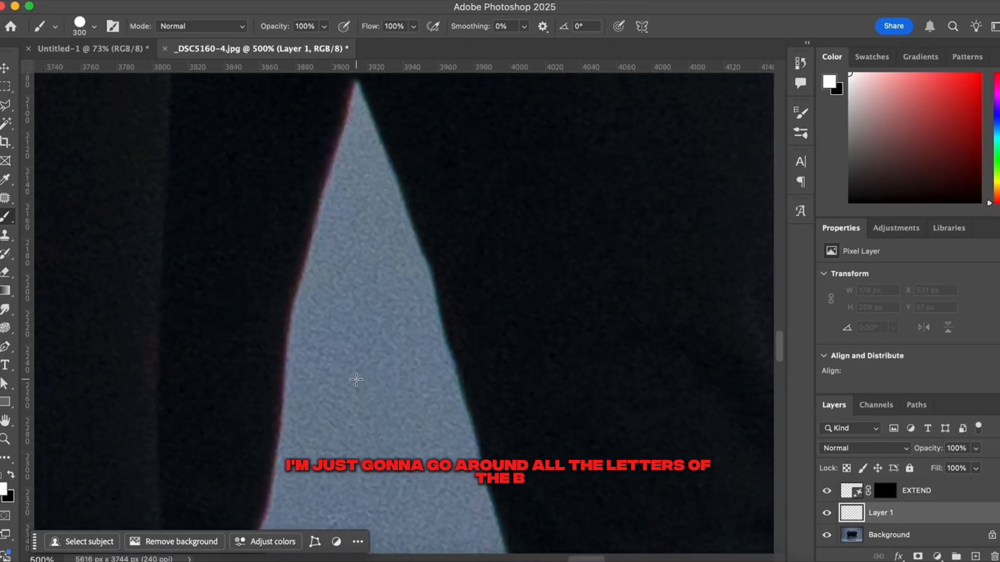
pyautogui.hscroll(-10, 356, 380)
pyautogui.press('super+plus')
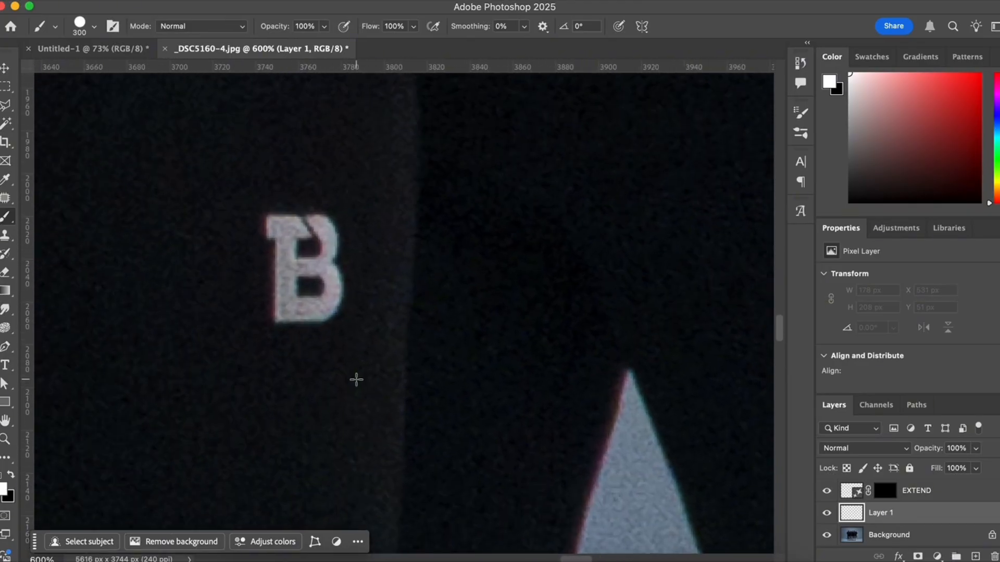
pyautogui.hscroll(-5, 356, 380)
pyautogui.rightClick(356, 381)
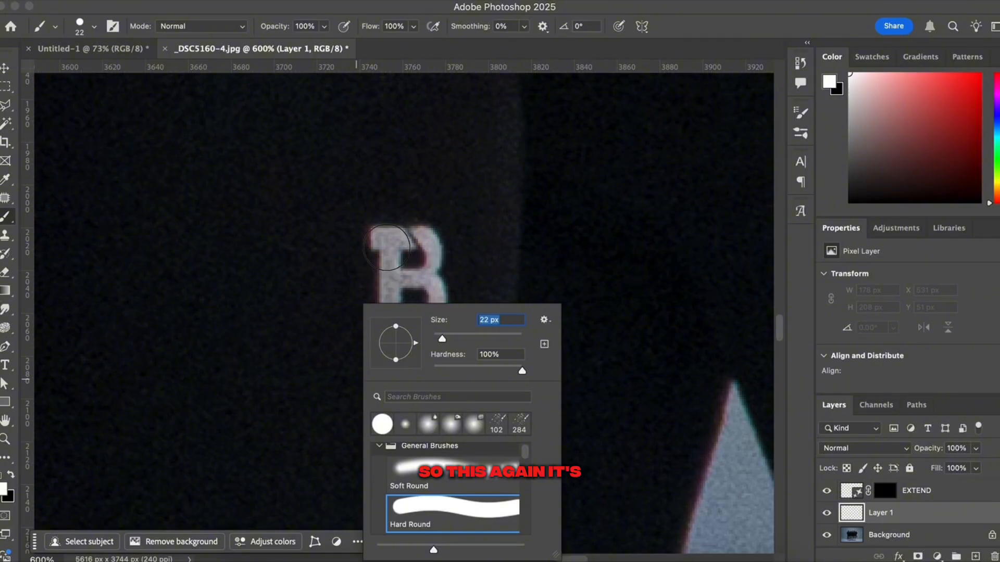
pyautogui.press(']')
pyautogui.press(']')
pyautogui.press(']')
pyautogui.press(']')
pyautogui.press(']')
pyautogui.press(']')
pyautogui.press(']')
pyautogui.press(']')
pyautogui.press(']')
pyautogui.press(']')
pyautogui.press(']')
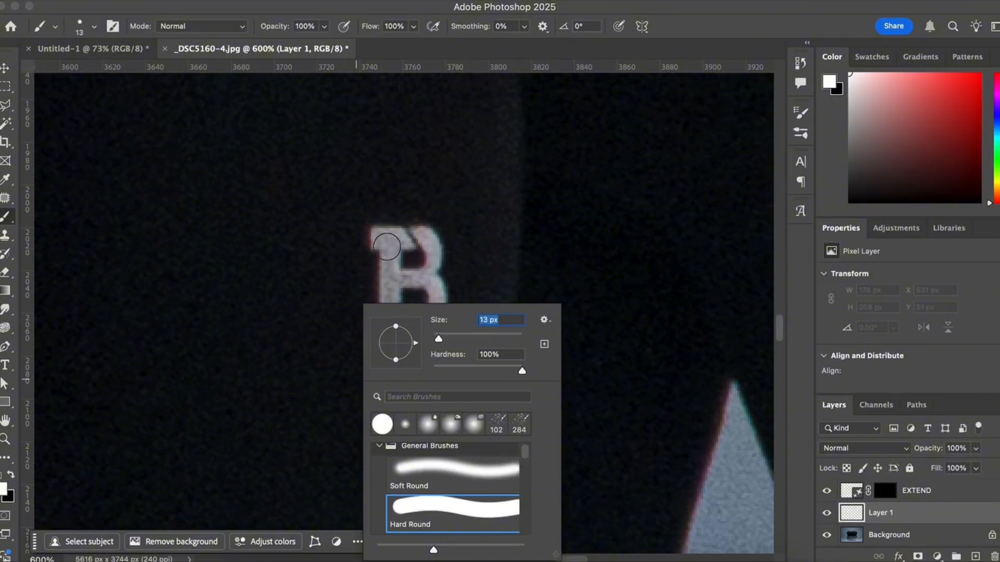
pyautogui.press('[')
pyautogui.press('[')
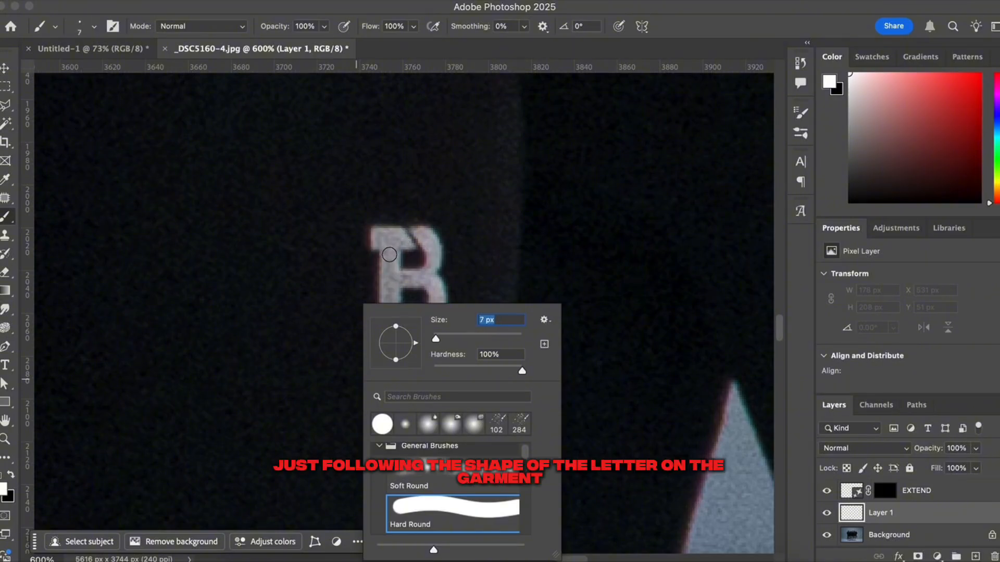
pyautogui.moveTo(390, 255)
pyautogui.mouseDown()
pyautogui.moveTo(388, 321)
pyautogui.moveTo(428, 317)
pyautogui.moveTo(433, 291)
pyautogui.moveTo(397, 280)
pyautogui.moveTo(433, 284)
pyautogui.moveTo(423, 275)
pyautogui.moveTo(434, 252)
pyautogui.moveTo(422, 233)
pyautogui.moveTo(395, 246)
pyautogui.moveTo(403, 242)
pyautogui.moveTo(380, 234)
pyautogui.moveTo(400, 238)
pyautogui.moveTo(225, 317)
pyautogui.moveTo(106, 279)
pyautogui.mouseUp()
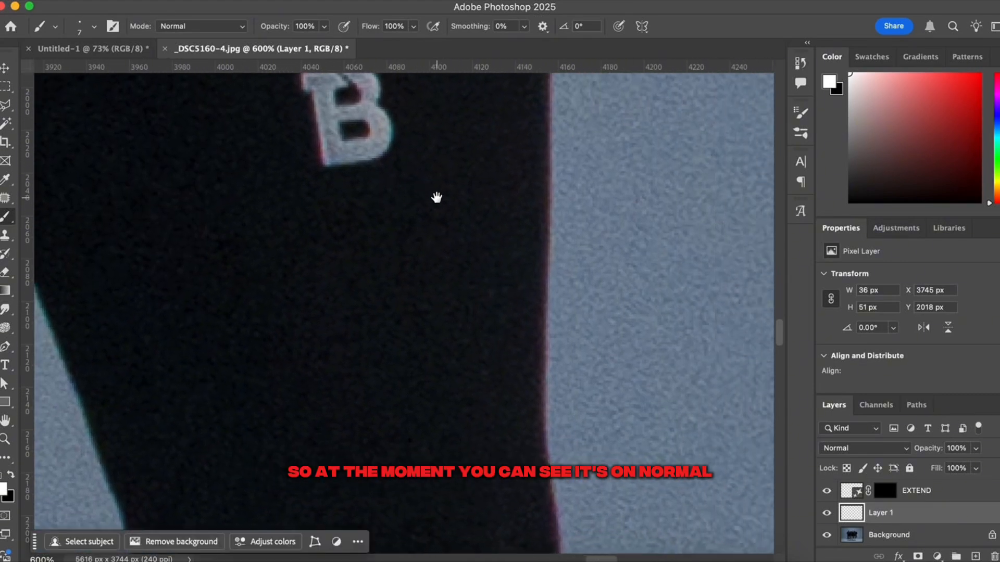
# Paint over the B logo on the bearded man's trousers beside her in white, following the letter's strokes.
pyautogui.press('super+space')
pyautogui.moveTo(306, 196); pyautogui.dragTo(328, 269)
pyautogui.moveTo(345, 157)
pyautogui.mouseDown()
pyautogui.moveTo(355, 154)
pyautogui.moveTo(351, 219)
pyautogui.moveTo(400, 219)
pyautogui.moveTo(404, 196)
pyautogui.moveTo(364, 187)
pyautogui.moveTo(393, 174)
pyautogui.moveTo(392, 161)
pyautogui.moveTo(378, 147)
pyautogui.moveTo(357, 154)
pyautogui.mouseUp()
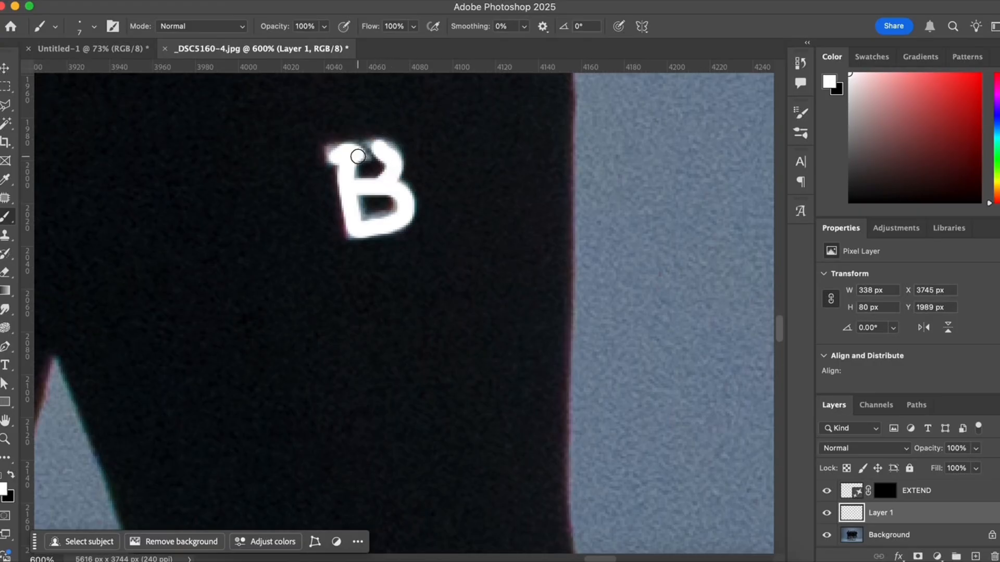
pyautogui.moveTo(347, 193)
pyautogui.mouseDown()
pyautogui.moveTo(350, 217)
pyautogui.moveTo(364, 221)
pyautogui.moveTo(391, 219)
pyautogui.moveTo(402, 203)
pyautogui.mouseUp()
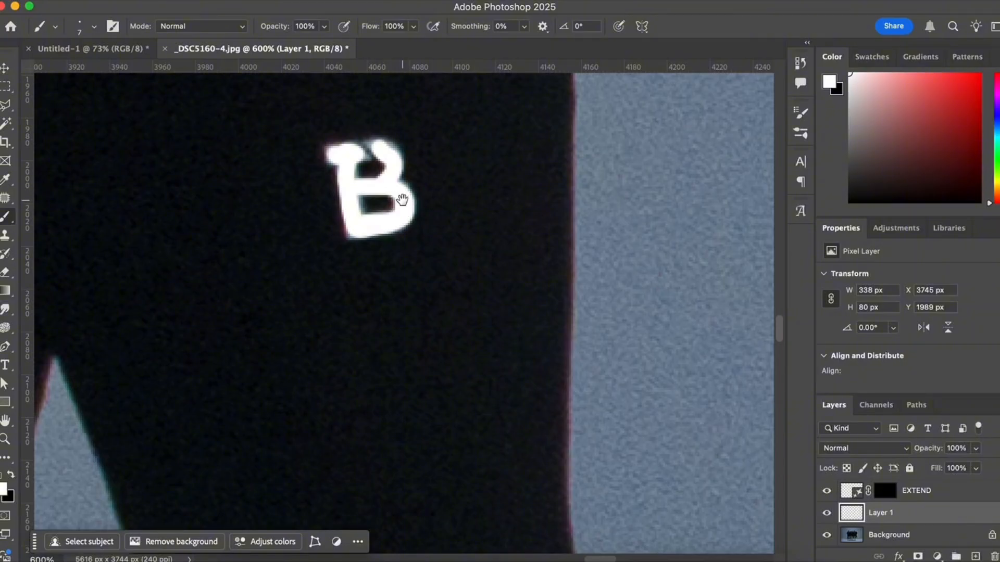
# Set the blend mode of the painted logo layer to Soft Light.
pyautogui.moveTo(359, 169); pyautogui.dragTo(589, 419)
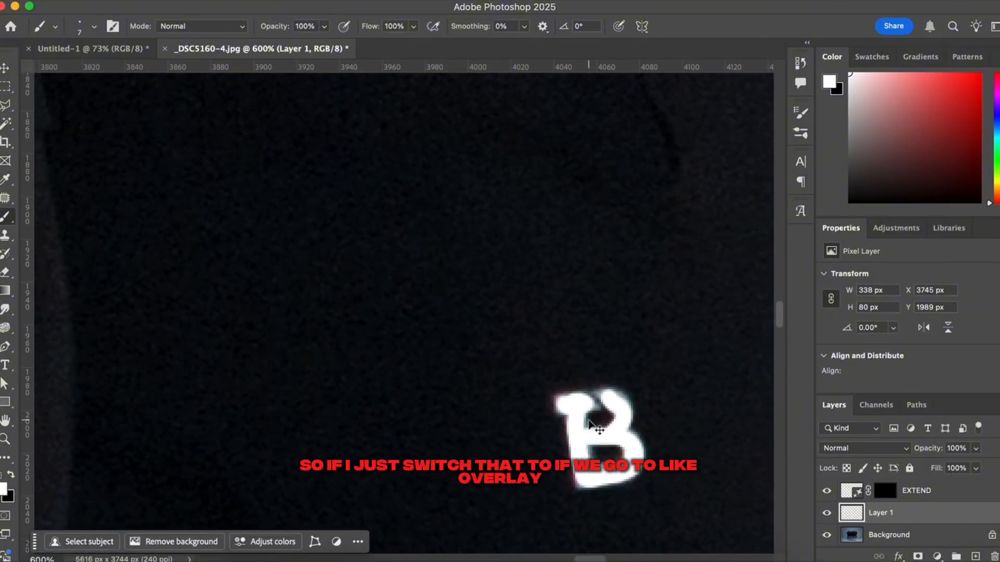
pyautogui.scroll(-2, 591, 420)
pyautogui.moveTo(420, 391); pyautogui.dragTo(499, 340)
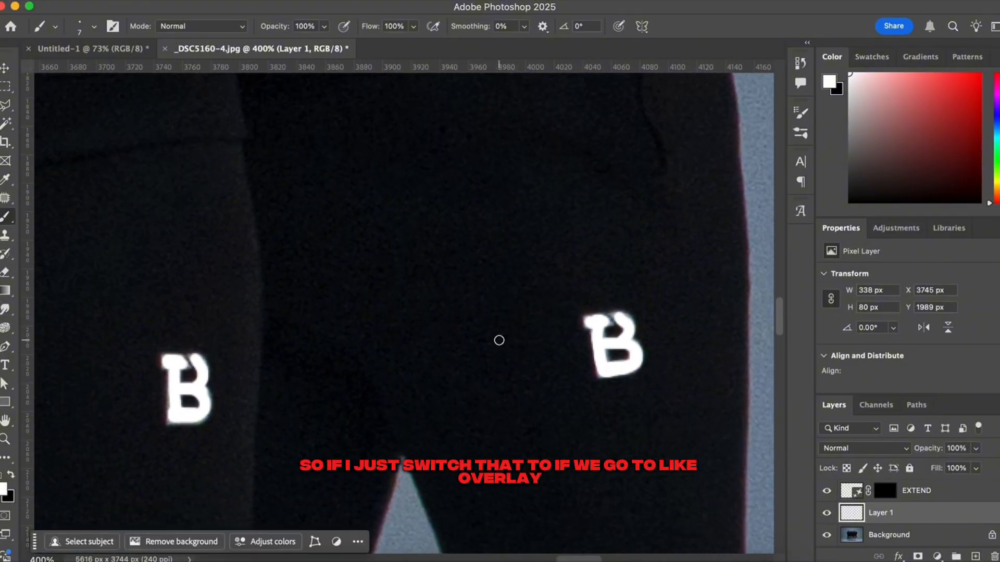
pyautogui.click(848, 448)
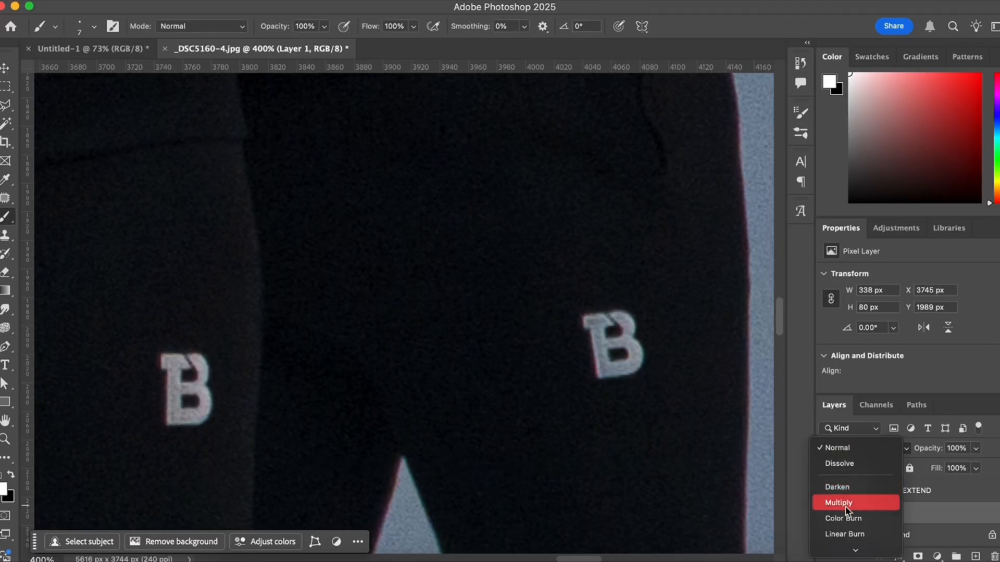
pyautogui.scroll(-5, 845, 507)
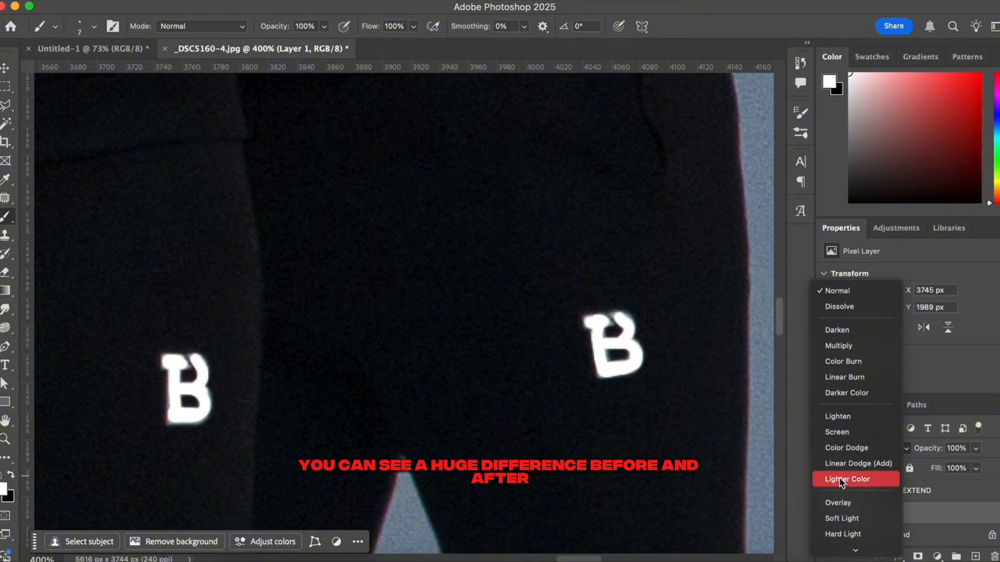
pyautogui.click(838, 519)
# Compare the trouser logos with and without the painted layer, both close up and at 100% zoom.
pyautogui.click(827, 515)
pyautogui.click(828, 516)
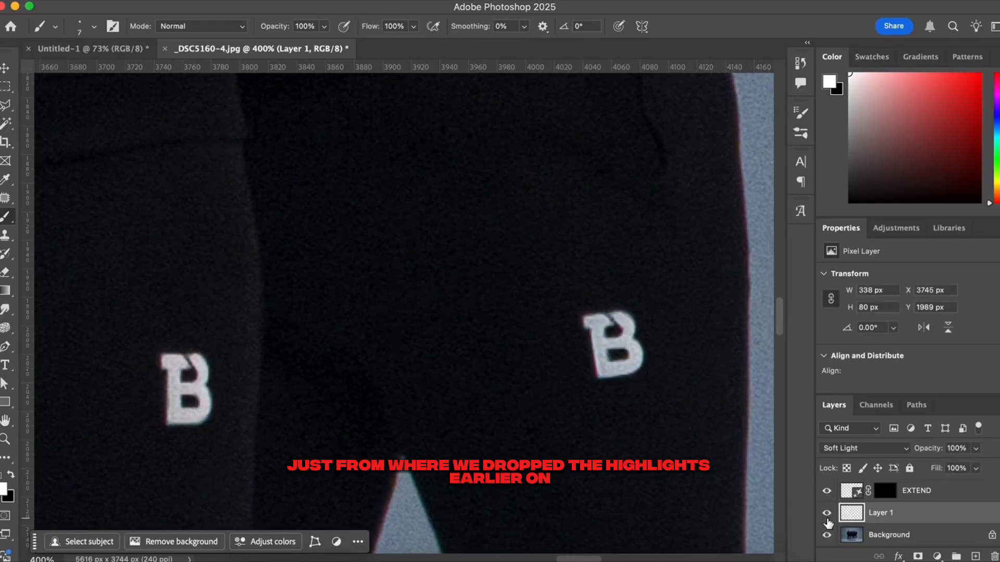
pyautogui.press('super+minus')
pyautogui.press('super+minus')
pyautogui.press('super+minus')
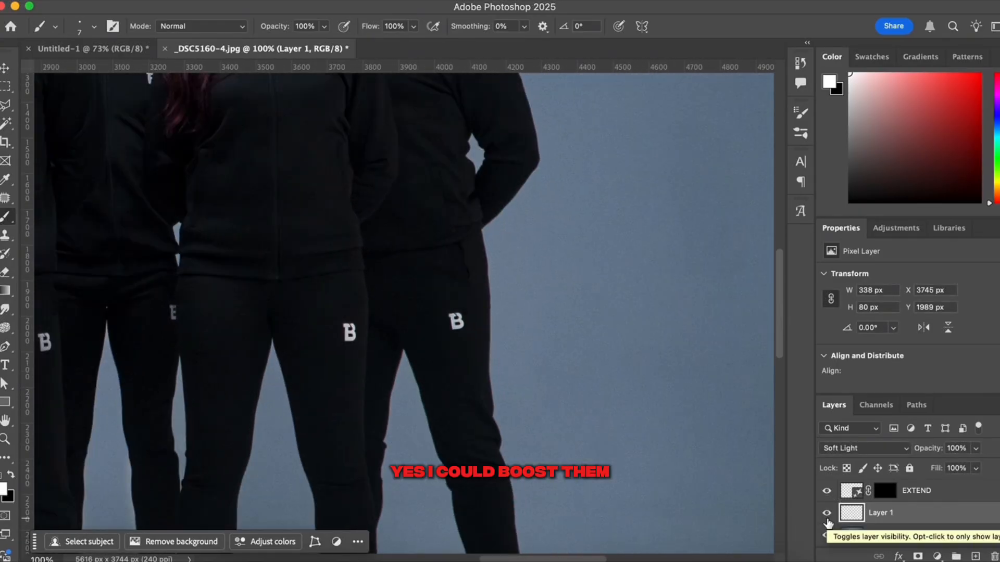
pyautogui.click(828, 519)
pyautogui.click(828, 519)
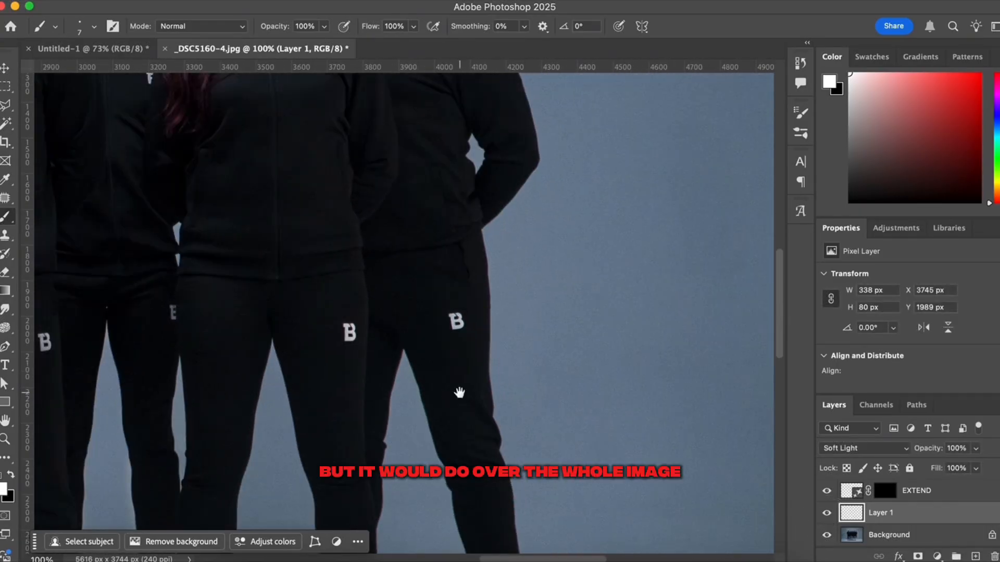
# Brighten the letter M on the BLCKSMTH rug by painting over it in white with a 39 px Soft Round brush.
pyautogui.moveTo(459, 392); pyautogui.dragTo(595, 230)
pyautogui.scroll(-10, 427, 174)
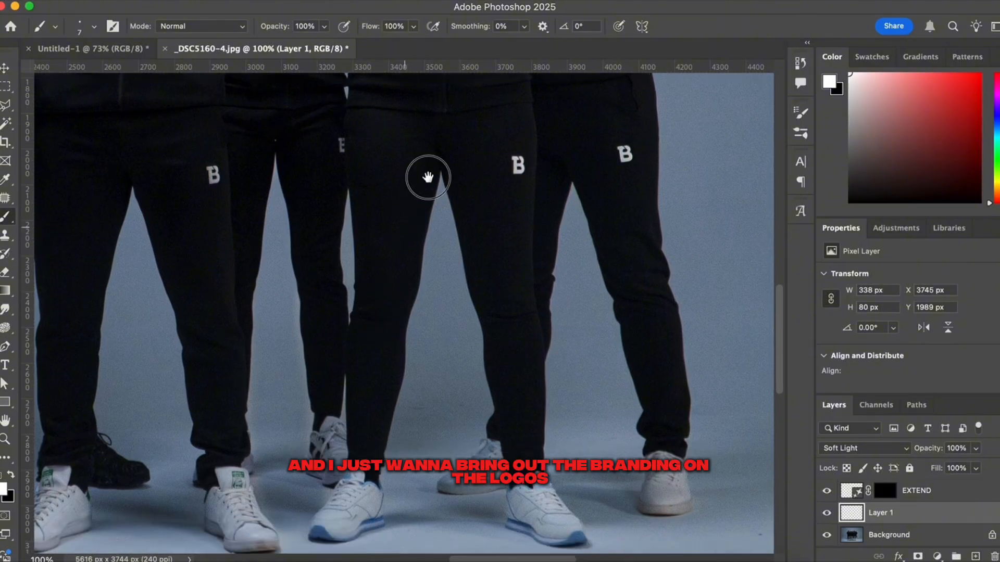
pyautogui.hscroll(-4, 443, 151)
pyautogui.moveTo(395, 251); pyautogui.dragTo(444, 152)
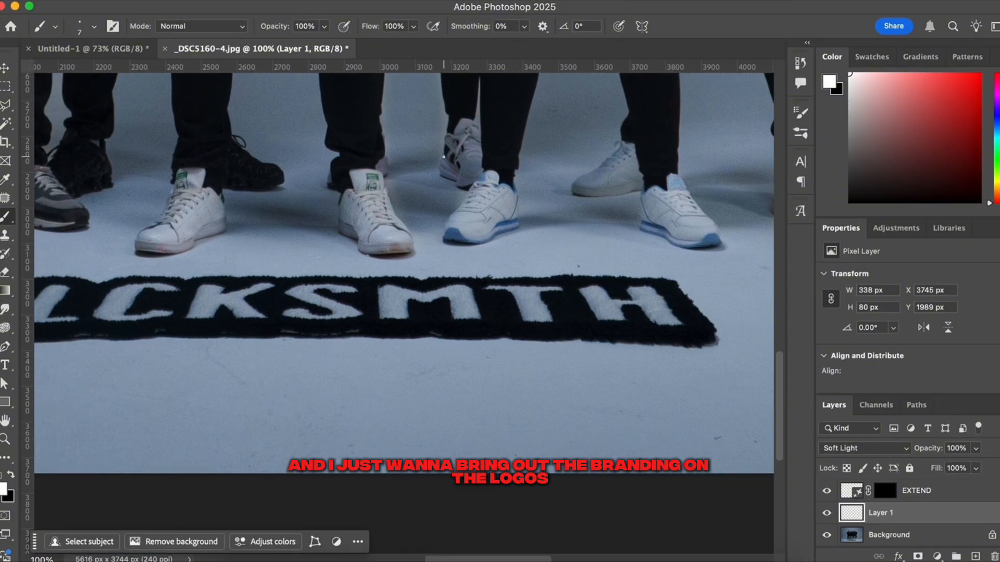
pyautogui.press('super+plus')
pyautogui.press('super+plus')
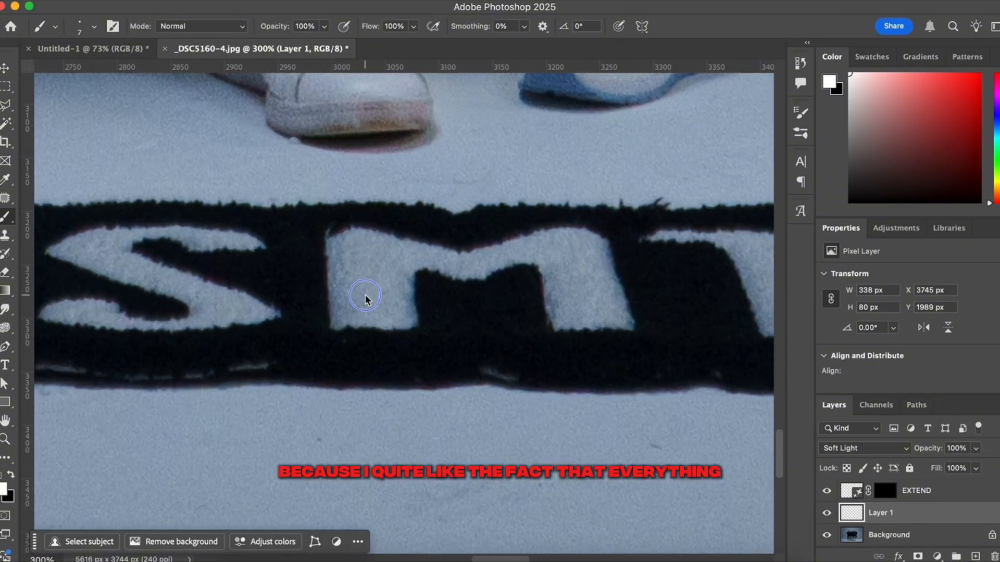
pyautogui.rightClick(365, 297)
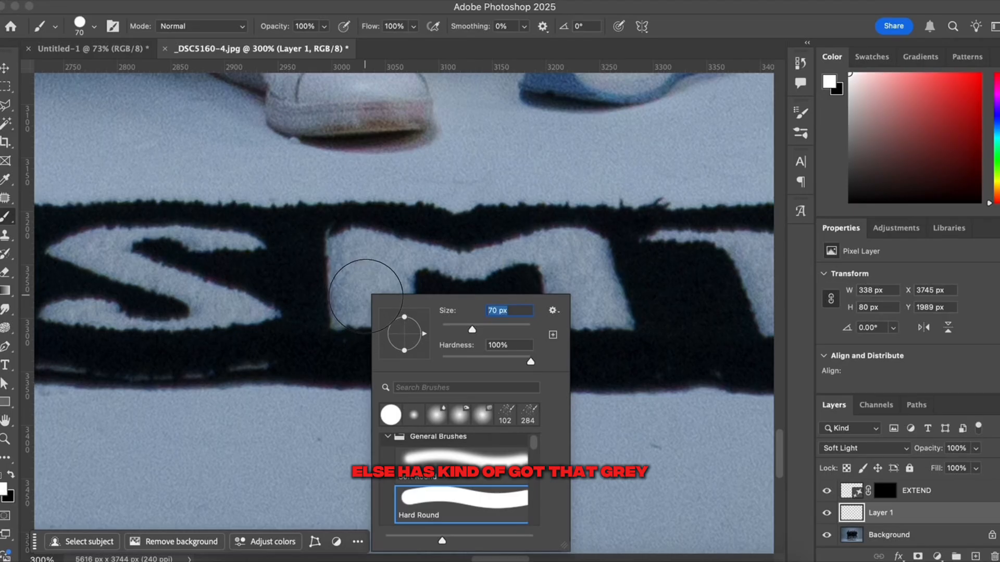
pyautogui.click(413, 456)
pyautogui.click(342, 314)
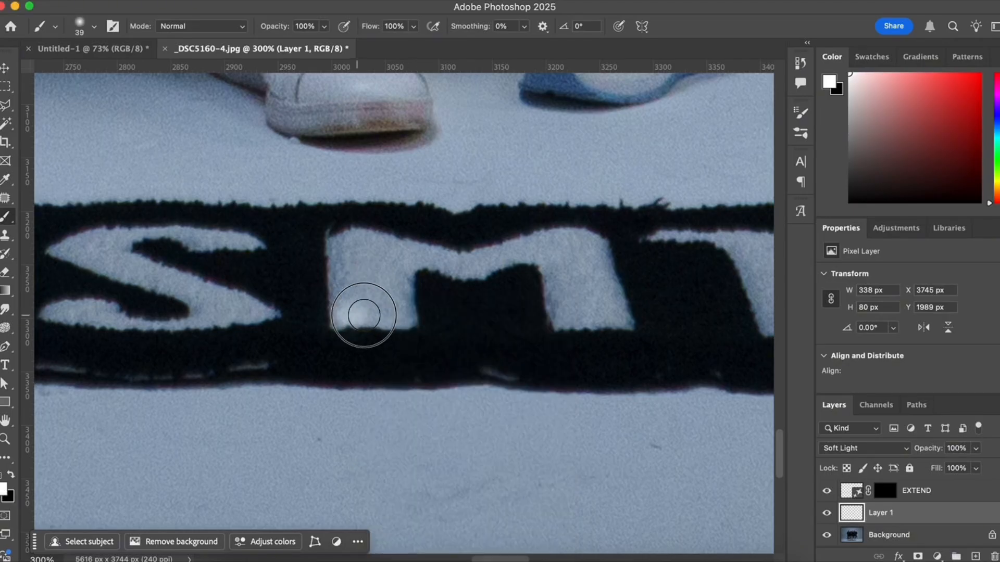
pyautogui.moveTo(361, 320)
pyautogui.mouseDown()
pyautogui.moveTo(398, 316)
pyautogui.moveTo(395, 264)
pyautogui.moveTo(350, 245)
pyautogui.moveTo(346, 305)
pyautogui.moveTo(359, 274)
pyautogui.moveTo(376, 291)
pyautogui.moveTo(378, 258)
pyautogui.moveTo(468, 271)
pyautogui.moveTo(524, 241)
pyautogui.moveTo(562, 240)
pyautogui.mouseUp()
pyautogui.press('super+z')
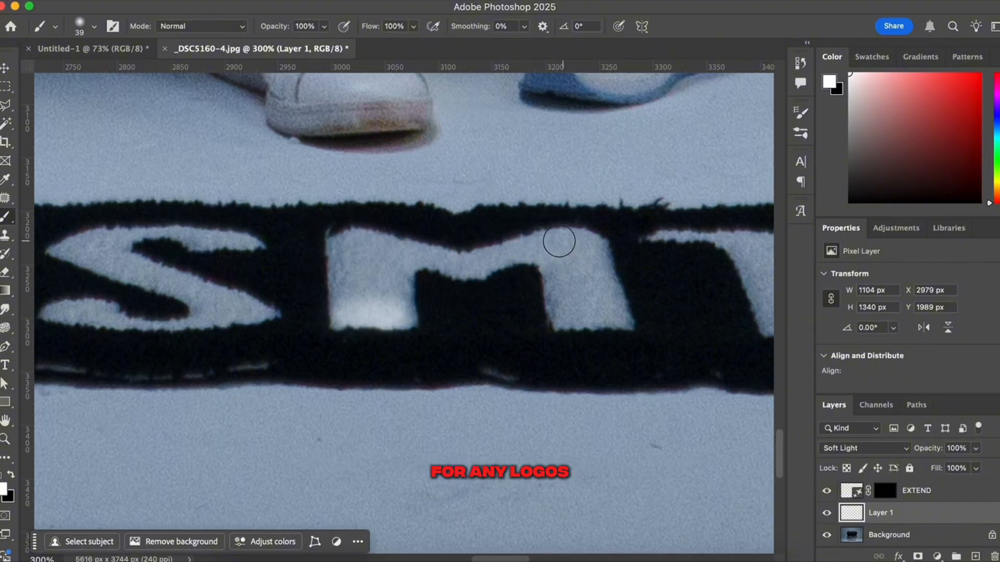
pyautogui.moveTo(393, 310)
pyautogui.mouseDown()
pyautogui.moveTo(398, 251)
pyautogui.moveTo(342, 250)
pyautogui.moveTo(353, 315)
pyautogui.moveTo(378, 295)
pyautogui.moveTo(347, 259)
pyautogui.moveTo(478, 267)
pyautogui.moveTo(550, 243)
pyautogui.moveTo(560, 310)
pyautogui.moveTo(608, 317)
pyautogui.moveTo(583, 244)
pyautogui.moveTo(560, 251)
pyautogui.moveTo(583, 299)
pyautogui.mouseUp()
pyautogui.moveTo(404, 269); pyautogui.dragTo(597, 268)
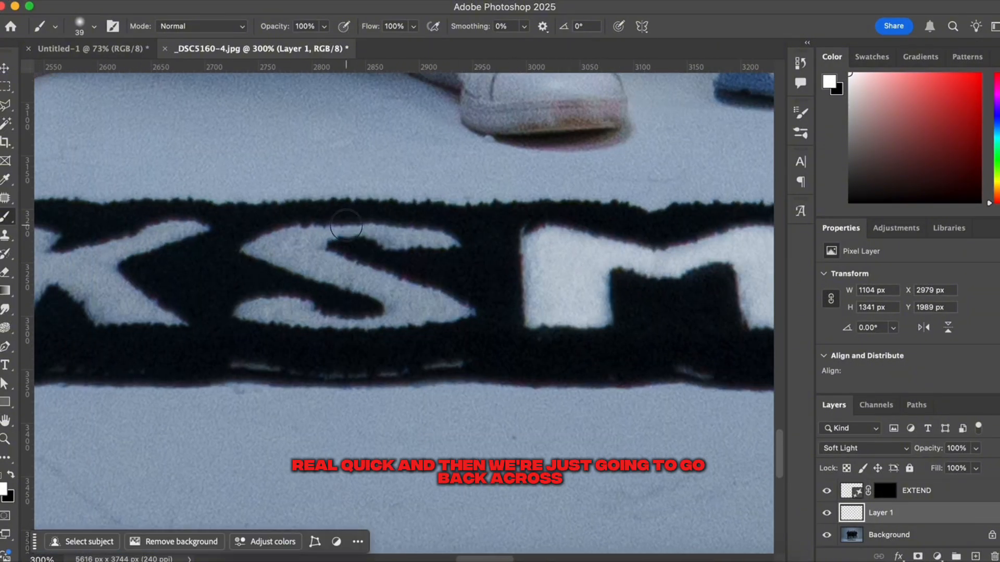
# Brighten the broad strokes of the S and K on the rug by painting them white with the 39 px soft brush.
pyautogui.moveTo(379, 292)
pyautogui.mouseDown()
pyautogui.moveTo(408, 297)
pyautogui.moveTo(301, 252)
pyautogui.moveTo(311, 242)
pyautogui.moveTo(273, 248)
pyautogui.moveTo(397, 309)
pyautogui.moveTo(390, 286)
pyautogui.moveTo(397, 308)
pyautogui.moveTo(550, 281)
pyautogui.mouseUp()
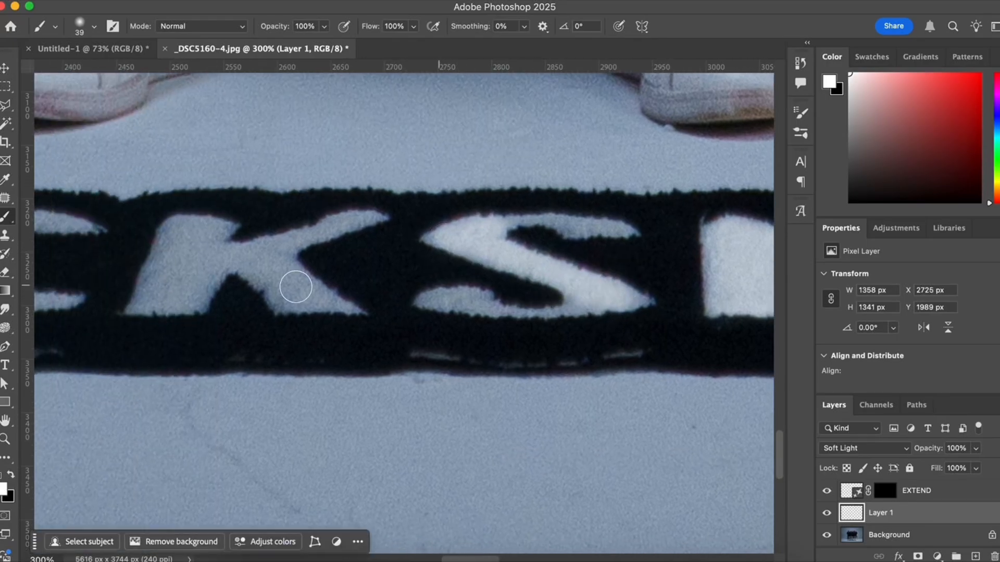
pyautogui.moveTo(195, 300)
pyautogui.mouseDown()
pyautogui.moveTo(210, 232)
pyautogui.moveTo(178, 234)
pyautogui.moveTo(149, 292)
pyautogui.moveTo(267, 248)
pyautogui.moveTo(318, 302)
pyautogui.moveTo(263, 268)
pyautogui.moveTo(291, 294)
pyautogui.moveTo(319, 296)
pyautogui.moveTo(254, 246)
pyautogui.mouseUp()
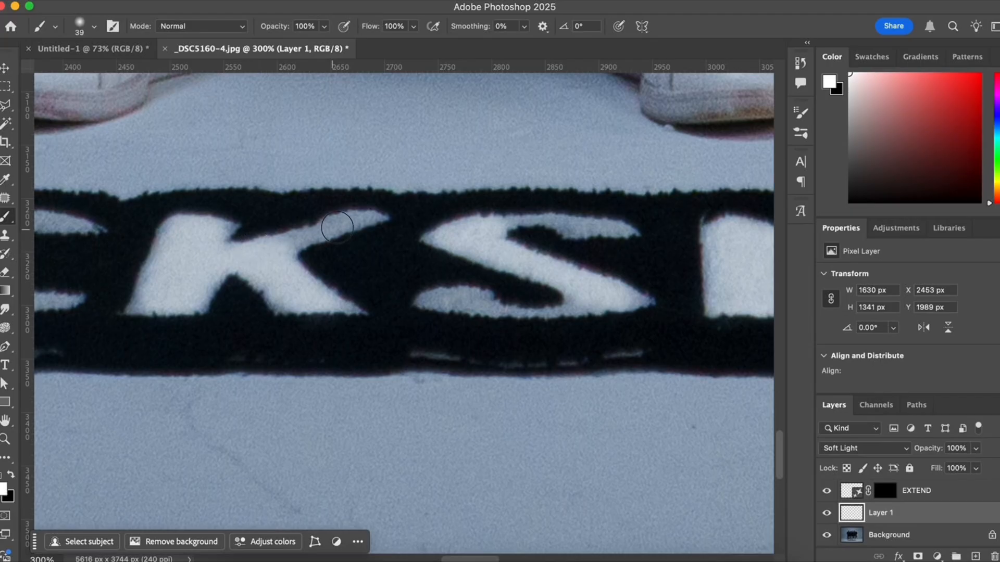
pyautogui.moveTo(337, 227); pyautogui.dragTo(274, 247)
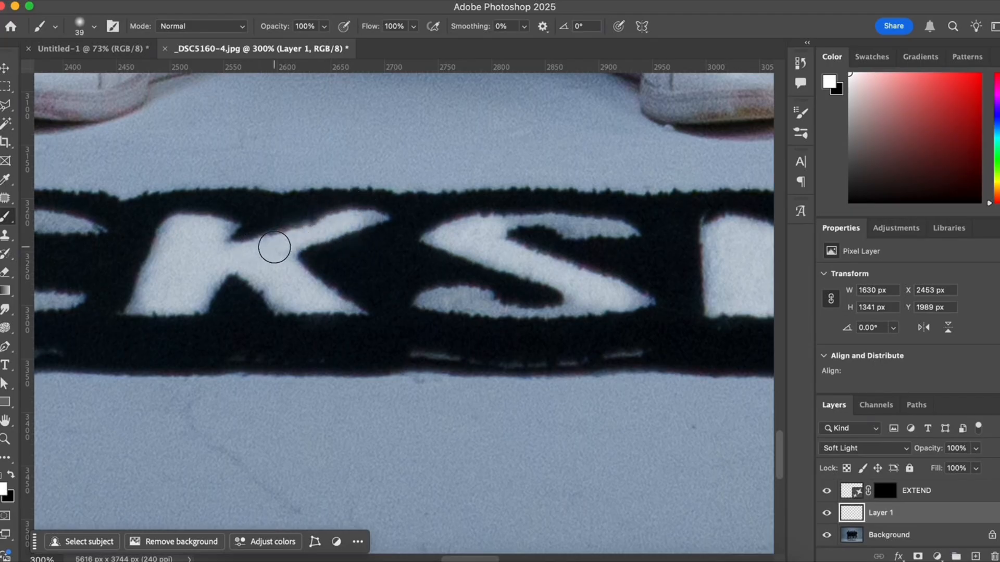
# Paint white over the broad strokes of the C, L and B on the rug with the same 39 px brush.
pyautogui.moveTo(279, 239); pyautogui.dragTo(554, 219)
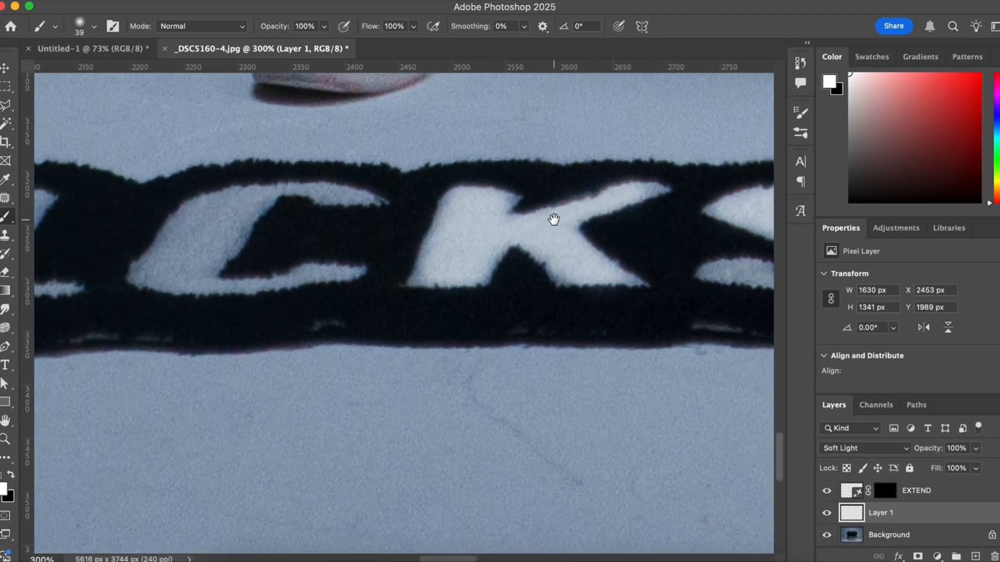
pyautogui.moveTo(259, 199)
pyautogui.mouseDown()
pyautogui.moveTo(205, 276)
pyautogui.moveTo(166, 269)
pyautogui.moveTo(211, 204)
pyautogui.moveTo(228, 202)
pyautogui.moveTo(182, 272)
pyautogui.moveTo(224, 237)
pyautogui.moveTo(422, 228)
pyautogui.moveTo(458, 239)
pyautogui.mouseUp()
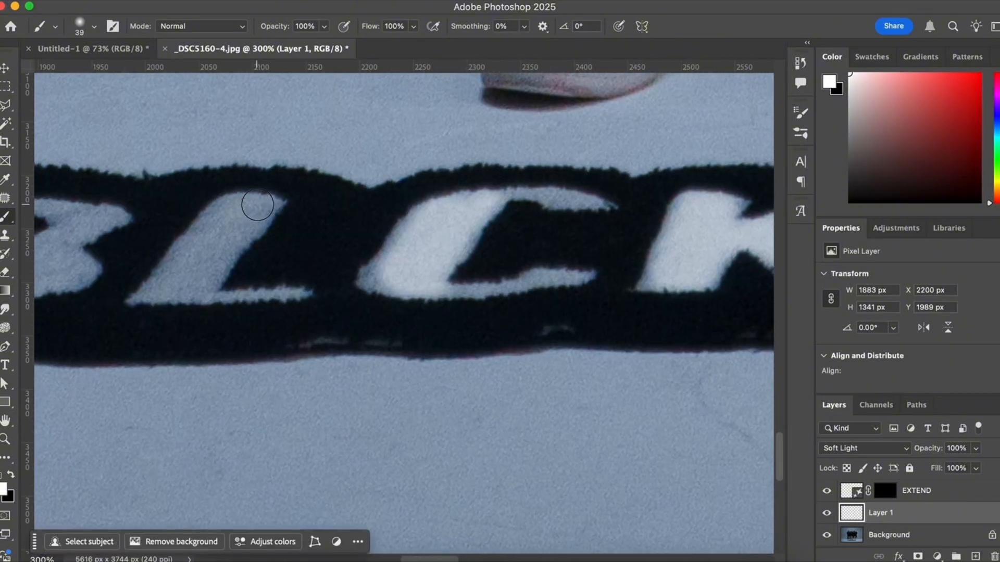
pyautogui.moveTo(258, 205)
pyautogui.mouseDown()
pyautogui.moveTo(226, 209)
pyautogui.moveTo(177, 297)
pyautogui.moveTo(175, 282)
pyautogui.moveTo(206, 239)
pyautogui.moveTo(176, 283)
pyautogui.moveTo(202, 282)
pyautogui.moveTo(250, 223)
pyautogui.moveTo(446, 230)
pyautogui.mouseUp()
pyautogui.moveTo(216, 266)
pyautogui.mouseDown()
pyautogui.moveTo(225, 296)
pyautogui.moveTo(252, 290)
pyautogui.moveTo(265, 266)
pyautogui.moveTo(238, 254)
pyautogui.moveTo(258, 262)
pyautogui.moveTo(287, 235)
pyautogui.moveTo(258, 225)
pyautogui.moveTo(307, 227)
pyautogui.moveTo(258, 237)
pyautogui.mouseUp()
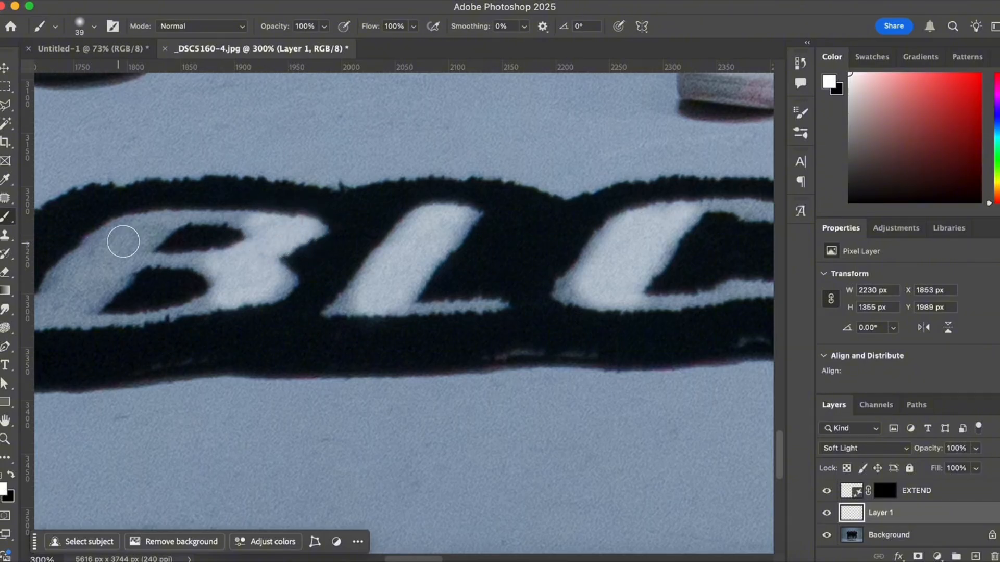
pyautogui.moveTo(123, 241)
pyautogui.mouseDown()
pyautogui.moveTo(156, 226)
pyautogui.moveTo(77, 294)
pyautogui.moveTo(124, 237)
pyautogui.moveTo(113, 240)
pyautogui.moveTo(157, 236)
pyautogui.moveTo(262, 195)
pyautogui.mouseUp()
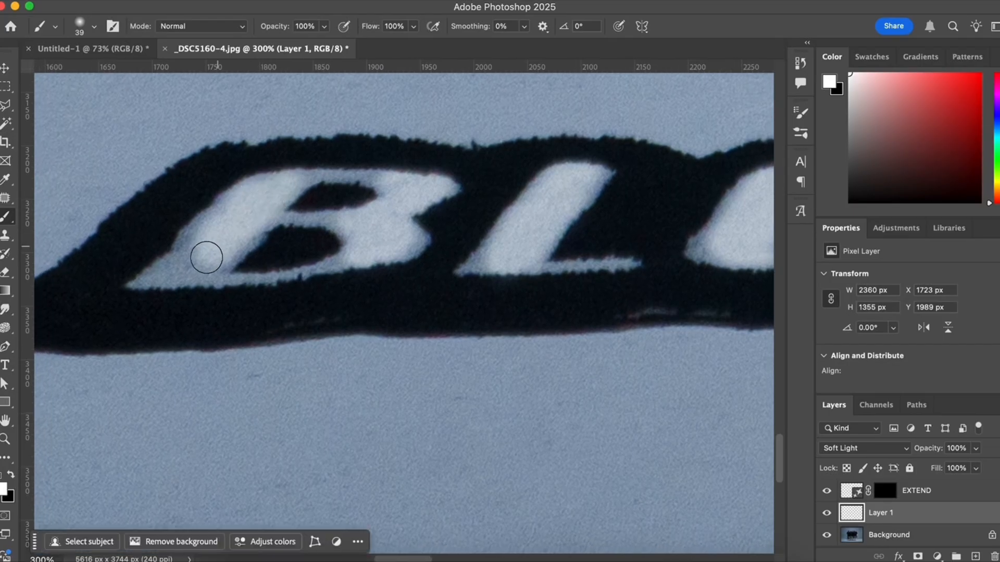
pyautogui.moveTo(169, 273)
pyautogui.mouseDown()
pyautogui.moveTo(207, 229)
pyautogui.moveTo(186, 265)
pyautogui.moveTo(222, 260)
pyautogui.moveTo(259, 218)
pyautogui.mouseUp()
# Set the brush size to 17 px and paint white over the remaining dull edges and thin strokes of the rug's B.
pyautogui.rightClick(266, 217)
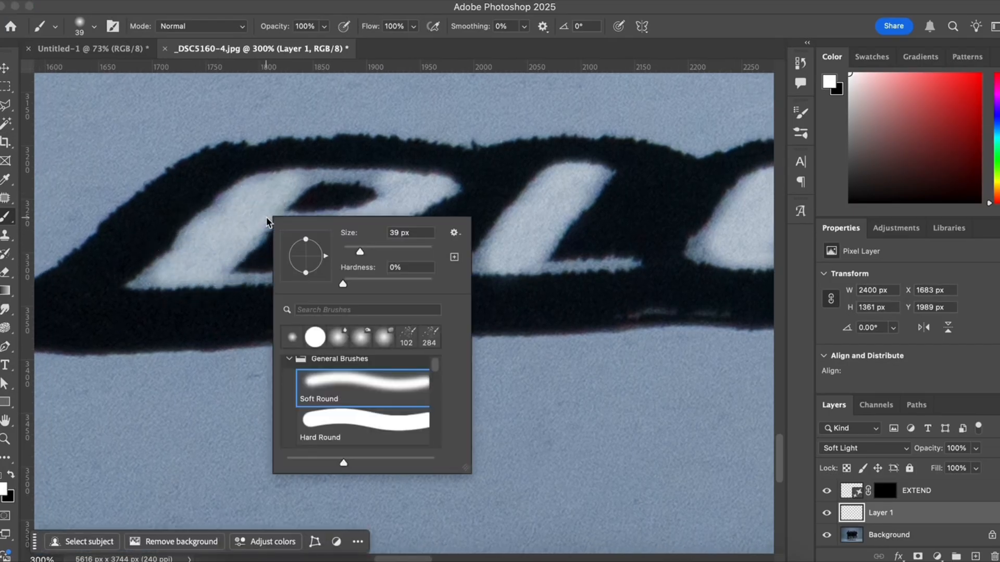
pyautogui.write('17')
pyautogui.press('Return')
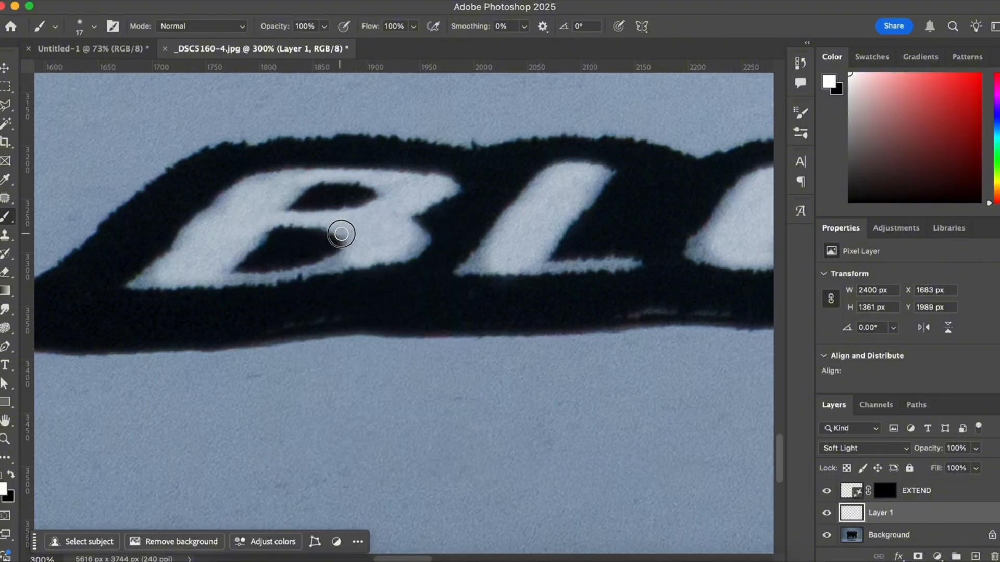
pyautogui.moveTo(328, 268)
pyautogui.mouseDown()
pyautogui.moveTo(145, 284)
pyautogui.moveTo(234, 193)
pyautogui.mouseUp()
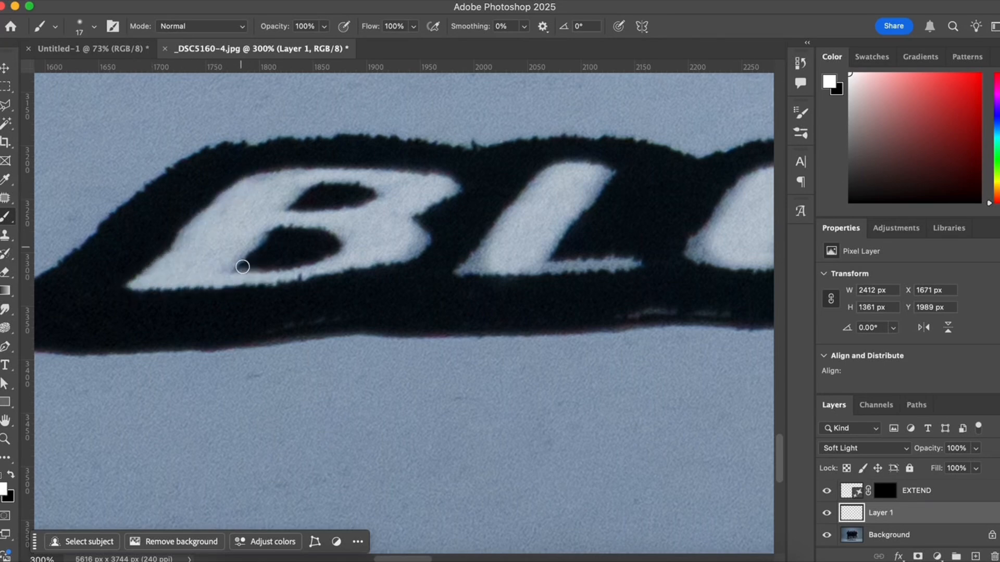
pyautogui.moveTo(263, 234); pyautogui.dragTo(208, 292)
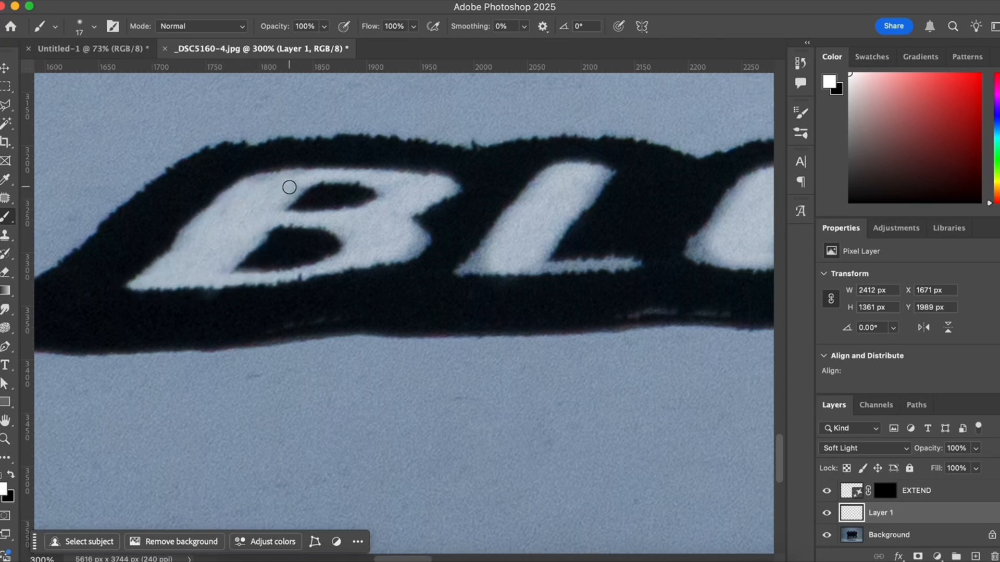
pyautogui.moveTo(292, 192)
pyautogui.mouseDown()
pyautogui.moveTo(286, 181)
pyautogui.moveTo(251, 184)
pyautogui.mouseUp()
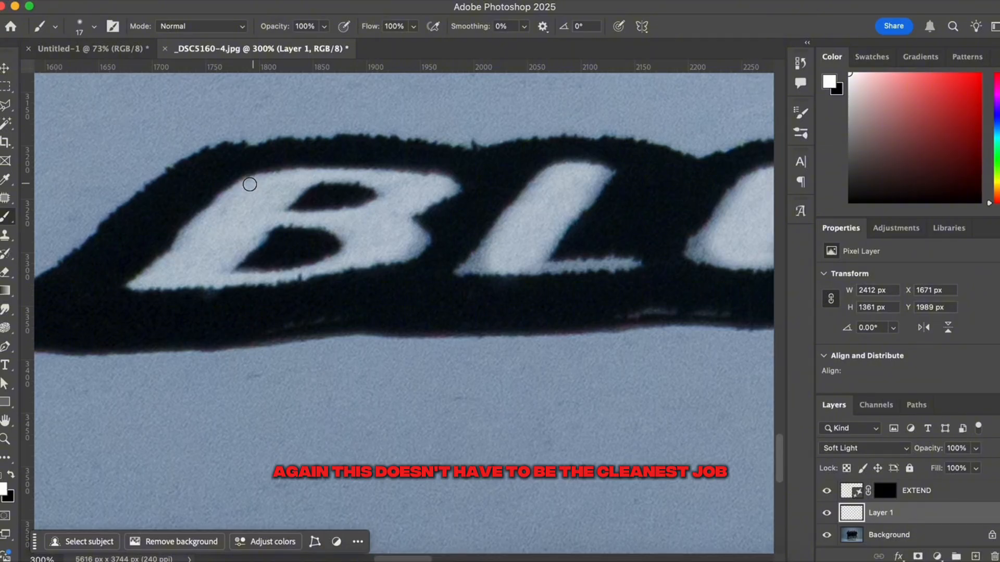
pyautogui.moveTo(386, 200); pyautogui.dragTo(374, 184)
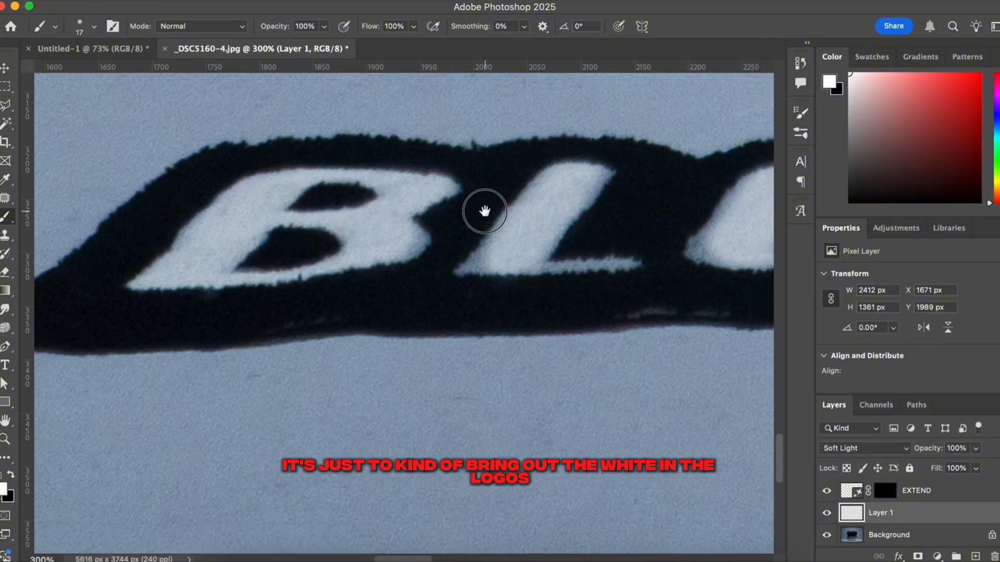
# Paint the dull edges and thin arms of the rug's L and C white with the 17 px brush.
pyautogui.moveTo(489, 210); pyautogui.dragTo(396, 209)
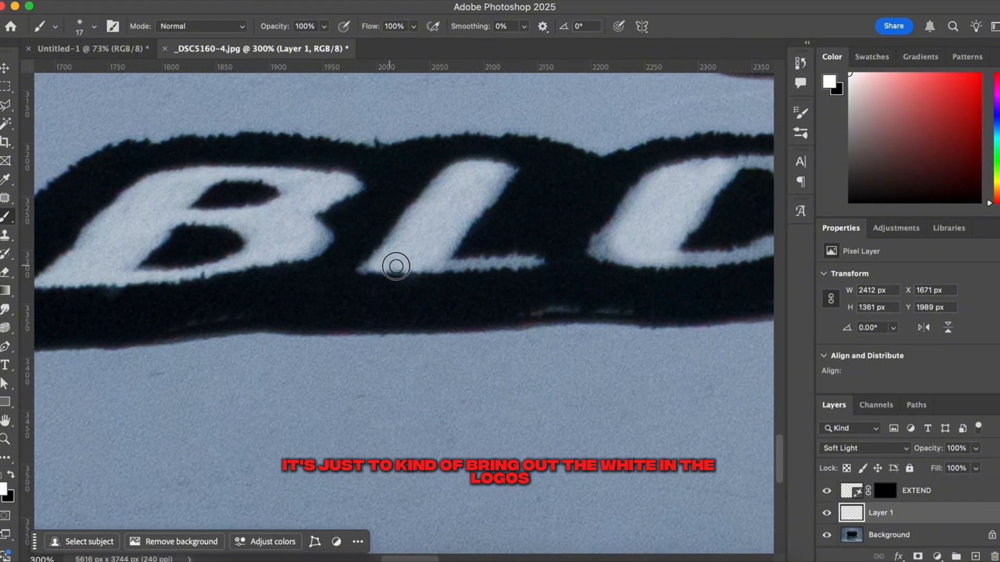
pyautogui.moveTo(396, 266); pyautogui.dragTo(532, 262)
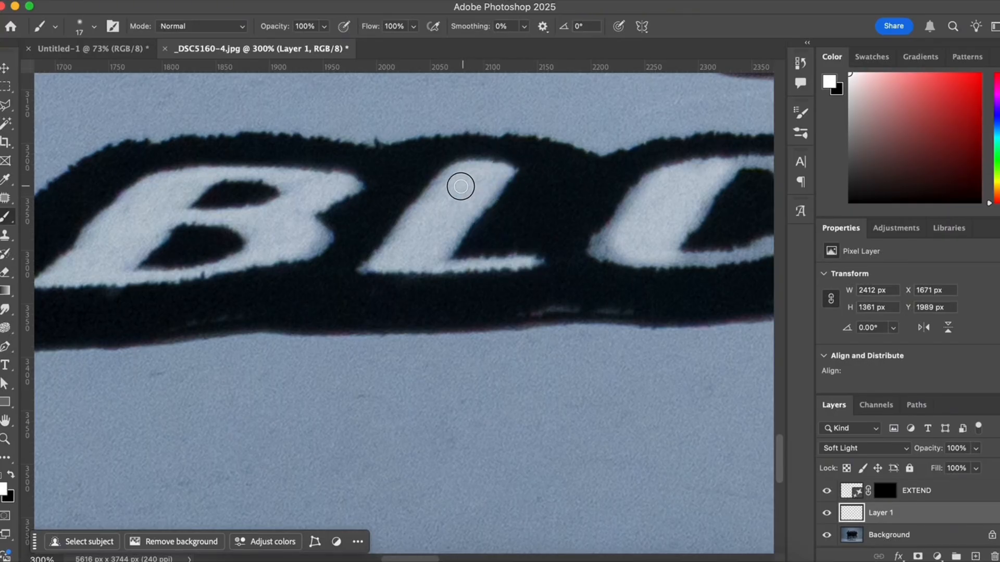
pyautogui.moveTo(455, 188); pyautogui.dragTo(279, 179)
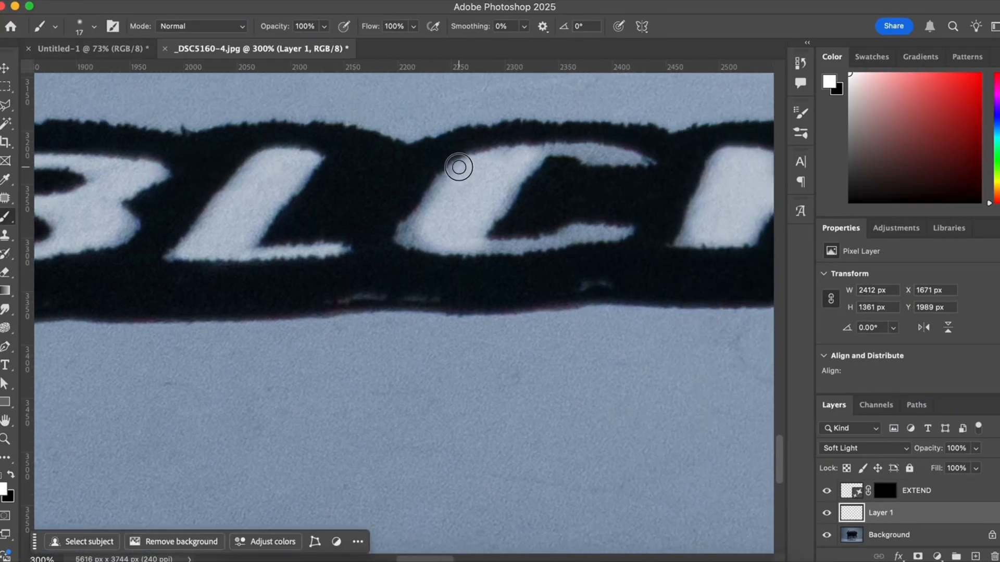
pyautogui.moveTo(439, 248)
pyautogui.mouseDown()
pyautogui.moveTo(617, 233)
pyautogui.moveTo(449, 244)
pyautogui.mouseUp()
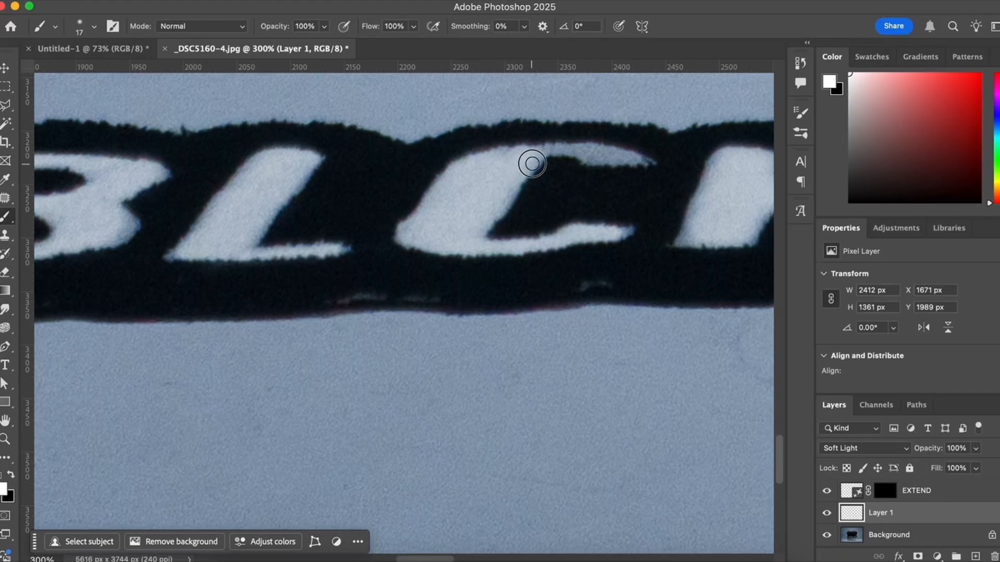
pyautogui.moveTo(549, 152)
pyautogui.mouseDown()
pyautogui.moveTo(602, 165)
pyautogui.moveTo(638, 159)
pyautogui.moveTo(550, 151)
pyautogui.mouseUp()
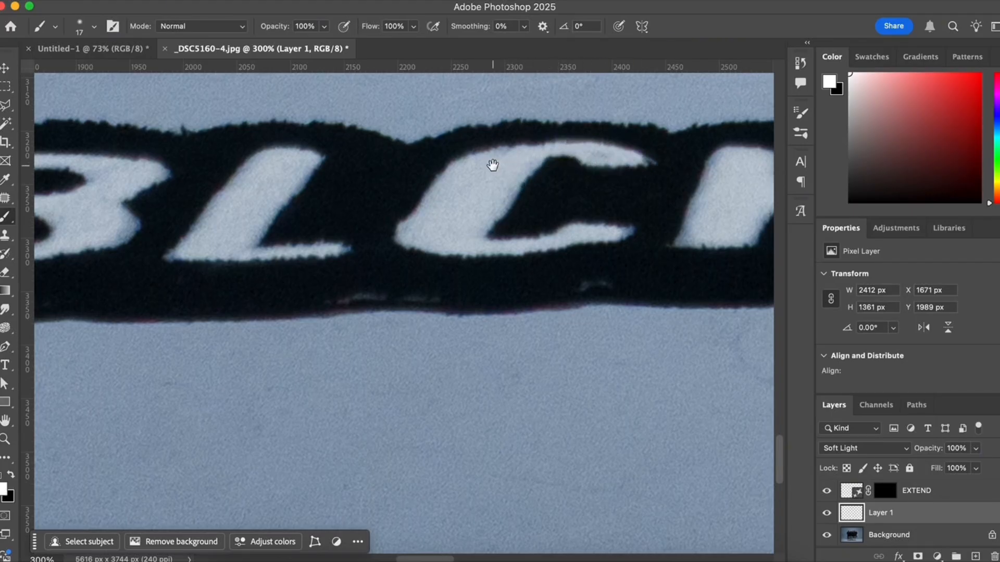
# Touch up the K's edges and whiten both curved ends of the S on the rug.
pyautogui.moveTo(464, 167); pyautogui.dragTo(352, 190)
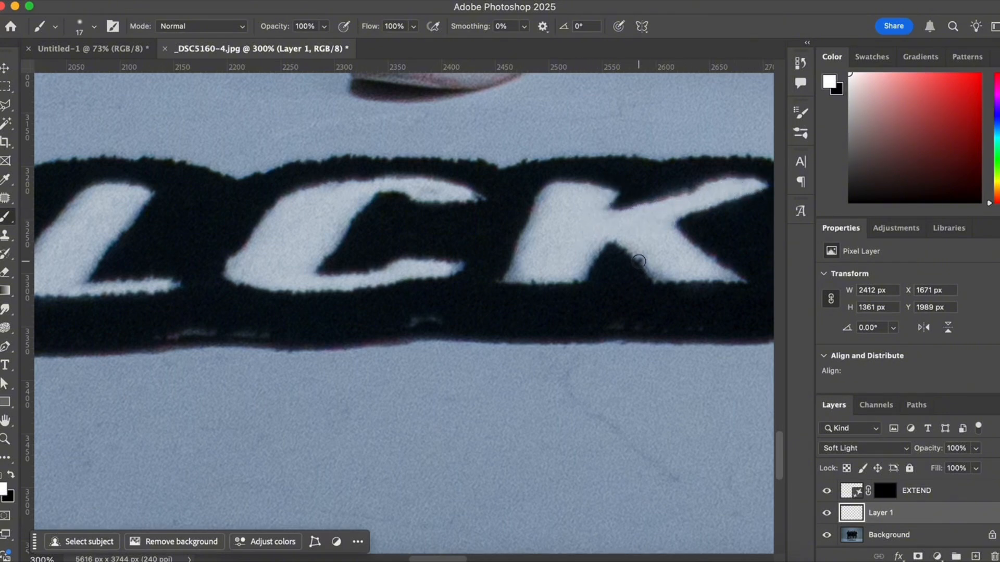
pyautogui.moveTo(601, 237)
pyautogui.mouseDown()
pyautogui.moveTo(574, 278)
pyautogui.moveTo(512, 276)
pyautogui.moveTo(533, 235)
pyautogui.mouseUp()
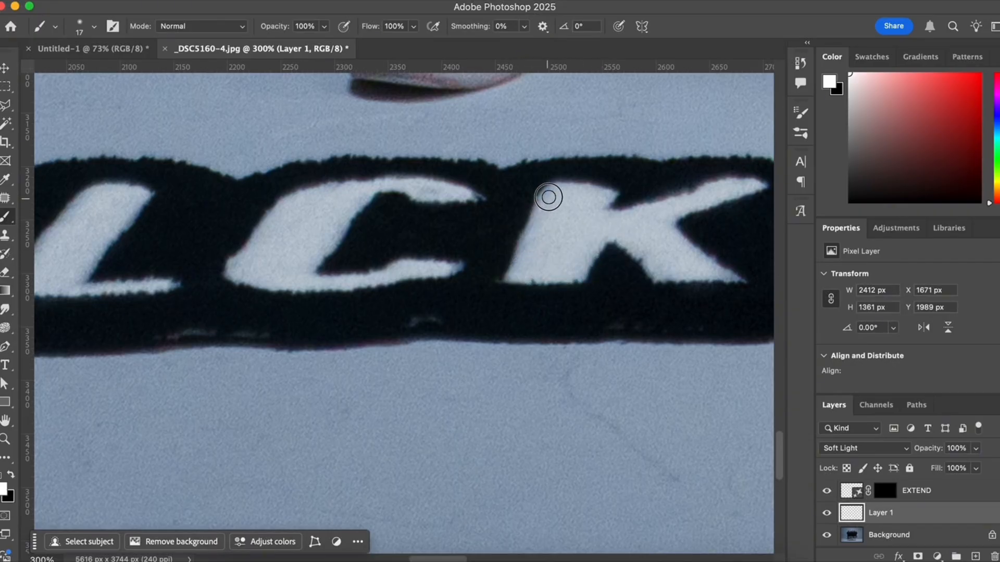
pyautogui.moveTo(548, 196); pyautogui.dragTo(271, 179)
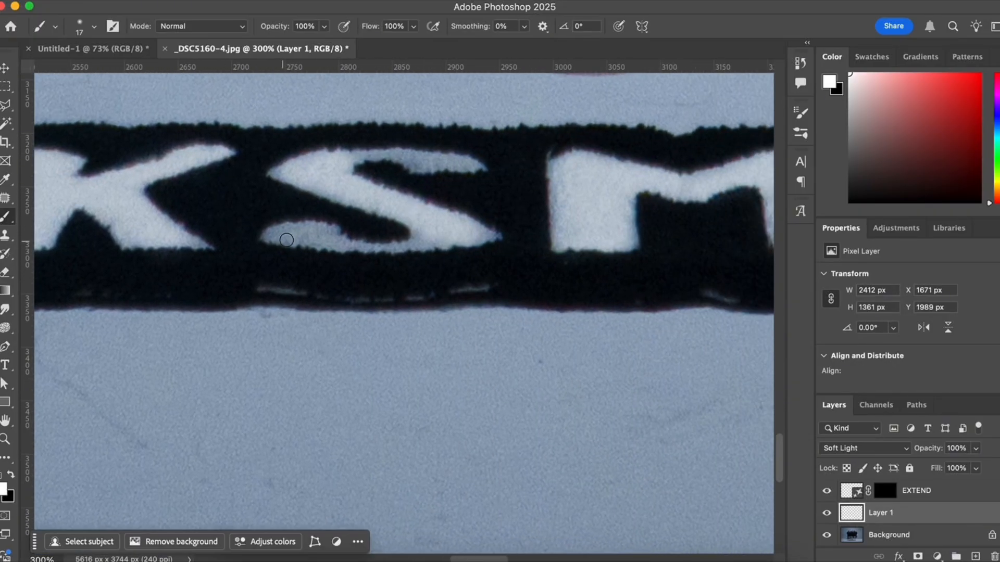
pyautogui.moveTo(272, 236)
pyautogui.mouseDown()
pyautogui.moveTo(307, 224)
pyautogui.moveTo(393, 248)
pyautogui.moveTo(435, 239)
pyautogui.moveTo(420, 227)
pyautogui.moveTo(438, 237)
pyautogui.moveTo(487, 232)
pyautogui.moveTo(374, 253)
pyautogui.moveTo(295, 237)
pyautogui.mouseUp()
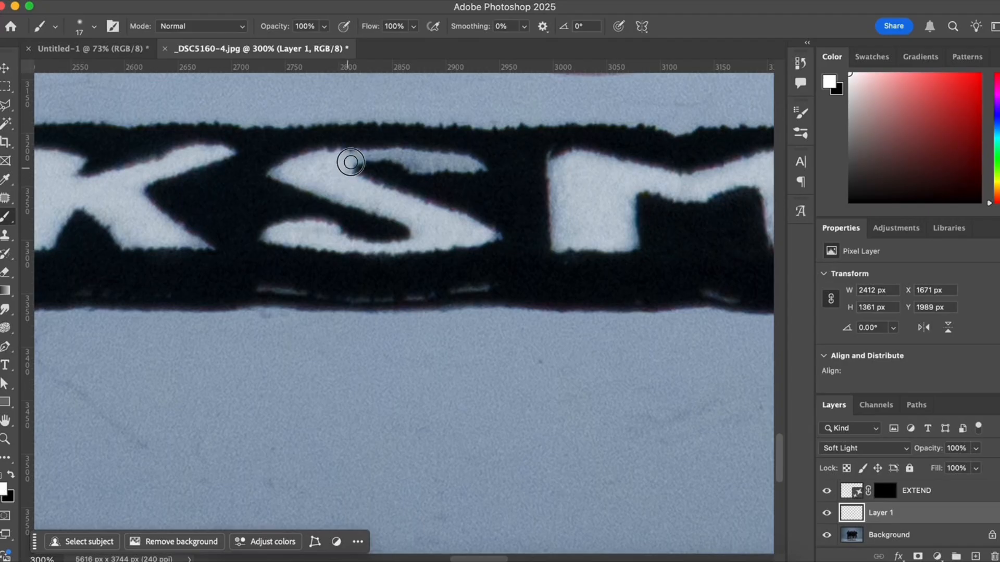
pyautogui.moveTo(350, 162)
pyautogui.mouseDown()
pyautogui.moveTo(391, 155)
pyautogui.moveTo(430, 170)
pyautogui.moveTo(466, 165)
pyautogui.moveTo(428, 156)
pyautogui.moveTo(379, 153)
pyautogui.moveTo(466, 170)
pyautogui.mouseUp()
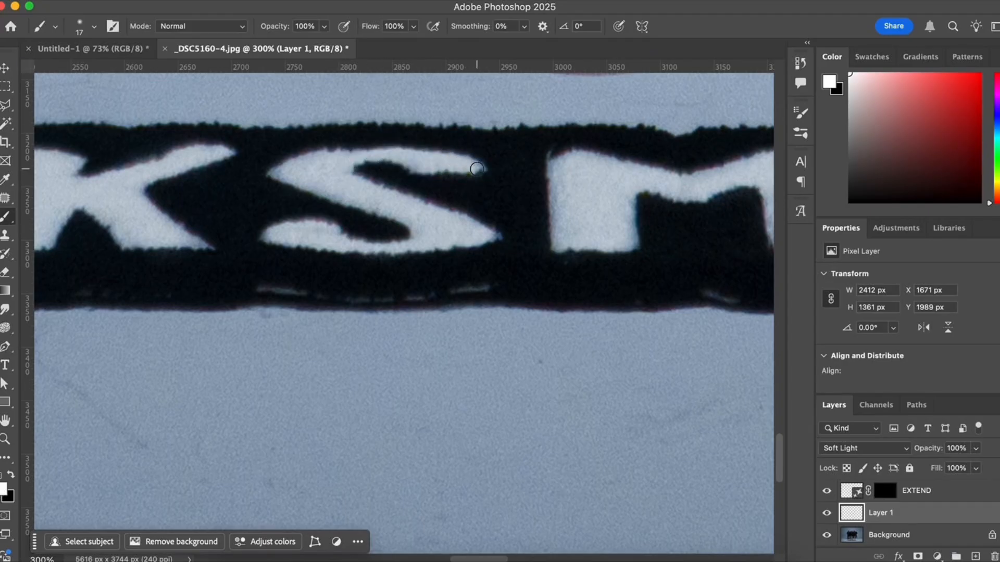
# Brighten the letter H at the end of the rug by outlining it in white and filling in its strokes.
pyautogui.moveTo(354, 187); pyautogui.dragTo(224, 193)
pyautogui.moveTo(508, 210)
pyautogui.mouseDown()
pyautogui.moveTo(339, 226)
pyautogui.moveTo(502, 219)
pyautogui.mouseUp()
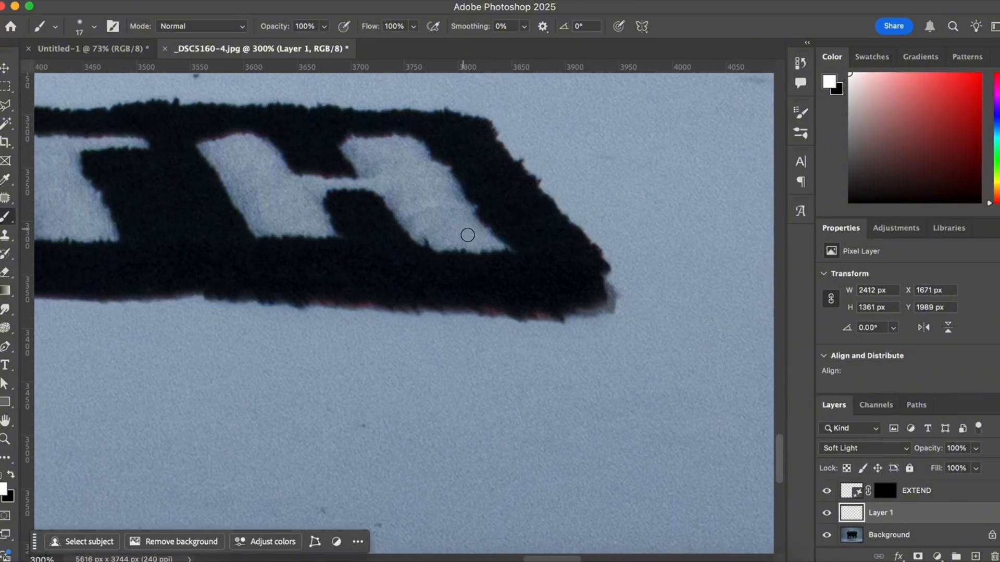
pyautogui.moveTo(470, 248)
pyautogui.mouseDown()
pyautogui.moveTo(438, 242)
pyautogui.moveTo(357, 153)
pyautogui.moveTo(425, 141)
pyautogui.moveTo(496, 246)
pyautogui.moveTo(441, 247)
pyautogui.moveTo(360, 179)
pyautogui.moveTo(301, 188)
pyautogui.moveTo(325, 189)
pyautogui.moveTo(314, 196)
pyautogui.moveTo(331, 236)
pyautogui.moveTo(273, 234)
pyautogui.moveTo(201, 152)
pyautogui.moveTo(251, 137)
pyautogui.moveTo(284, 169)
pyautogui.moveTo(300, 208)
pyautogui.moveTo(252, 150)
pyautogui.moveTo(285, 175)
pyautogui.moveTo(262, 148)
pyautogui.moveTo(224, 146)
pyautogui.moveTo(248, 151)
pyautogui.moveTo(236, 157)
pyautogui.moveTo(258, 190)
pyautogui.moveTo(307, 224)
pyautogui.moveTo(270, 224)
pyautogui.moveTo(225, 158)
pyautogui.mouseUp()
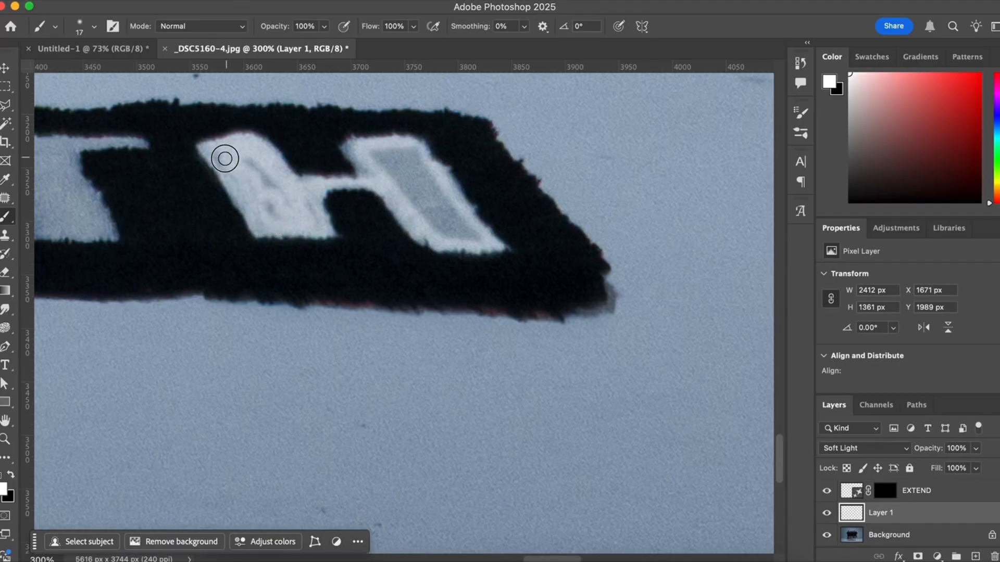
pyautogui.moveTo(277, 199); pyautogui.dragTo(257, 171)
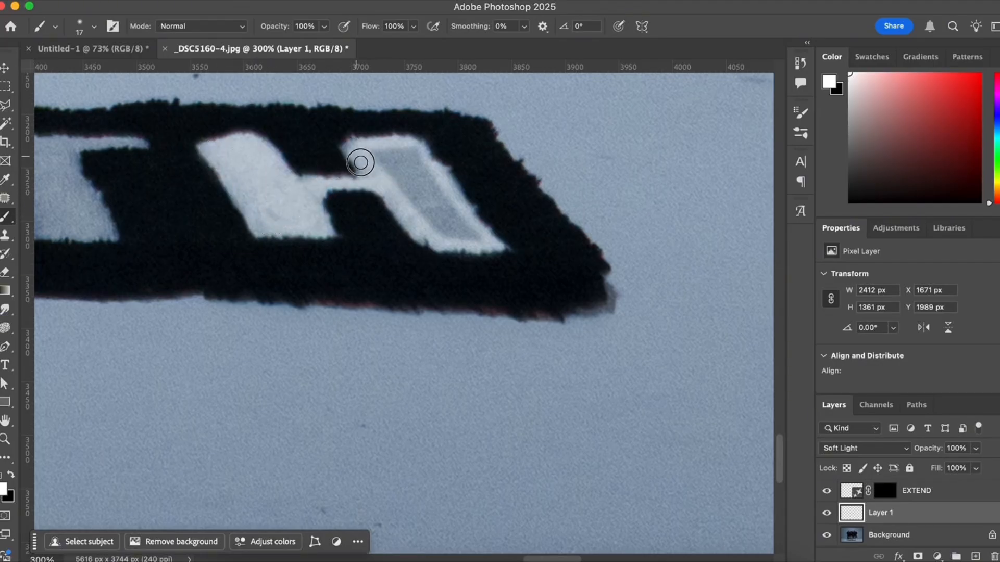
pyautogui.moveTo(361, 163)
pyautogui.mouseDown()
pyautogui.moveTo(369, 147)
pyautogui.moveTo(451, 203)
pyautogui.moveTo(469, 236)
pyautogui.moveTo(361, 149)
pyautogui.moveTo(443, 233)
pyautogui.moveTo(386, 152)
pyautogui.moveTo(453, 227)
pyautogui.moveTo(399, 150)
pyautogui.mouseUp()
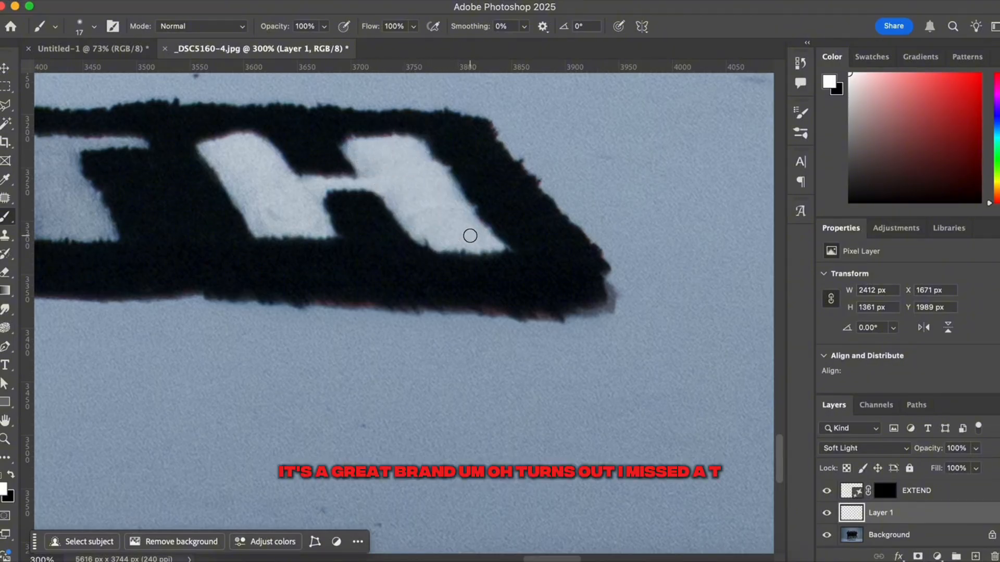
# Paint the missed letter T on the rug white, covering its stem and crossbar.
pyautogui.press('super+minus')
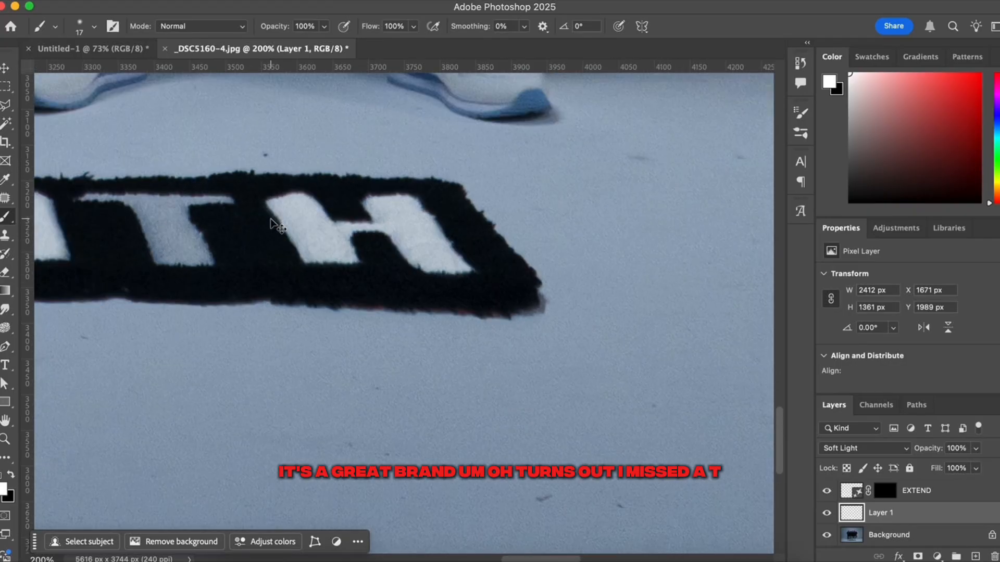
pyautogui.moveTo(190, 237)
pyautogui.mouseDown()
pyautogui.moveTo(326, 236)
pyautogui.moveTo(292, 226)
pyautogui.mouseUp()
pyautogui.press('super+equal')
pyautogui.press('super+equal')
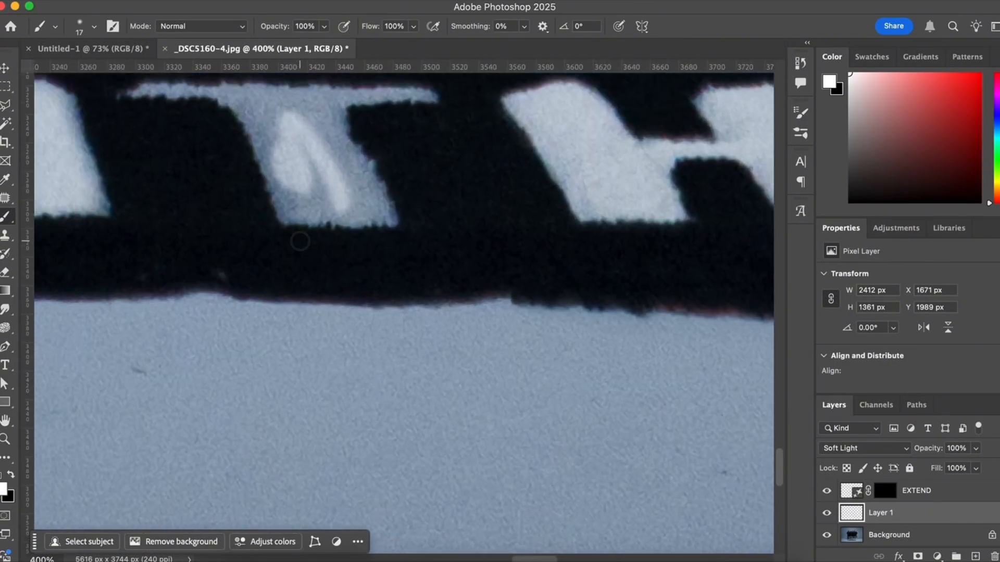
pyautogui.moveTo(385, 232)
pyautogui.mouseDown()
pyautogui.moveTo(297, 224)
pyautogui.moveTo(241, 118)
pyautogui.moveTo(332, 122)
pyautogui.moveTo(377, 216)
pyautogui.moveTo(350, 167)
pyautogui.moveTo(353, 205)
pyautogui.moveTo(299, 217)
pyautogui.moveTo(259, 130)
pyautogui.moveTo(319, 210)
pyautogui.moveTo(292, 119)
pyautogui.moveTo(323, 127)
pyautogui.moveTo(348, 109)
pyautogui.moveTo(413, 107)
pyautogui.moveTo(314, 100)
pyautogui.moveTo(126, 109)
pyautogui.mouseUp()
# Paint white over the B logo on the trousers of the front person wearing white sneakers with green tabs.
pyautogui.press('super+minus')
pyautogui.press('super+minus')
pyautogui.press('super+minus')
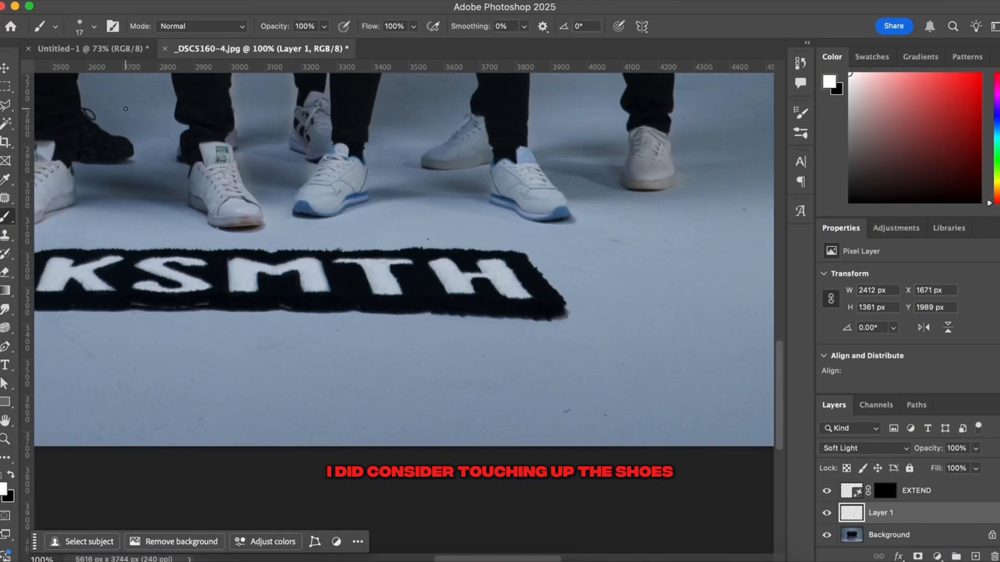
pyautogui.moveTo(292, 245); pyautogui.dragTo(462, 460)
pyautogui.scroll(5, 442, 314)
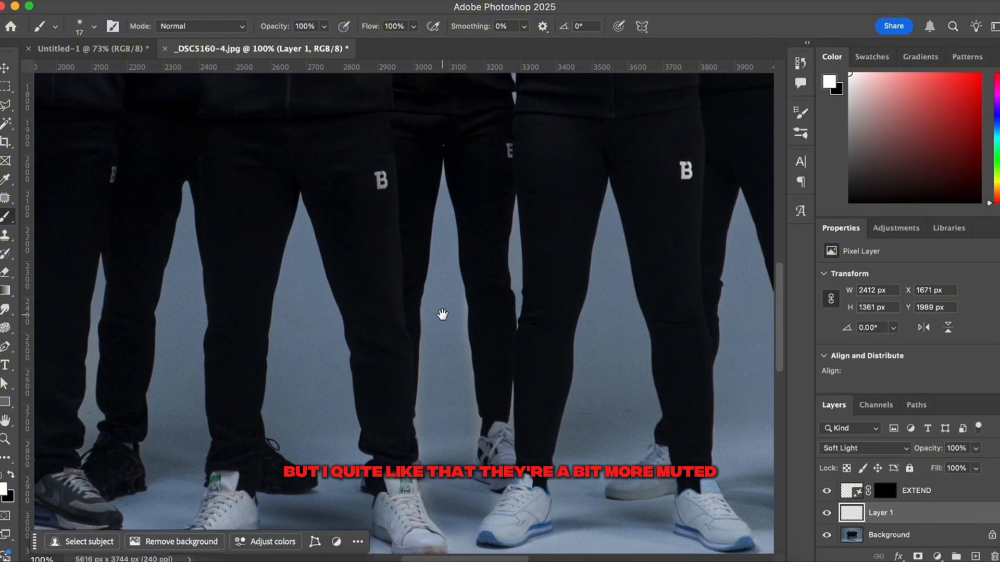
pyautogui.scroll(5, 431, 312)
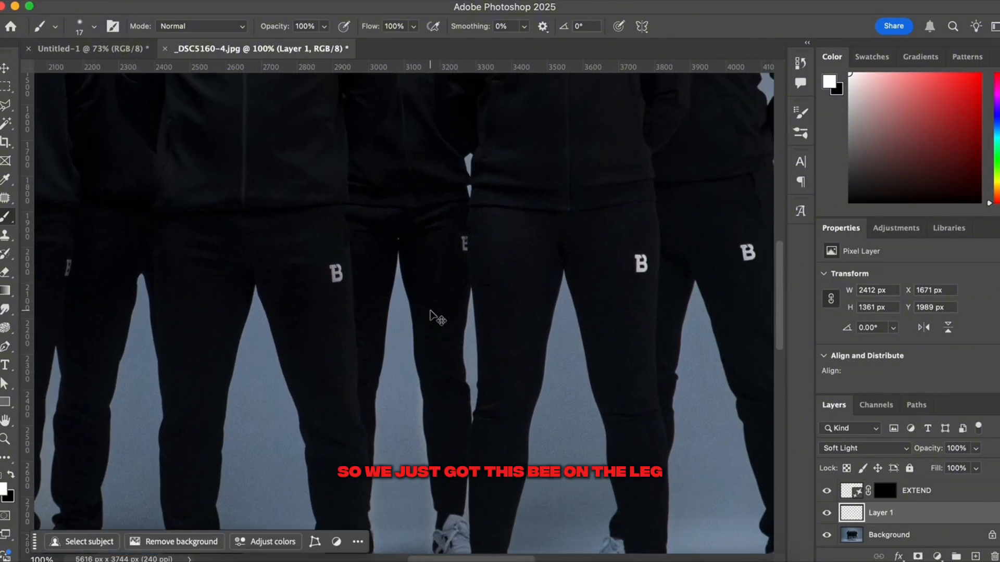
pyautogui.press('super+plus')
pyautogui.press('super+plus')
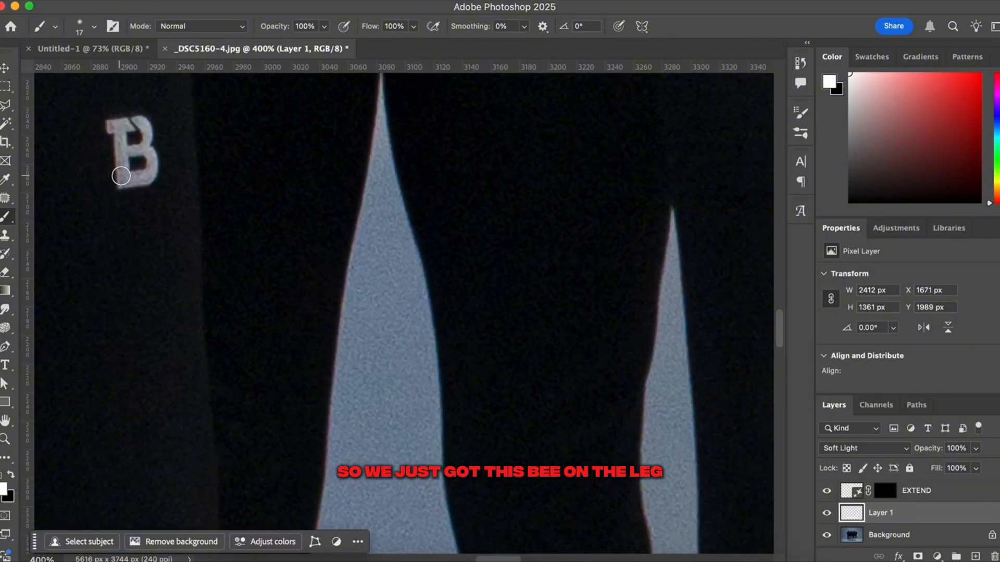
pyautogui.moveTo(121, 176)
pyautogui.mouseDown()
pyautogui.moveTo(130, 156)
pyautogui.moveTo(120, 130)
pyautogui.moveTo(149, 150)
pyautogui.moveTo(124, 181)
pyautogui.mouseUp()
# Examine the brightened B logo on the trousers at several zoom levels.
pyautogui.press('super+minus')
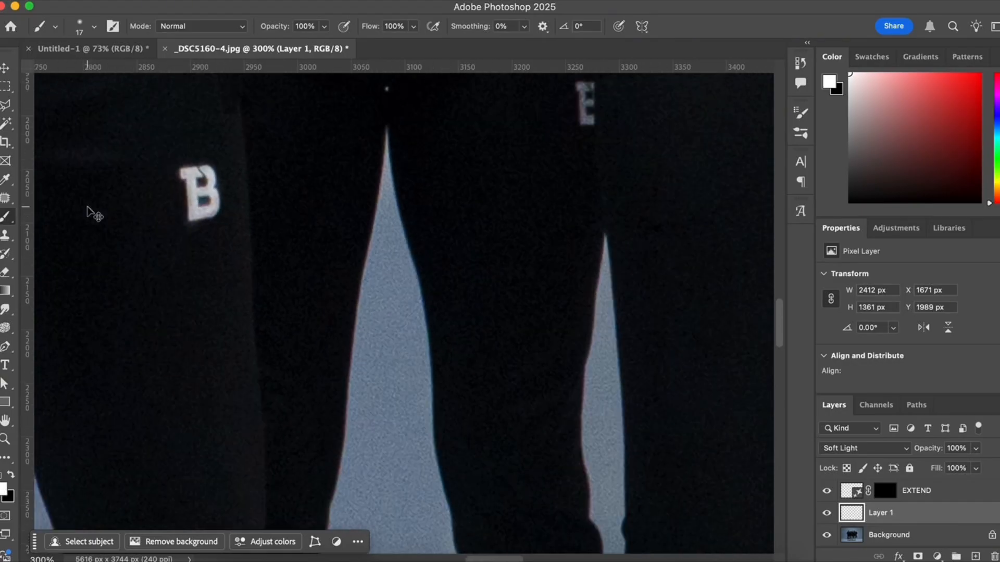
pyautogui.press('super+minus')
pyautogui.press('super+minus')
pyautogui.press('super+minus')
pyautogui.press('super+plus')
pyautogui.press('super+plus')
pyautogui.press('super+plus')
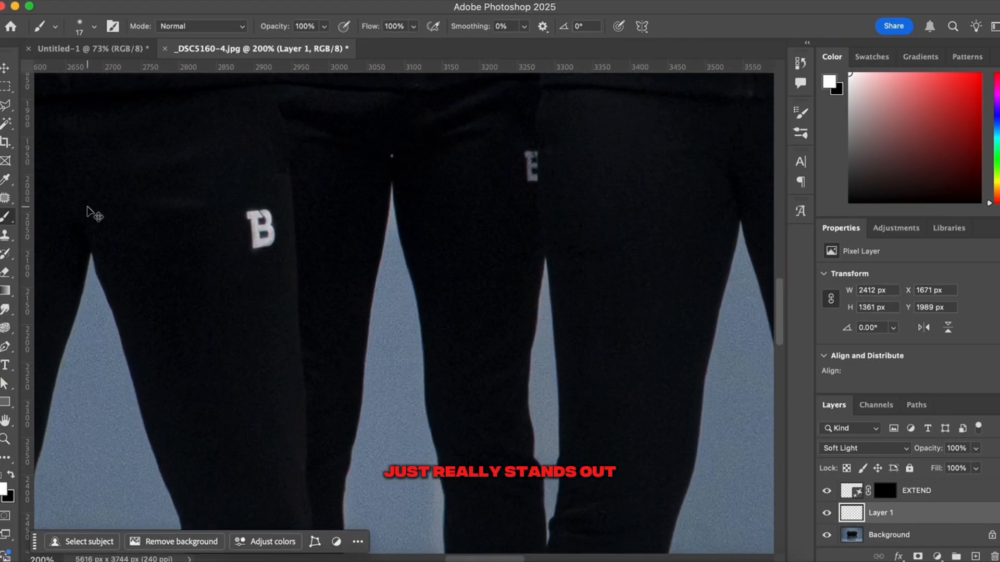
# Reduce the brush size to 8 px and paint the B logo on the front centre man's trousers white.
pyautogui.press('super+plus')
pyautogui.press('super+plus')
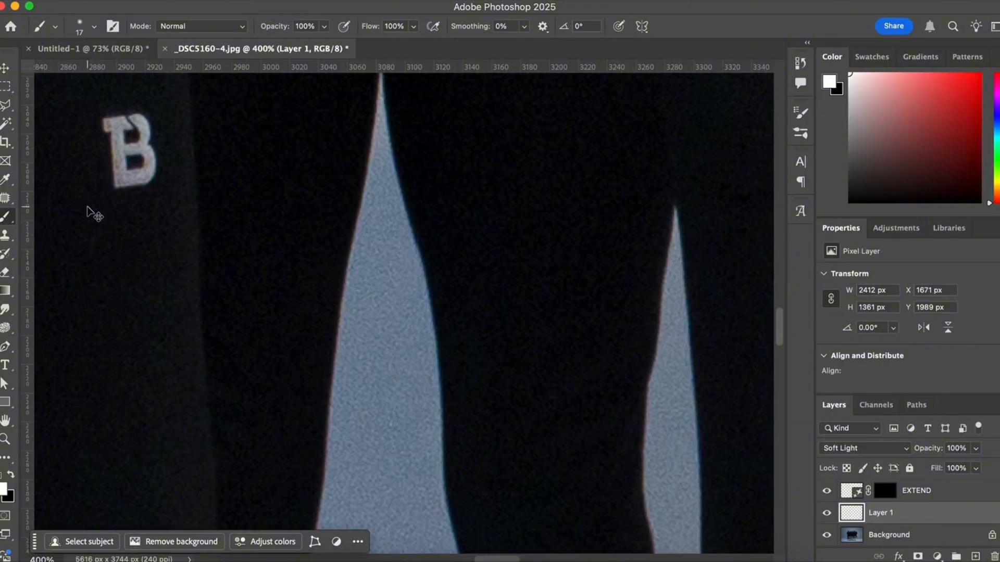
pyautogui.press('super+plus')
pyautogui.press('super+plus')
pyautogui.press('super+plus')
pyautogui.moveTo(86, 206); pyautogui.dragTo(458, 446)
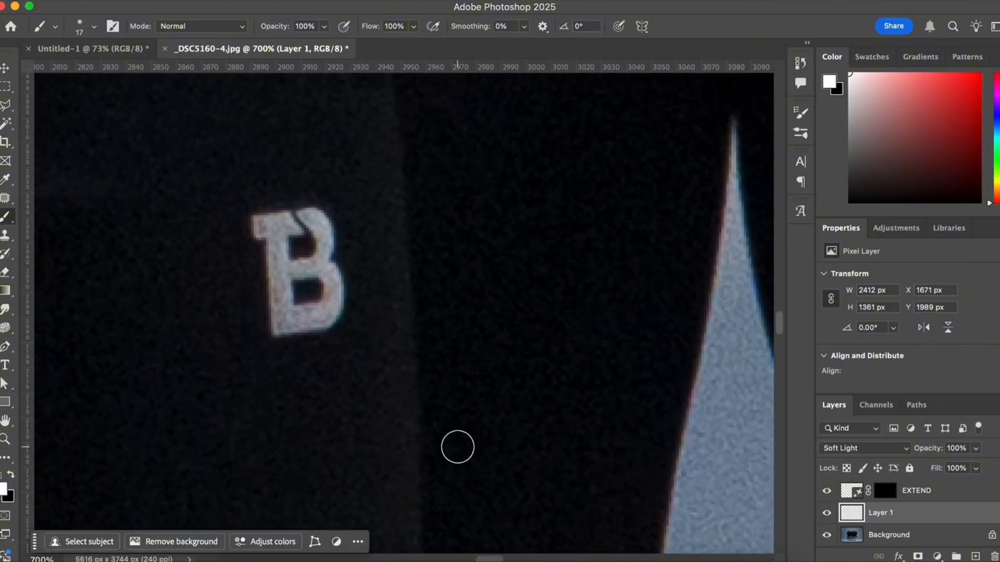
pyautogui.press('super+plus')
pyautogui.press('super+plus')
pyautogui.hscroll(-1, 457, 446)
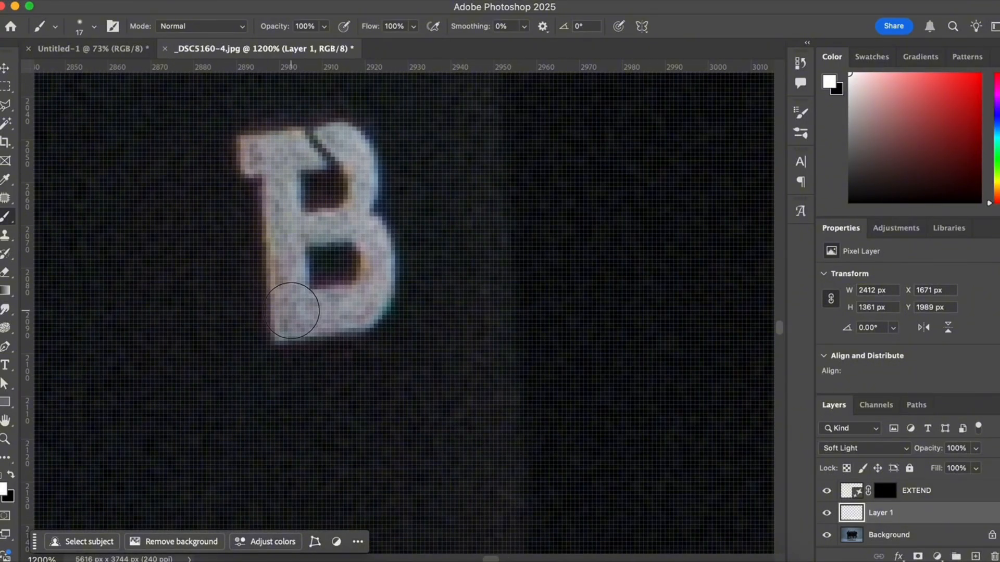
pyautogui.rightClick(292, 311)
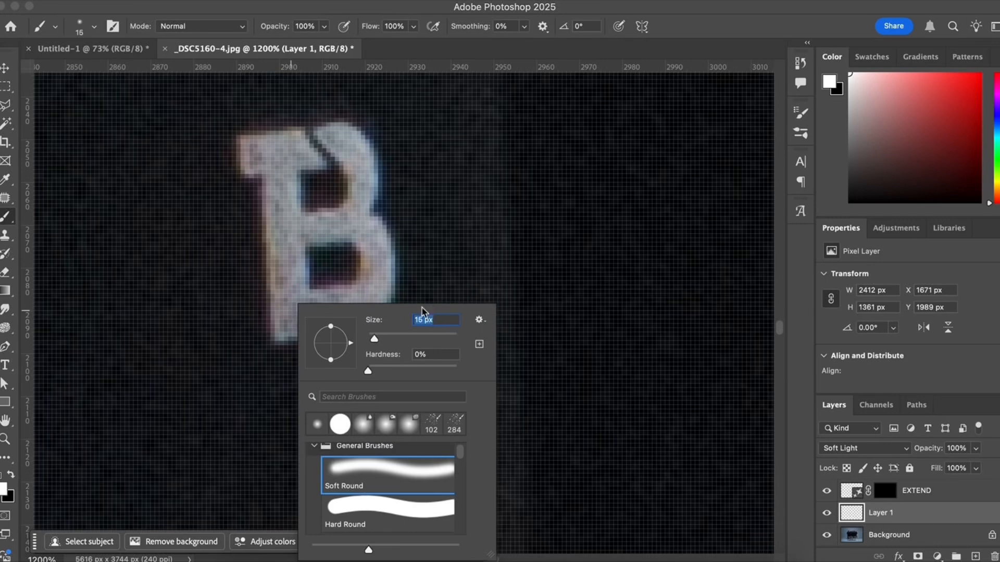
pyautogui.press('Down')
pyautogui.press('Down')
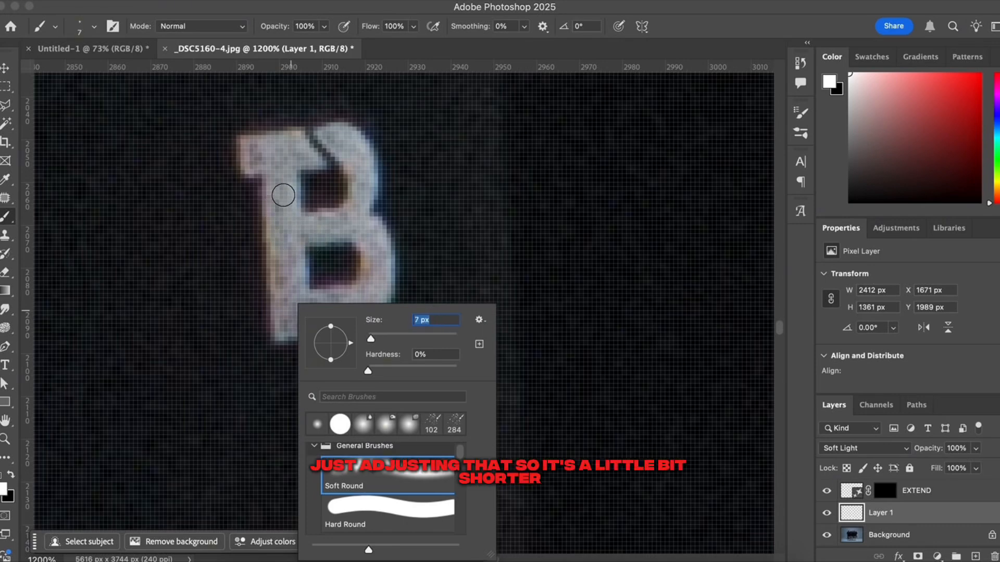
pyautogui.press('Return')
pyautogui.moveTo(284, 190)
pyautogui.mouseDown()
pyautogui.moveTo(292, 292)
pyautogui.moveTo(284, 293)
pyautogui.moveTo(283, 152)
pyautogui.moveTo(308, 161)
pyautogui.moveTo(292, 139)
pyautogui.moveTo(253, 153)
pyautogui.moveTo(256, 161)
pyautogui.mouseUp()
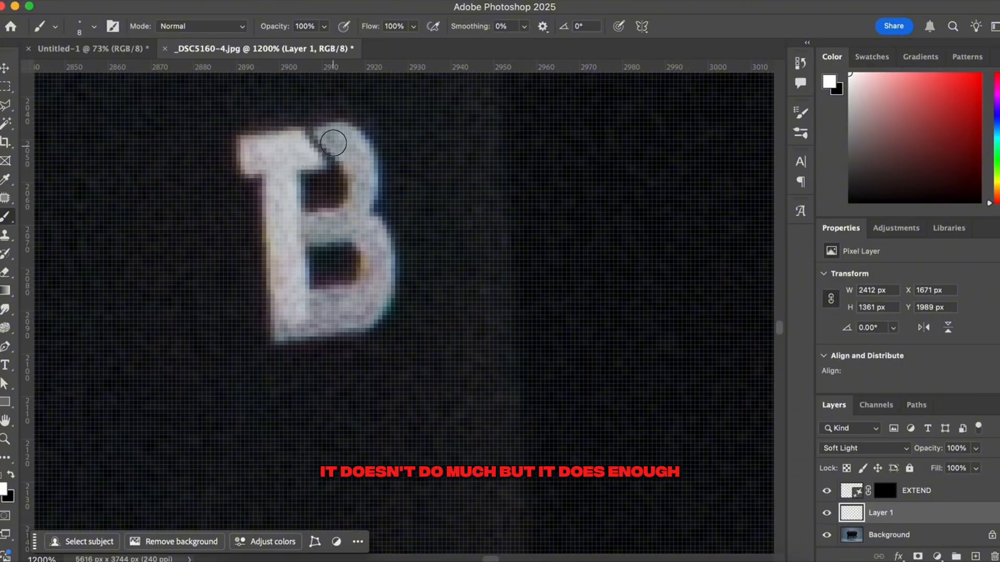
pyautogui.moveTo(333, 142)
pyautogui.mouseDown()
pyautogui.moveTo(335, 134)
pyautogui.moveTo(359, 167)
pyautogui.moveTo(365, 196)
pyautogui.moveTo(308, 223)
pyautogui.moveTo(353, 228)
pyautogui.moveTo(380, 264)
pyautogui.moveTo(361, 306)
pyautogui.moveTo(303, 317)
pyautogui.moveTo(324, 297)
pyautogui.moveTo(290, 319)
pyautogui.moveTo(322, 319)
pyautogui.moveTo(373, 292)
pyautogui.mouseUp()
# Paint white over the partly hidden logo on the trousers of the back-row man beside the woman, including its upper corner.
pyautogui.press('space')
pyautogui.moveTo(542, 270); pyautogui.dragTo(250, 388)
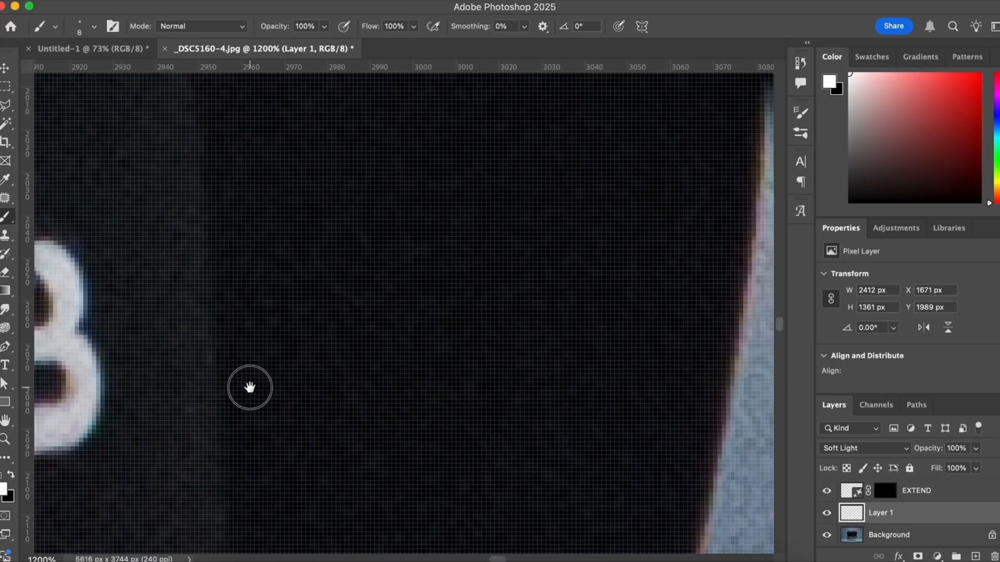
pyautogui.moveTo(428, 189); pyautogui.dragTo(436, 560)
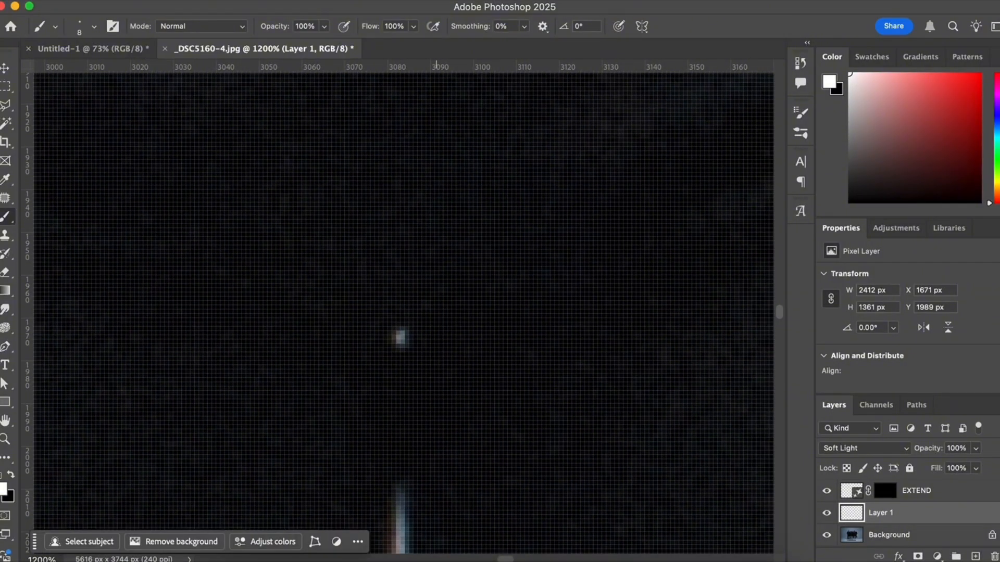
pyautogui.moveTo(415, 292); pyautogui.dragTo(97, 308)
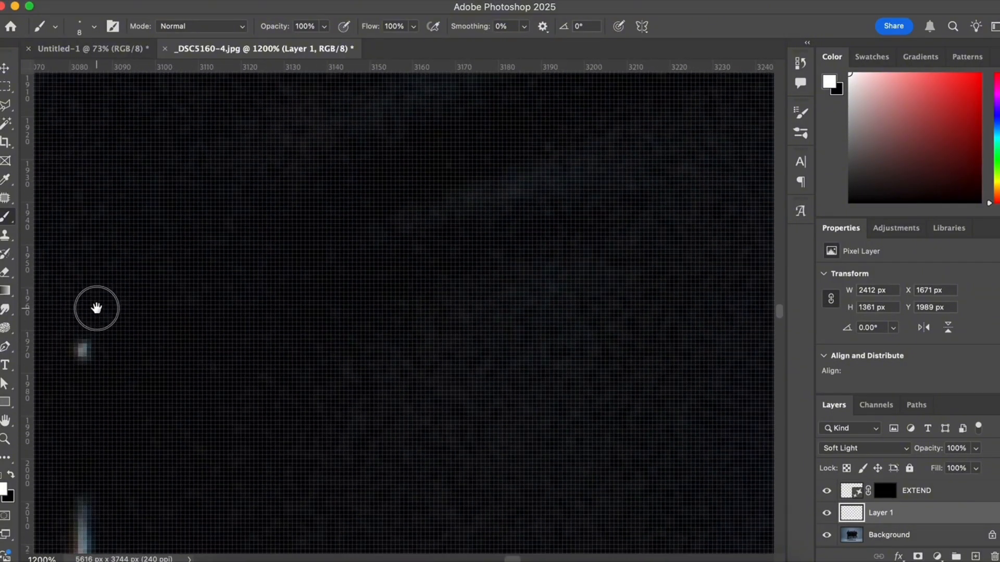
pyautogui.moveTo(285, 335); pyautogui.dragTo(31, 117)
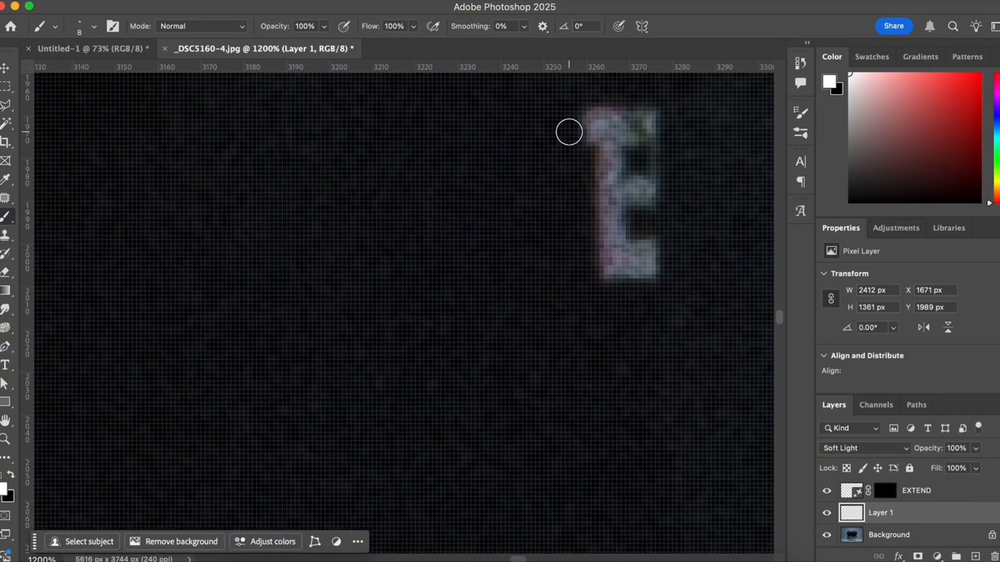
pyautogui.moveTo(568, 131)
pyautogui.mouseDown()
pyautogui.moveTo(638, 134)
pyautogui.moveTo(602, 123)
pyautogui.moveTo(618, 263)
pyautogui.moveTo(635, 254)
pyautogui.moveTo(645, 261)
pyautogui.moveTo(626, 262)
pyautogui.mouseUp()
pyautogui.moveTo(615, 195); pyautogui.dragTo(640, 192)
pyautogui.press('super+minus')
pyautogui.press('super+minus')
pyautogui.press('super+minus')
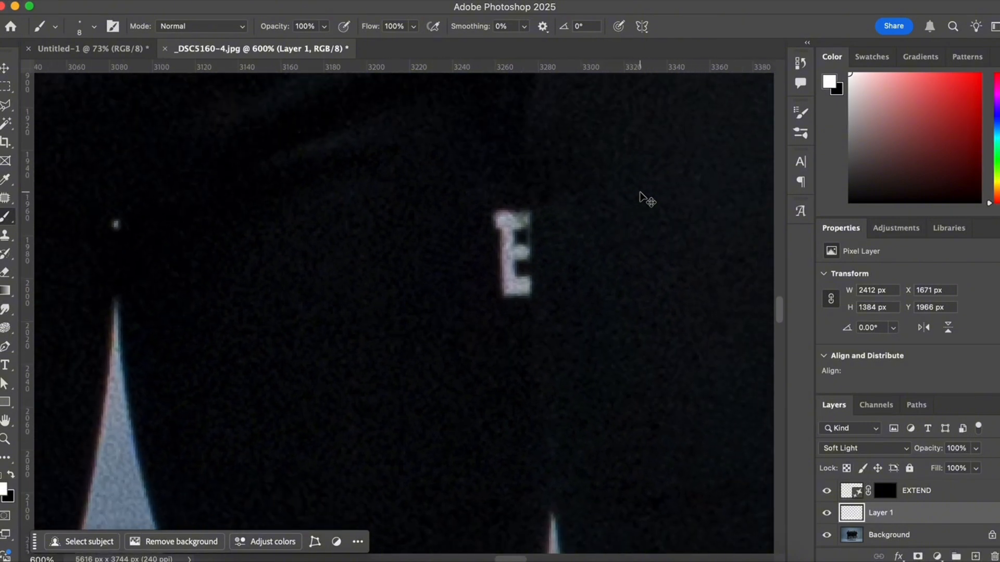
pyautogui.click(526, 221)
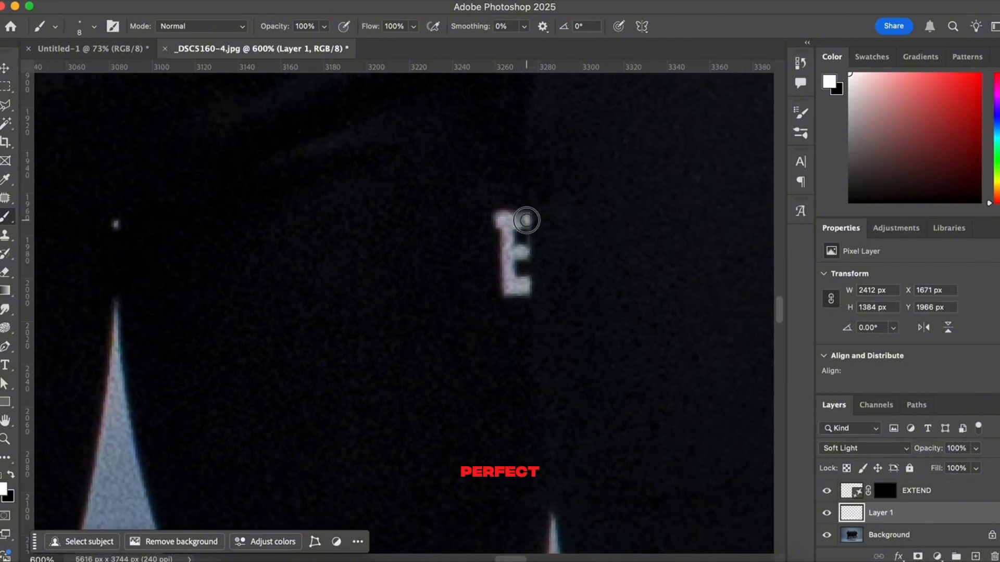
# Brighten the narrow, side-facing B logo on the trousers of the front man in dark sneakers with white paint.
pyautogui.moveTo(236, 264); pyautogui.dragTo(624, 274)
pyautogui.moveTo(445, 317); pyautogui.dragTo(785, 275)
pyautogui.moveTo(413, 302); pyautogui.dragTo(638, 337)
pyautogui.moveTo(344, 334); pyautogui.dragTo(627, 314)
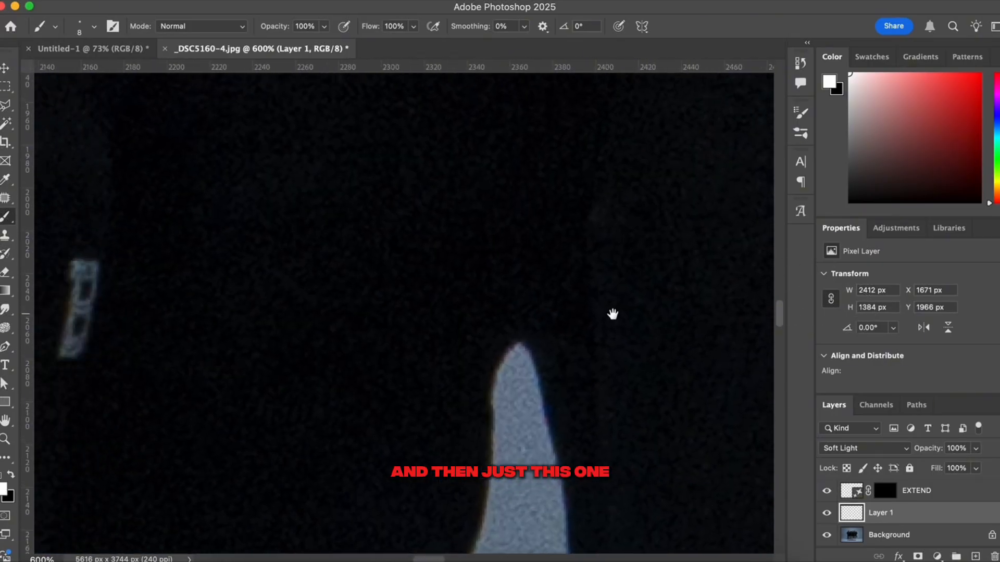
pyautogui.moveTo(323, 312); pyautogui.dragTo(629, 306)
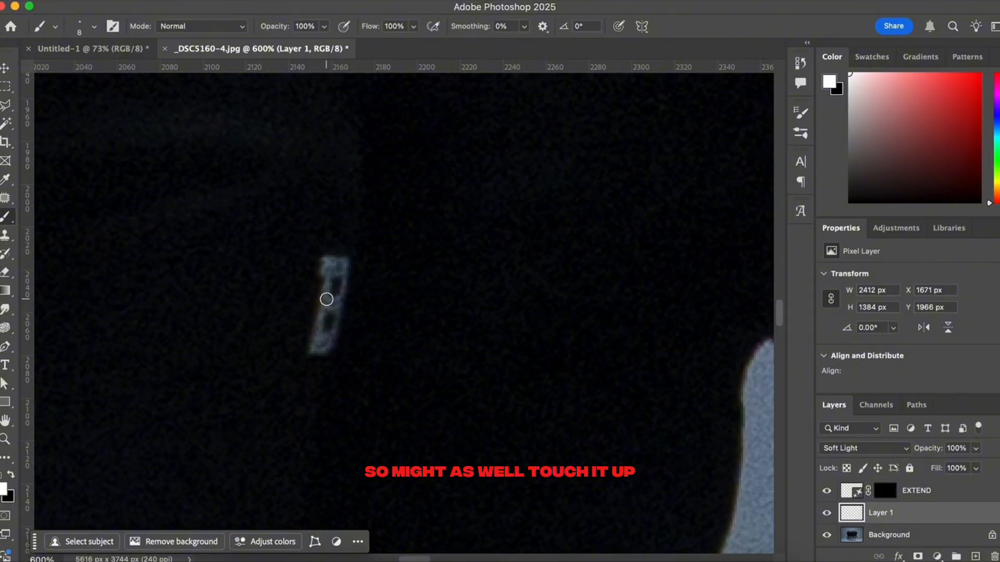
pyautogui.press('super+equal')
pyautogui.moveTo(298, 256)
pyautogui.mouseDown()
pyautogui.moveTo(321, 250)
pyautogui.moveTo(308, 248)
pyautogui.moveTo(318, 248)
pyautogui.moveTo(296, 307)
pyautogui.moveTo(321, 300)
pyautogui.moveTo(327, 279)
pyautogui.moveTo(327, 267)
pyautogui.moveTo(324, 293)
pyautogui.moveTo(300, 307)
pyautogui.moveTo(293, 359)
pyautogui.moveTo(309, 347)
pyautogui.moveTo(315, 307)
pyautogui.mouseUp()
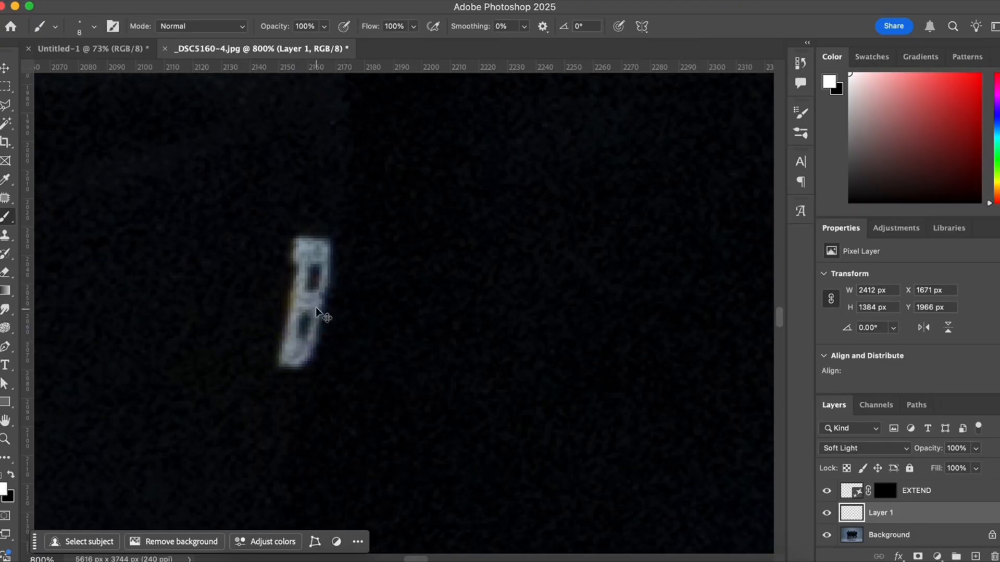
# Examine the brightened trouser logos at lower zoom levels.
pyautogui.press('super+minus')
pyautogui.press('super+minus')
pyautogui.press('super+minus')
pyautogui.press('super+minus')
pyautogui.press('super+minus')
pyautogui.press('super+minus')
pyautogui.press('super+minus')
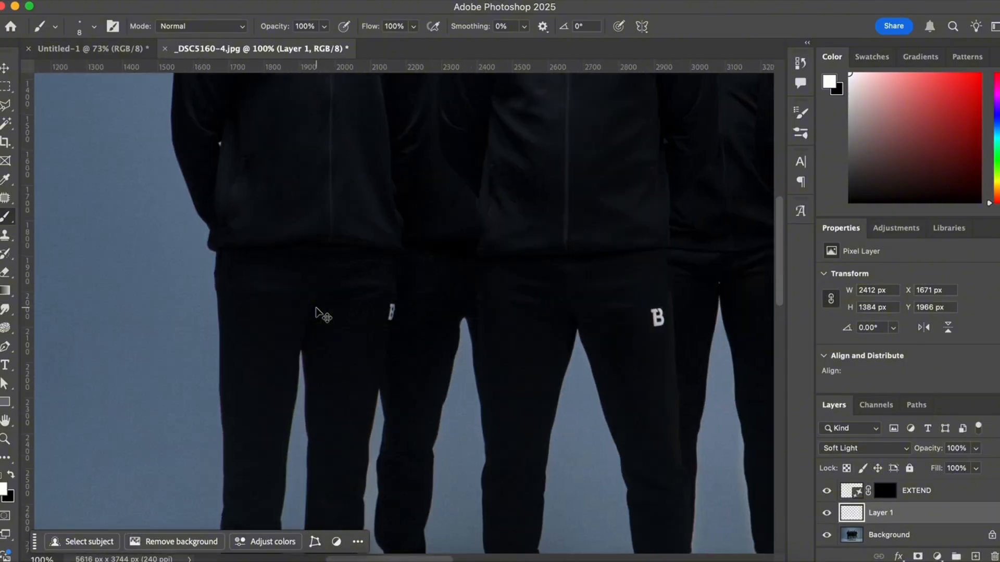
pyautogui.press('super+minus')
# Paint white over the partly hidden logo on the back-row man's jacket beside the woman's red hair.
pyautogui.press('super+plus')
pyautogui.press('super+plus')
pyautogui.press('super+plus')
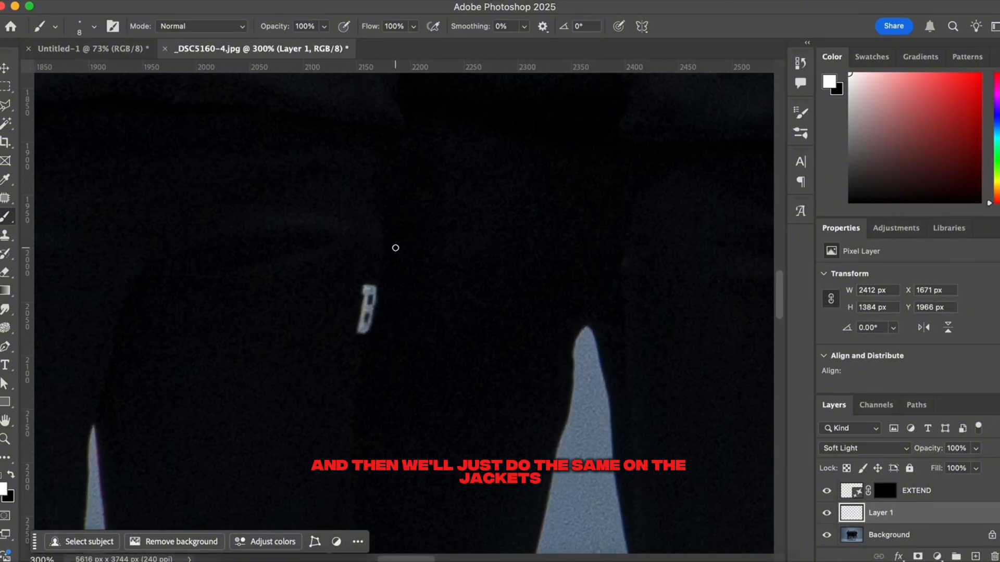
pyautogui.moveTo(396, 248); pyautogui.dragTo(321, 473)
pyautogui.moveTo(348, 192); pyautogui.dragTo(406, 538)
pyautogui.moveTo(389, 261); pyautogui.dragTo(167, 247)
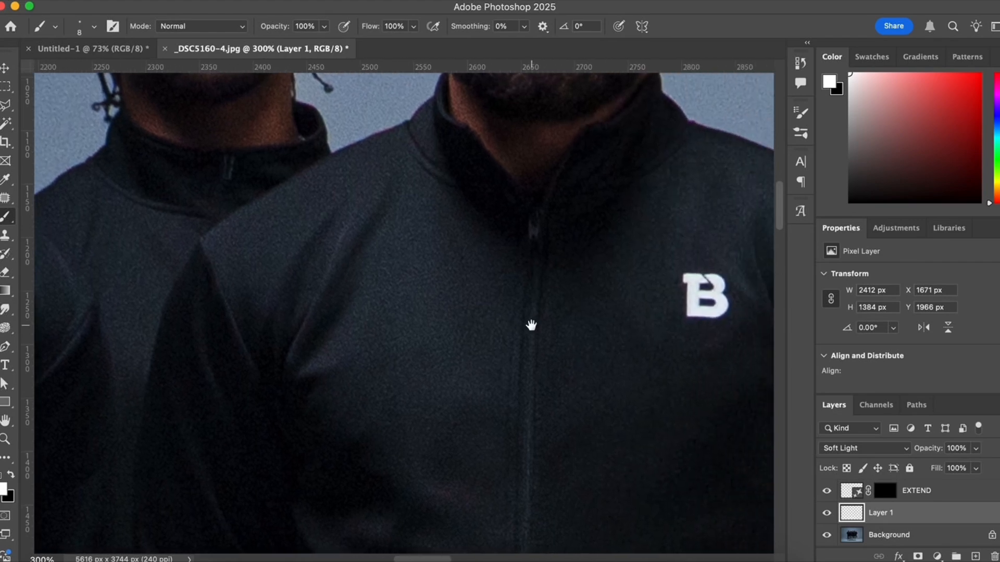
pyautogui.moveTo(505, 315); pyautogui.dragTo(125, 245)
pyautogui.moveTo(541, 320); pyautogui.dragTo(208, 247)
pyautogui.moveTo(392, 268); pyautogui.dragTo(296, 265)
pyautogui.press('super+plus')
pyautogui.press('super+plus')
pyautogui.press('super+plus')
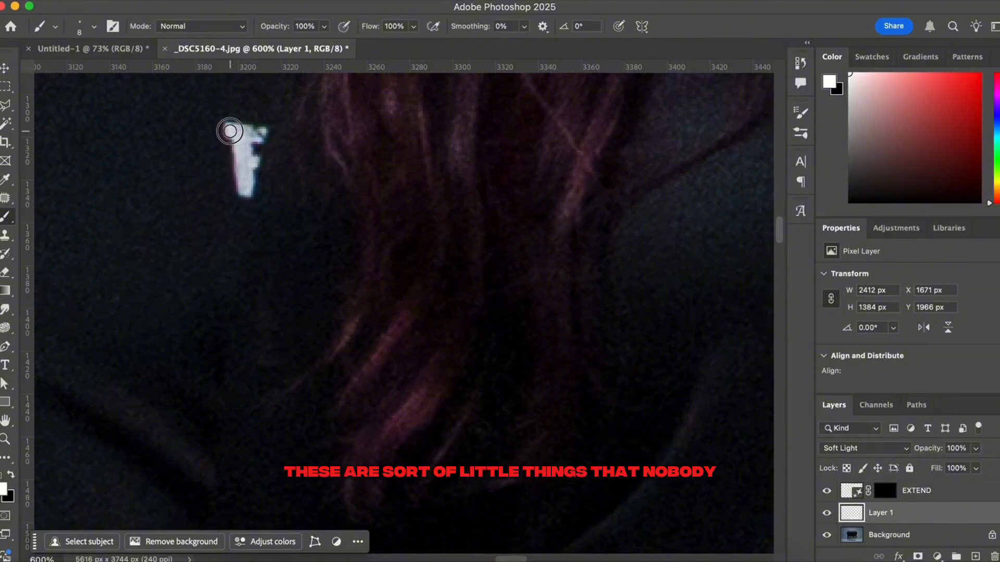
pyautogui.moveTo(254, 138); pyautogui.dragTo(262, 134)
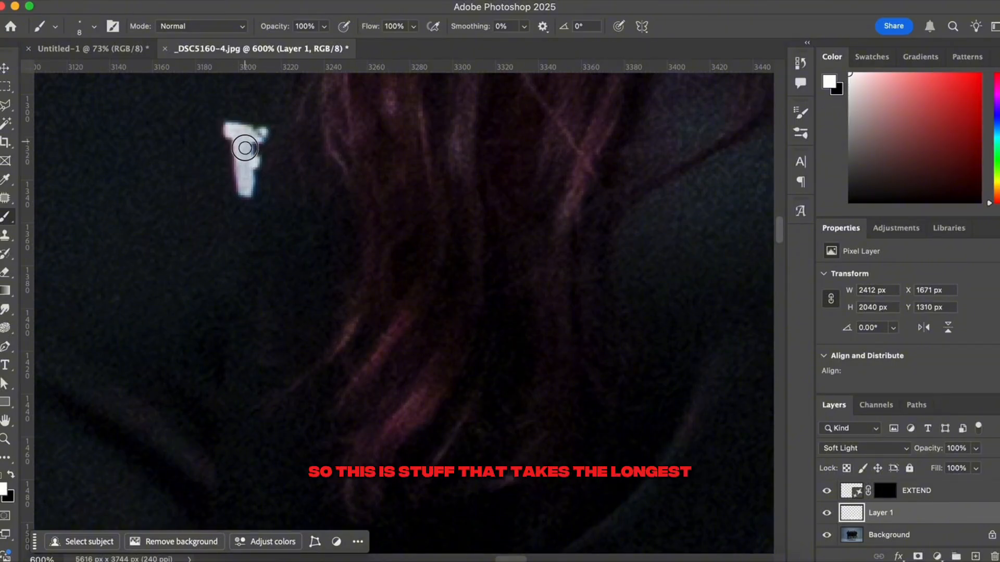
# Paint the B logos on the red-haired woman's jacket and the long-bearded man's jacket white.
pyautogui.moveTo(299, 206); pyautogui.dragTo(89, 219)
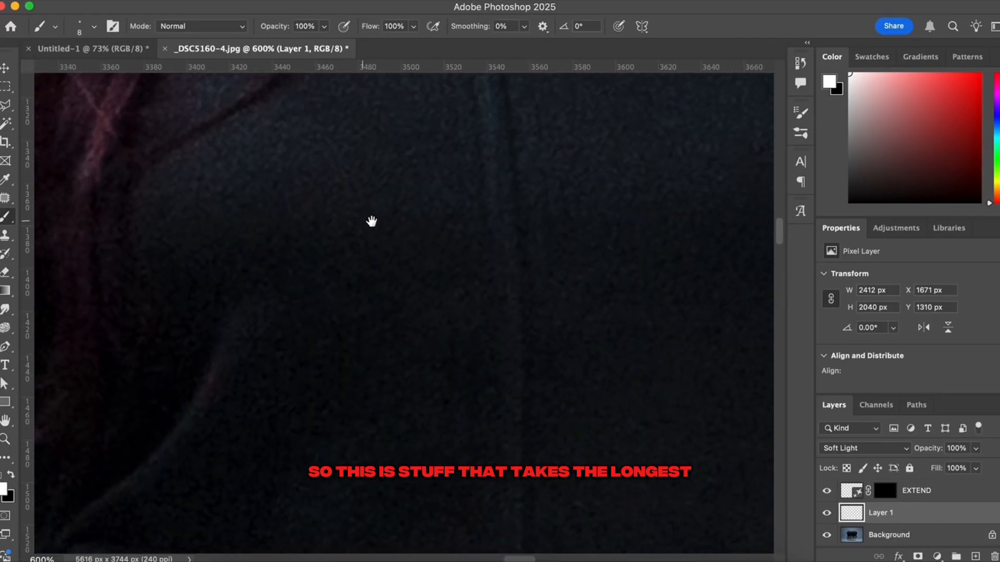
pyautogui.moveTo(416, 229); pyautogui.dragTo(120, 335)
pyautogui.moveTo(388, 174); pyautogui.dragTo(319, 299)
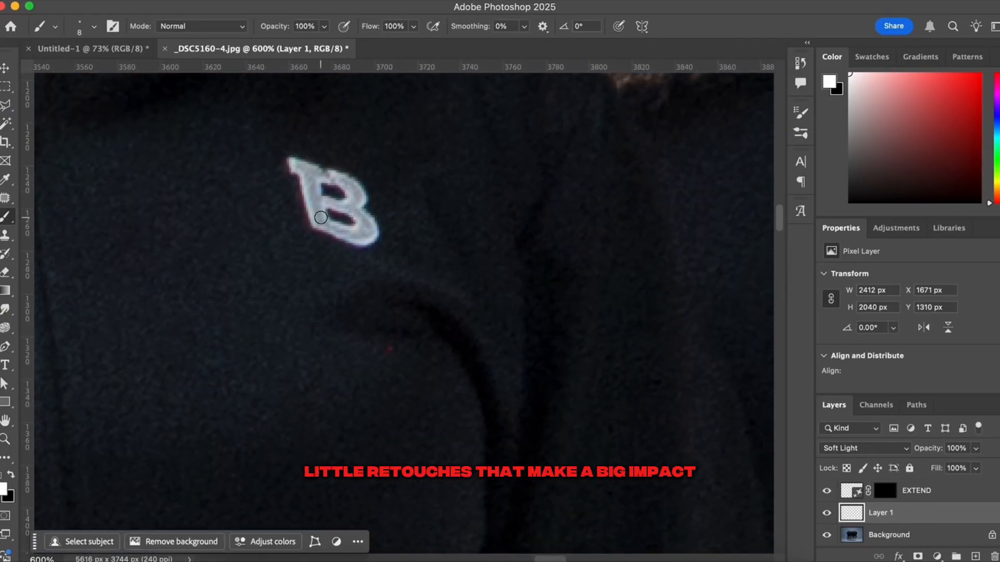
pyautogui.moveTo(321, 217)
pyautogui.mouseDown()
pyautogui.moveTo(311, 171)
pyautogui.moveTo(295, 168)
pyautogui.moveTo(349, 186)
pyautogui.moveTo(351, 204)
pyautogui.moveTo(328, 203)
pyautogui.mouseUp()
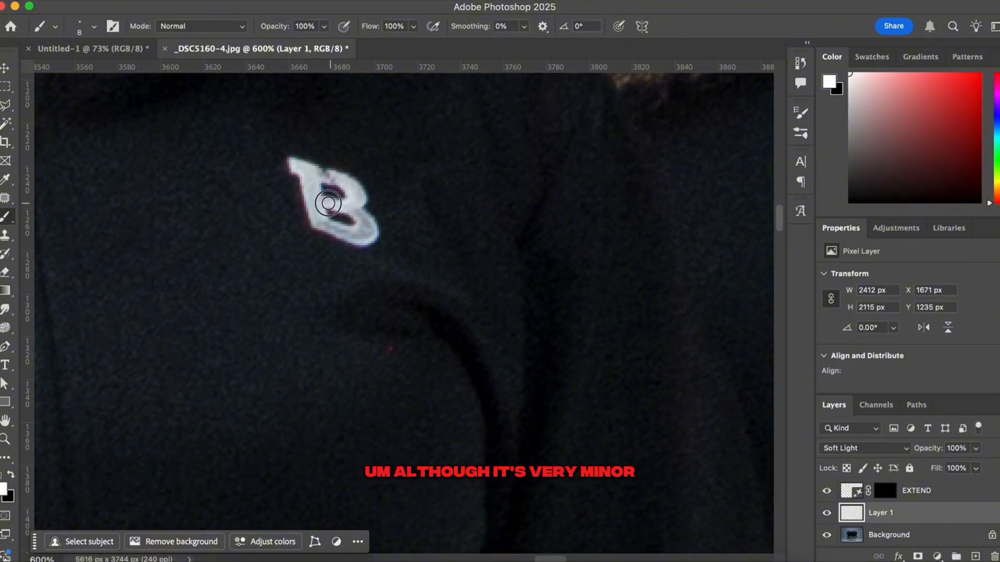
pyautogui.moveTo(363, 236); pyautogui.dragTo(322, 222)
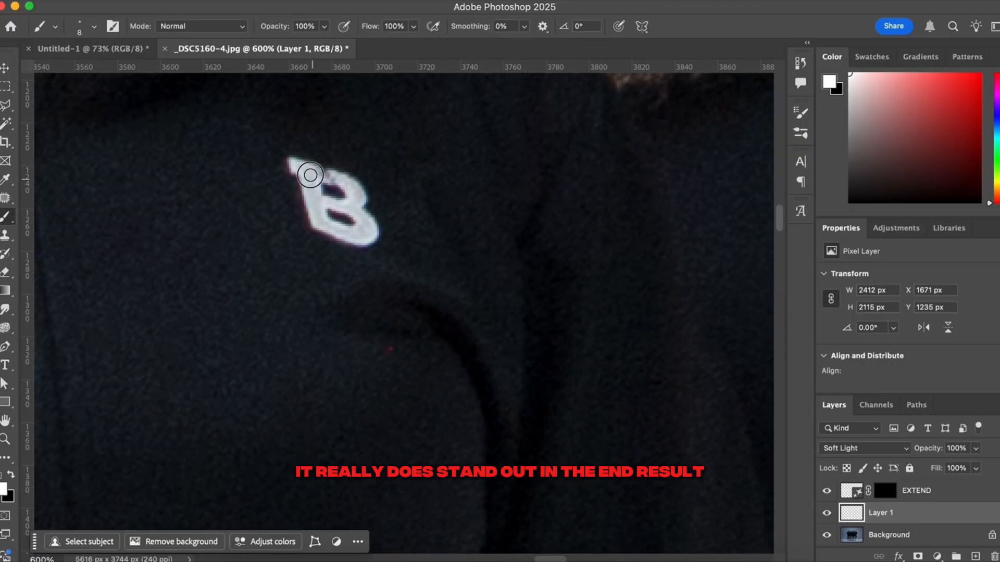
pyautogui.hscroll(10, 424, 217)
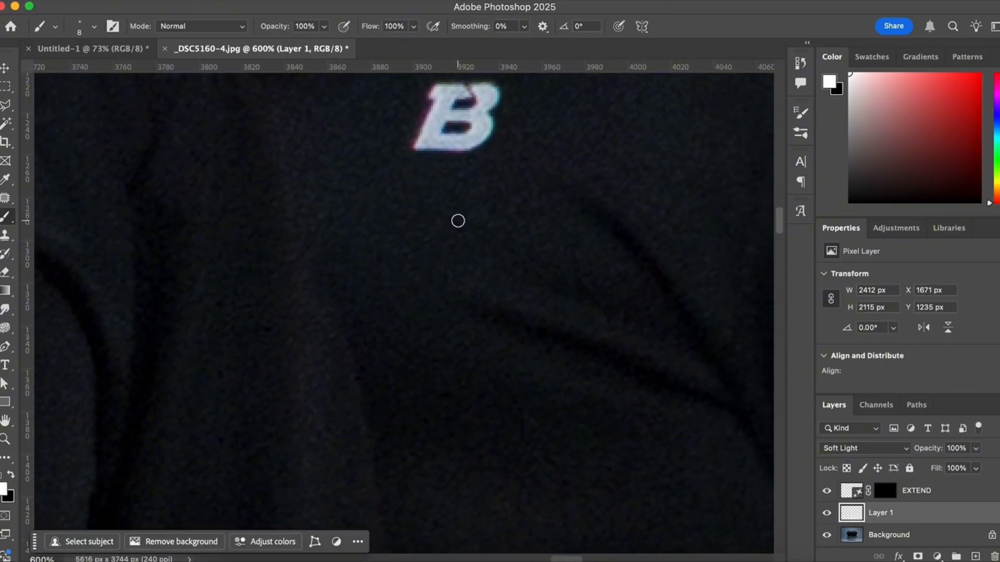
pyautogui.moveTo(432, 142)
pyautogui.mouseDown()
pyautogui.moveTo(458, 95)
pyautogui.moveTo(428, 142)
pyautogui.moveTo(462, 145)
pyautogui.moveTo(482, 125)
pyautogui.moveTo(449, 115)
pyautogui.moveTo(490, 100)
pyautogui.mouseUp()
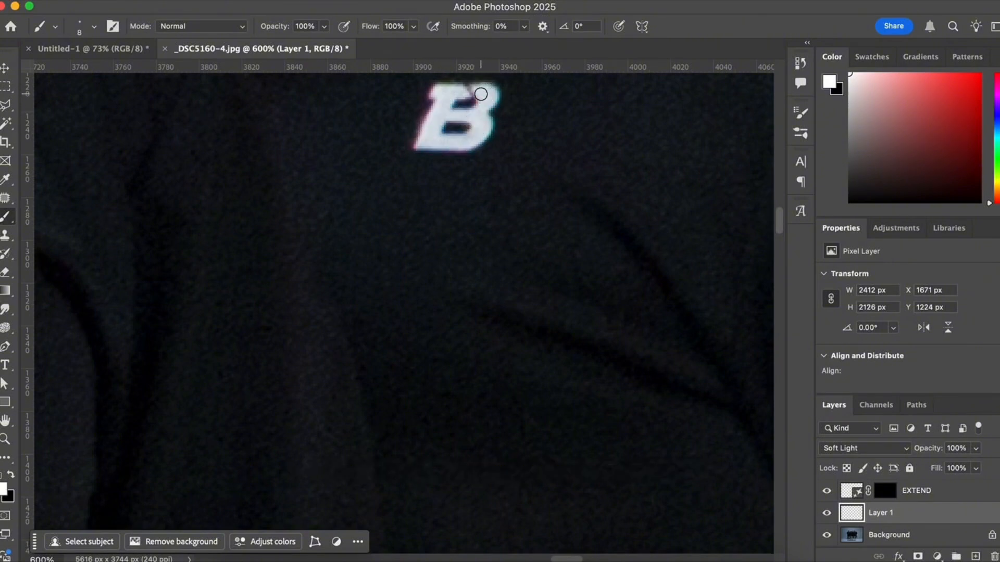
# Remove the small red spot below the woman's jacket logo with the Patch tool on the Background layer, and clear the selection.
pyautogui.hscroll(-6, 439, 252)
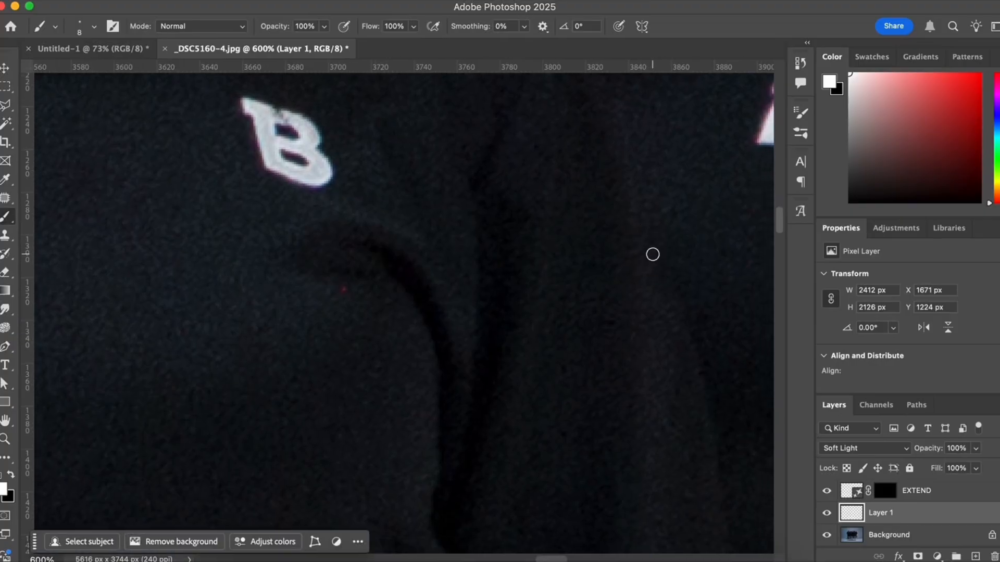
pyautogui.click(5, 201)
pyautogui.moveTo(333, 305)
pyautogui.mouseDown()
pyautogui.moveTo(350, 284)
pyautogui.moveTo(338, 298)
pyautogui.moveTo(357, 313)
pyautogui.mouseUp()
pyautogui.press('Return')
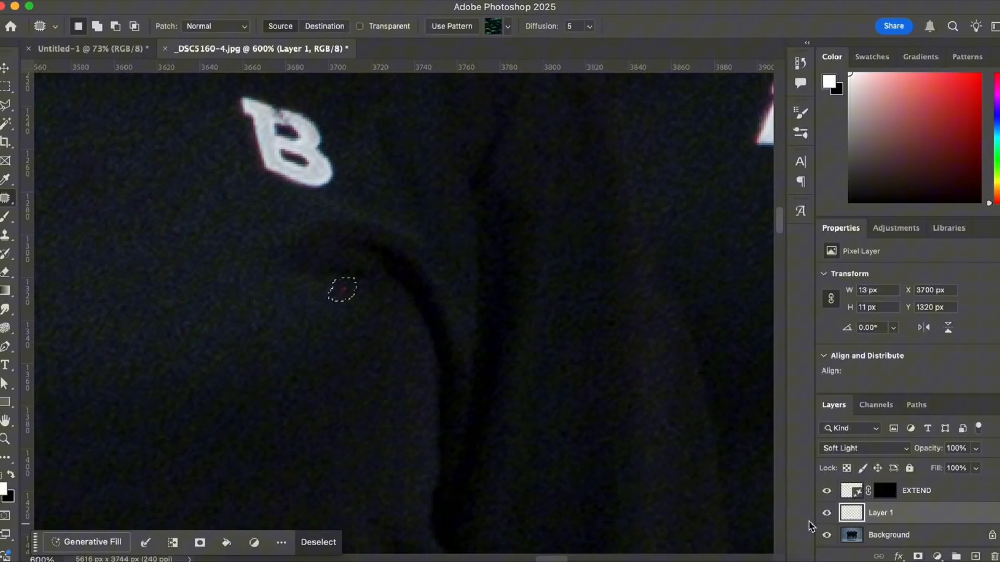
pyautogui.click(885, 536)
pyautogui.click(331, 283)
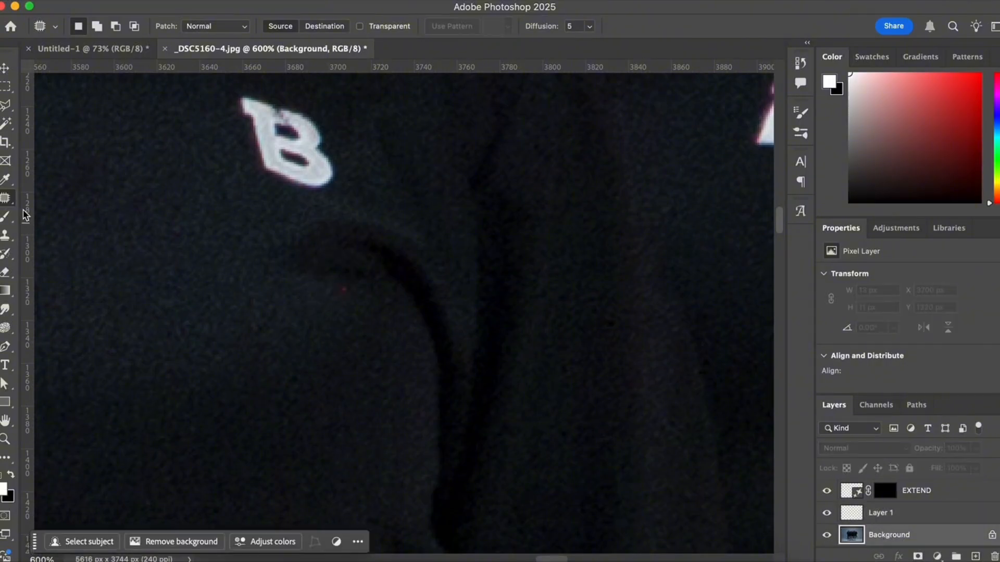
pyautogui.moveTo(344, 299)
pyautogui.mouseDown()
pyautogui.moveTo(335, 294)
pyautogui.moveTo(350, 284)
pyautogui.moveTo(344, 301)
pyautogui.moveTo(372, 320)
pyautogui.mouseUp()
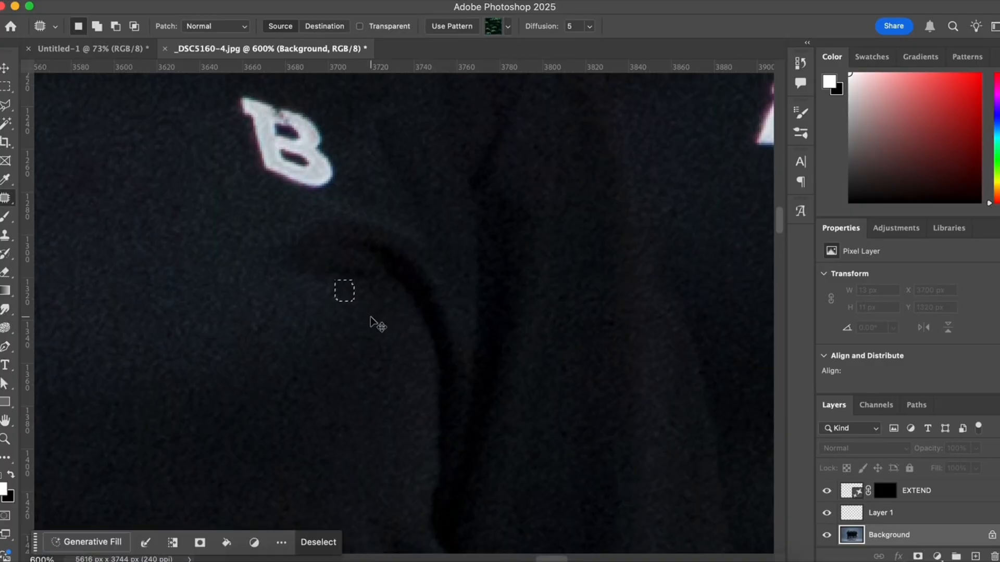
pyautogui.press('super+0')
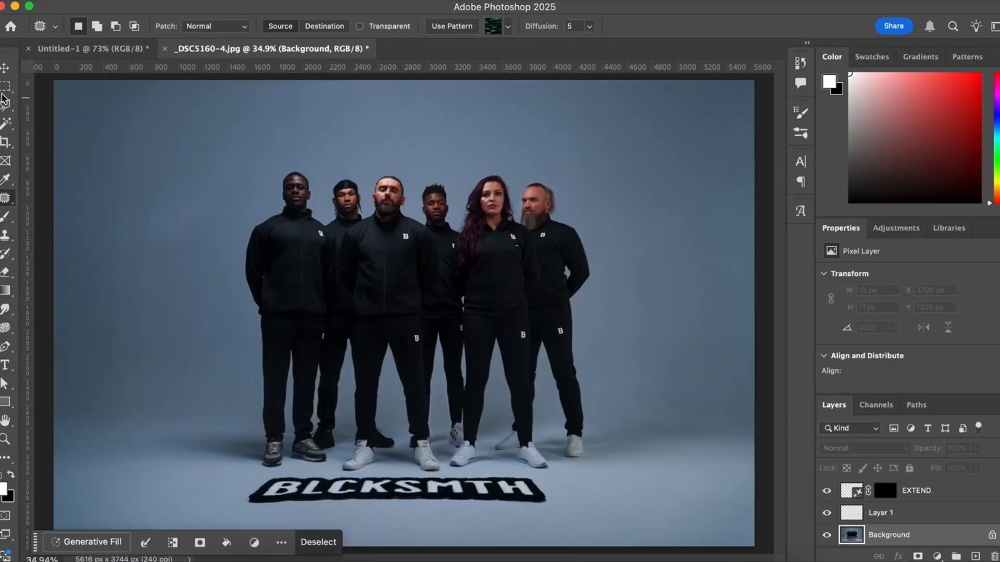
pyautogui.click(5, 86)
pyautogui.click(122, 184)
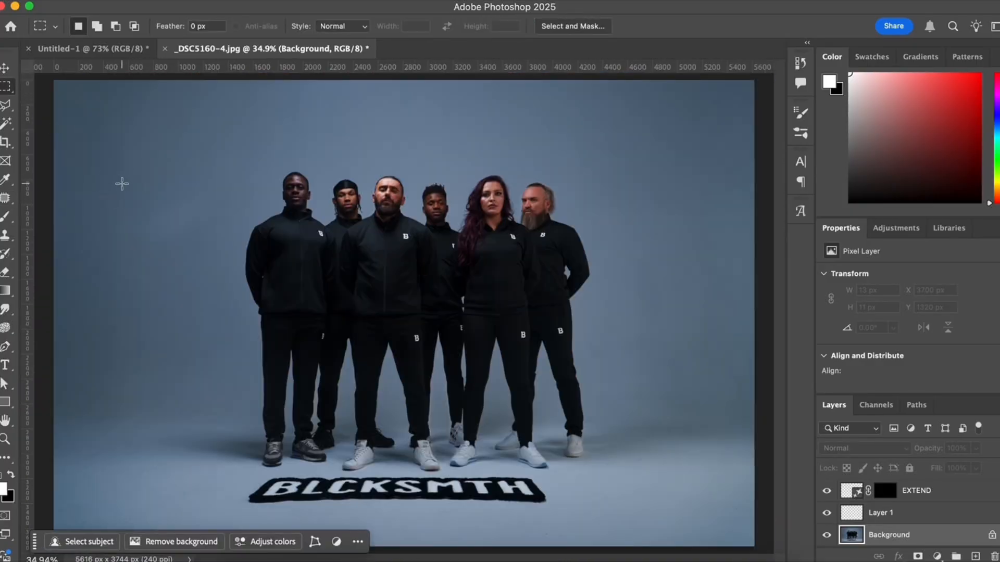
# Compare the whole photo with and without the white paint by toggling the visibility of Layer 1.
pyautogui.click(826, 513)
pyautogui.click(826, 513)
pyautogui.click(827, 513)
pyautogui.click(826, 514)
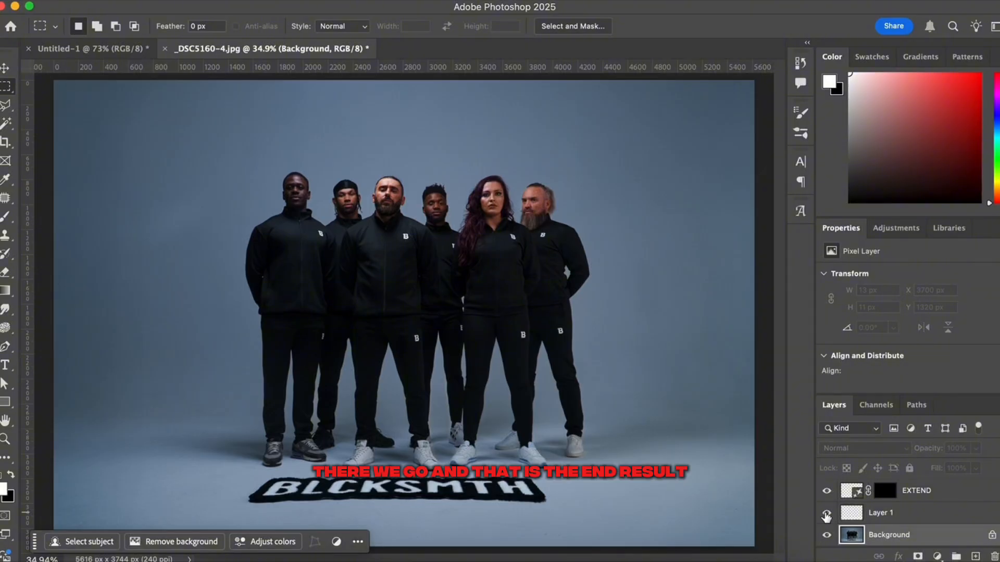
pyautogui.click(826, 515)
pyautogui.click(826, 515)
pyautogui.click(827, 515)
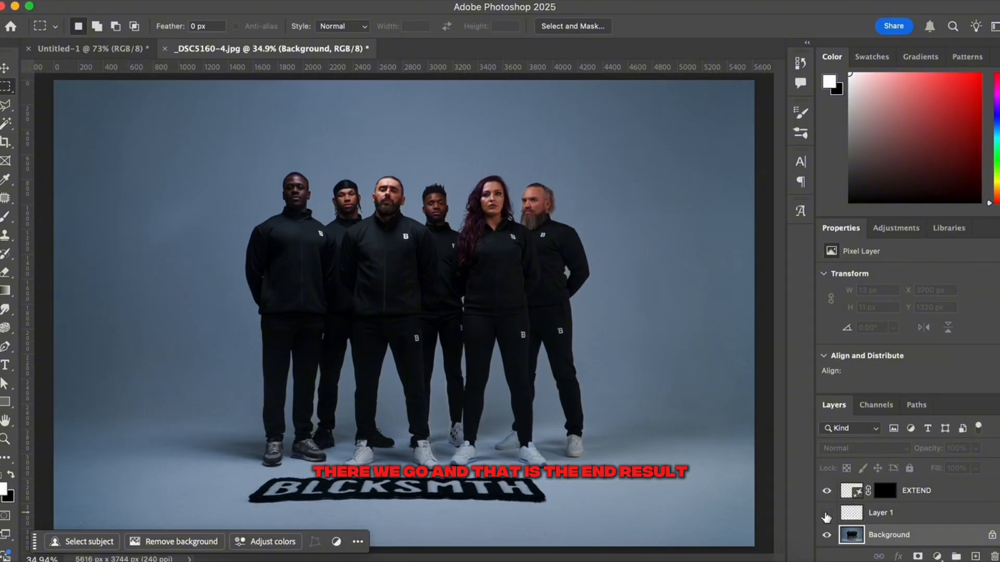
pyautogui.click(826, 514)
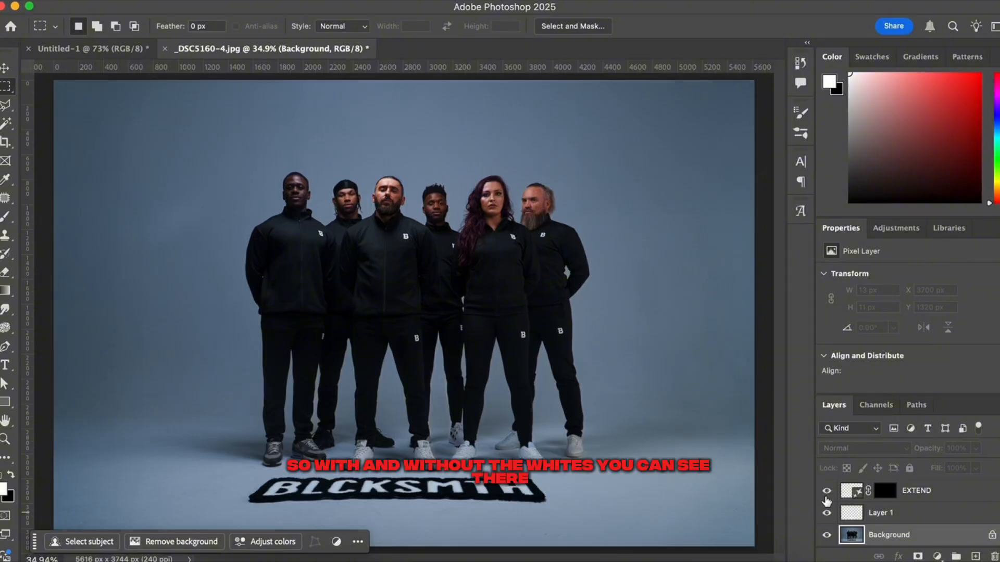
# Switch to the Move tool and deselect all layers.
pyautogui.click(6, 68)
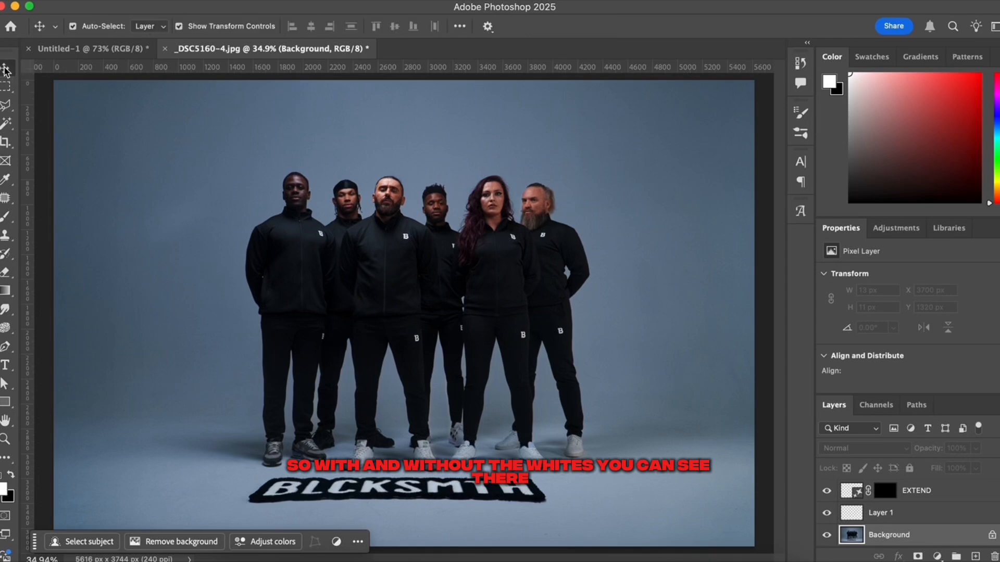
pyautogui.click(72, 26)
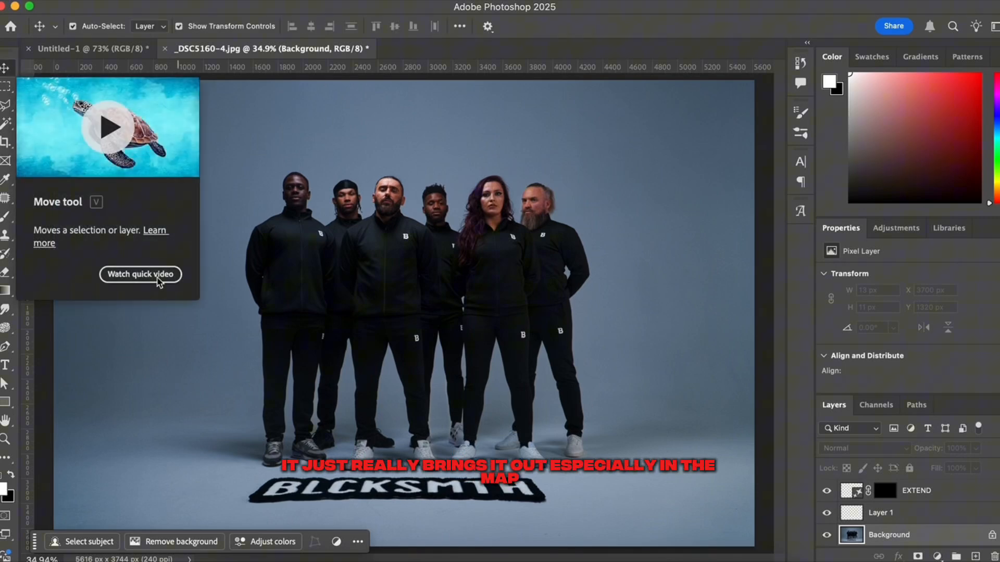
pyautogui.click(48, 360)
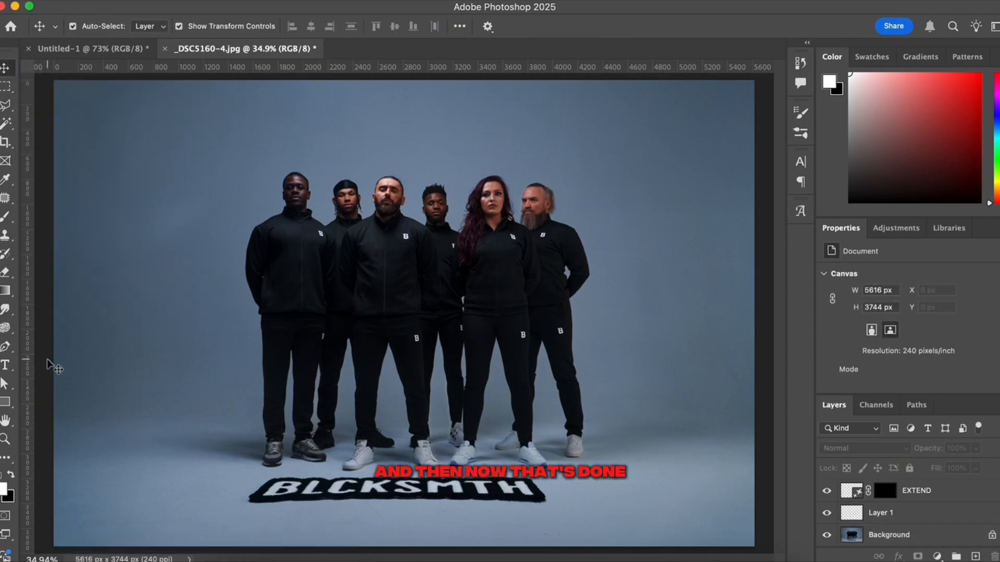